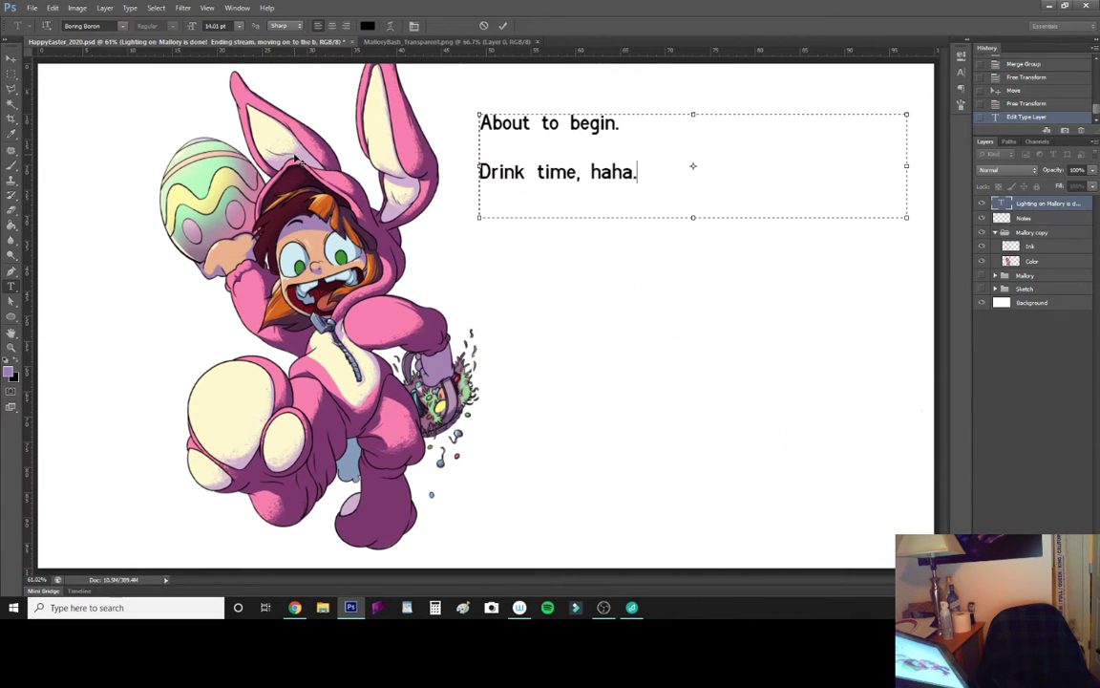
Step: Rewrite the note to 'This one might be a bit more meandering. No idea what I'm doing with the background.' and hide it
{"action": "key", "text": "ctrl+a"}
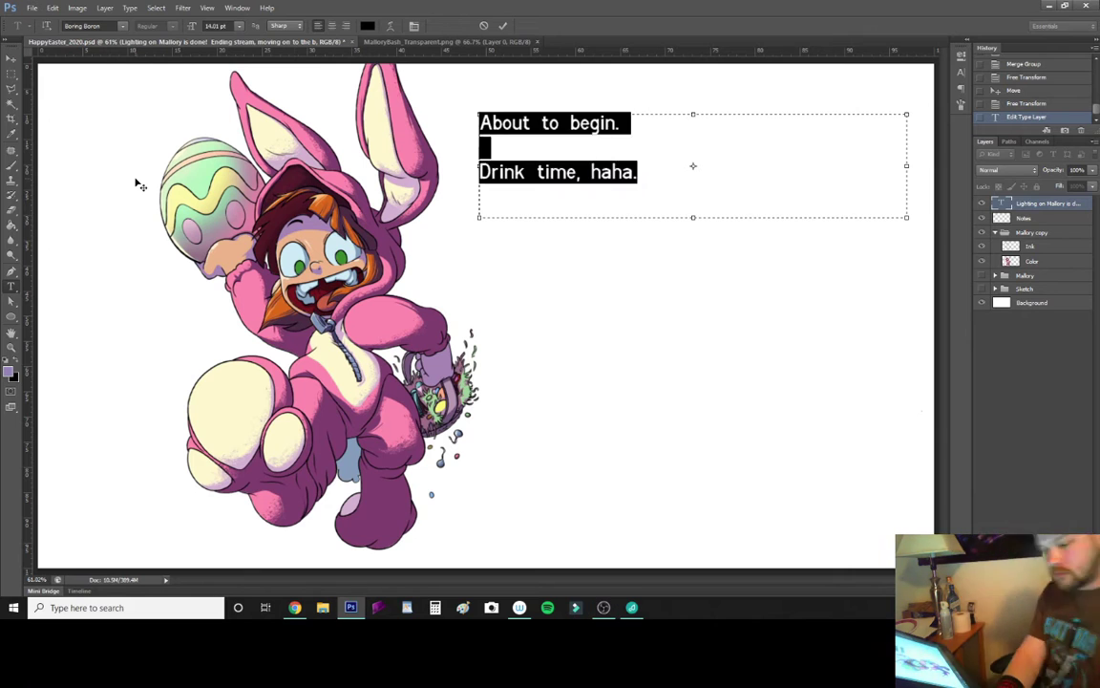
{"action": "type", "text": "This one might be a bit more meandering."}
{"action": "key", "text": "Return"}
{"action": "key", "text": "Return"}
{"action": "type", "text": "No idea what I'm doing with the background."}
{"action": "key", "text": "ctrl+Return"}
{"action": "left_click", "coordinate": [981, 203]}
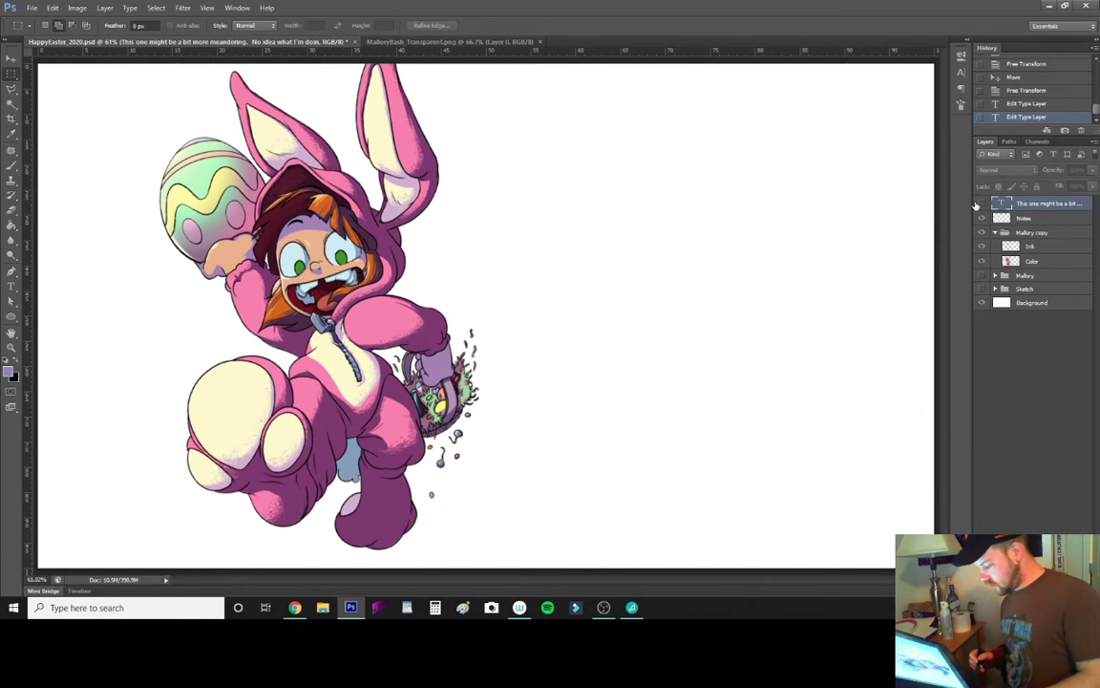
Step: Collapse Mallory copy and create a BG group holding a new empty layer
{"action": "left_click", "coordinate": [995, 232]}
{"action": "left_click", "coordinate": [1024, 259]}
{"action": "type", "text": "BG"}
{"action": "key", "text": "Return"}
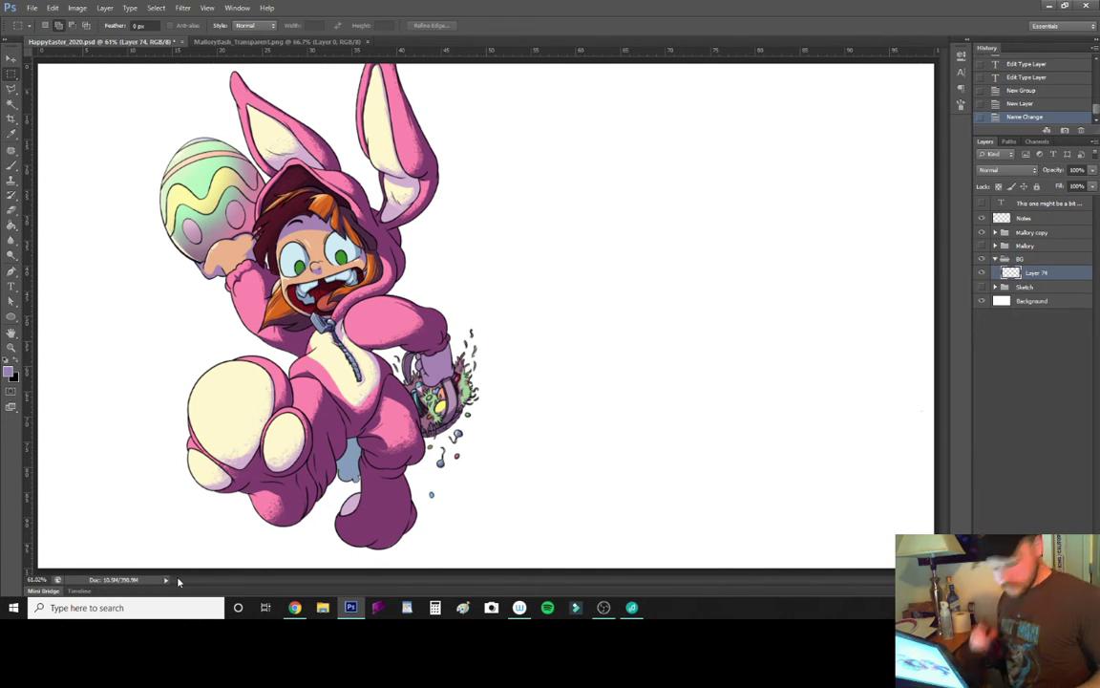
Step: Change the hidden note to a greeting for two viewers and hide it again
{"action": "double_click", "coordinate": [1000, 203]}
{"action": "type", "text": "Hello, Autumn and Lily!"}
{"action": "key", "text": "ctrl+Return"}
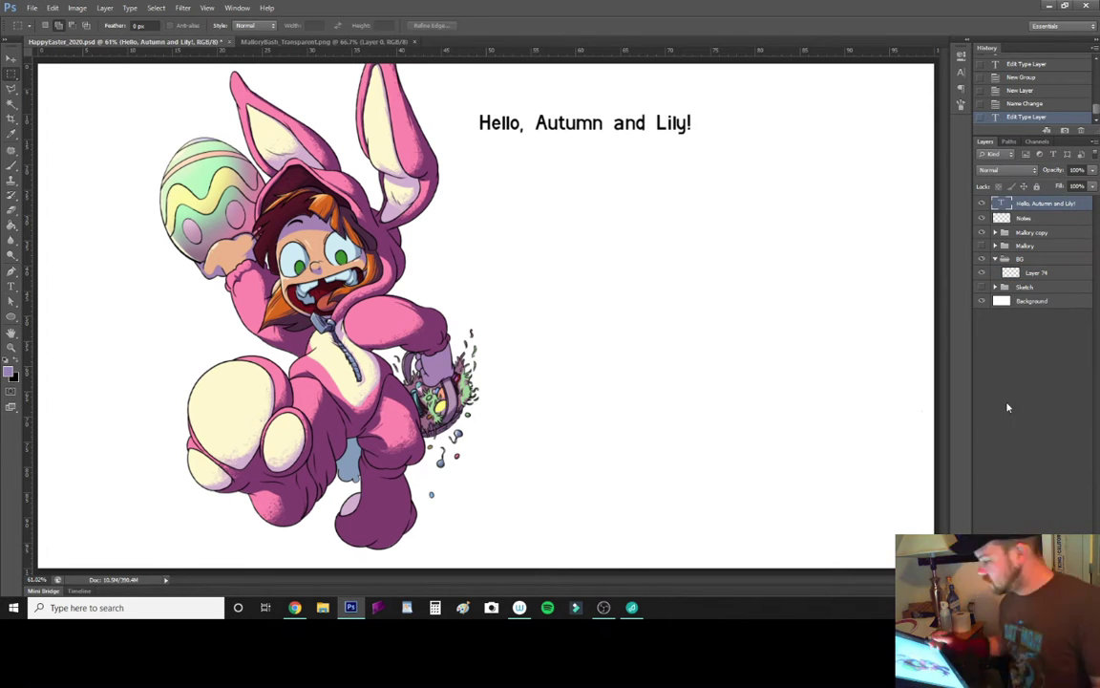
{"action": "left_click", "coordinate": [1010, 274]}
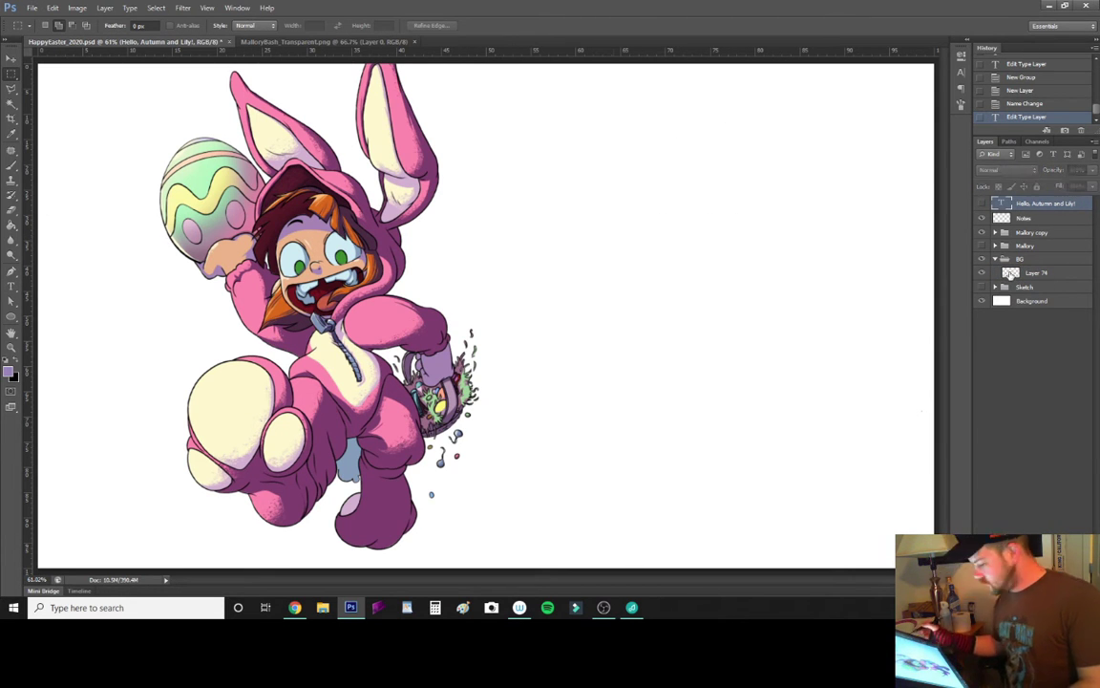
Step: Paint a green ground curve along the bottom and group it as Grass inside a Ground group
{"action": "key", "text": "b"}
{"action": "key", "text": "ctrl+minus"}
{"action": "mouse_move", "coordinate": [118, 418]}
{"action": "left_mouse_down"}
{"action": "mouse_move", "coordinate": [852, 435]}
{"action": "mouse_move", "coordinate": [232, 499]}
{"action": "mouse_move", "coordinate": [869, 435]}
{"action": "left_mouse_up"}
{"action": "key", "text": "ctrl+g"}
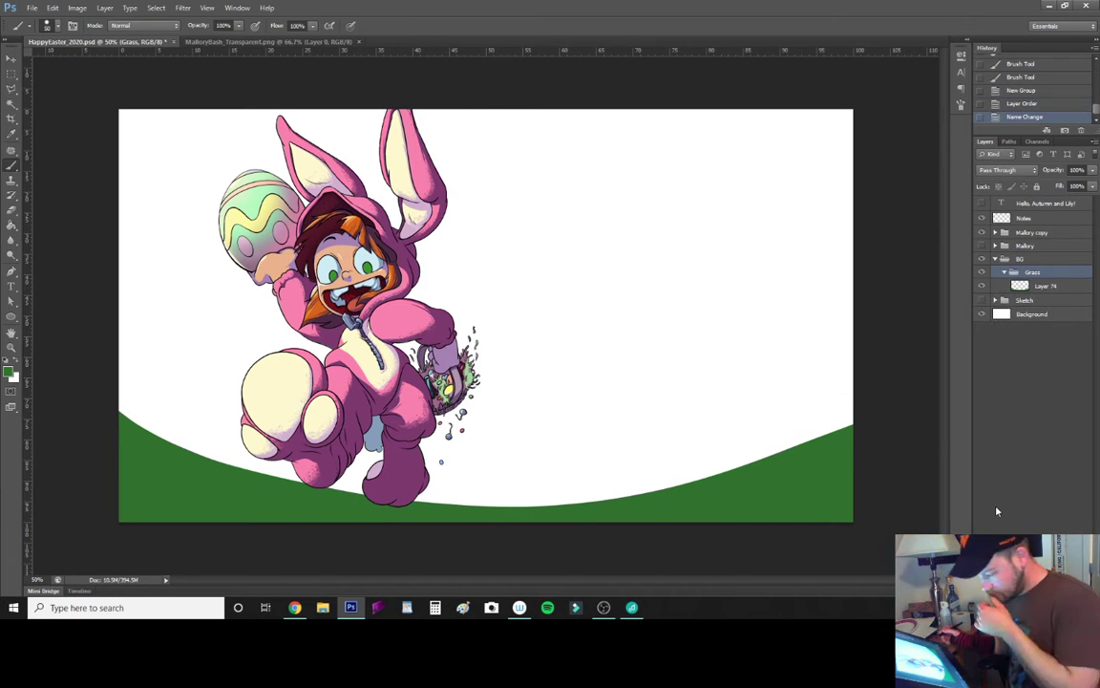
{"action": "key", "text": "ctrl+g"}
{"action": "double_click", "coordinate": [1034, 272]}
{"action": "type", "text": "Ground"}
Step: Add a Dirt group and a new shading layer clipped to the grass
{"action": "key", "text": "ctrl+shift+n"}
{"action": "type", "text": "Dirt"}
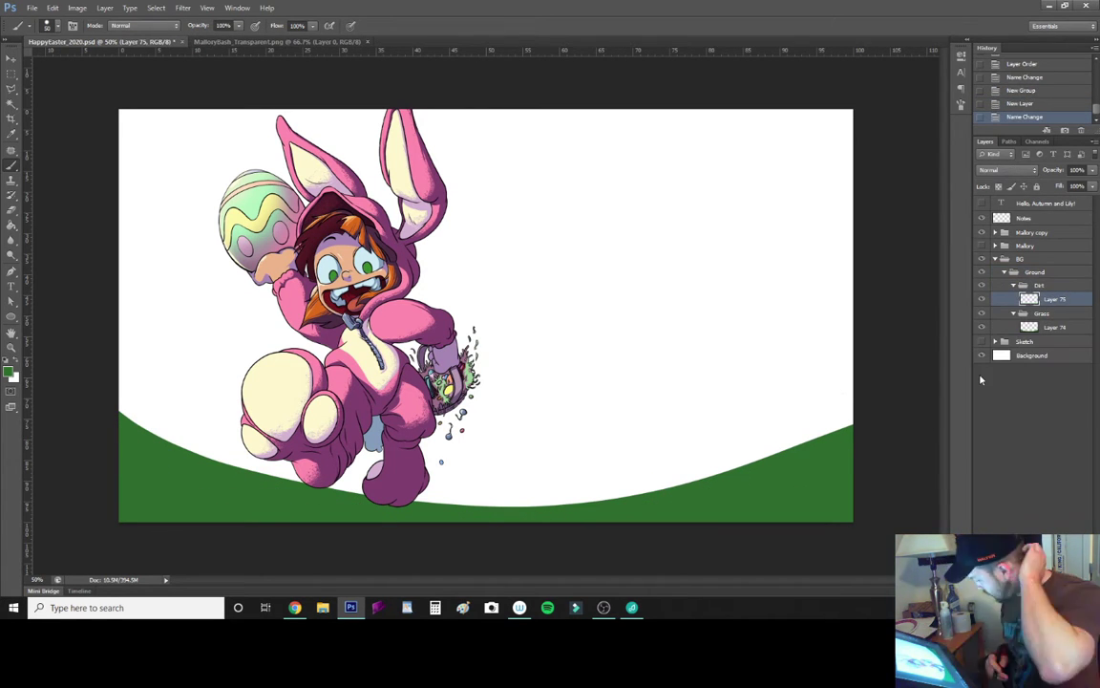
{"action": "left_click", "coordinate": [1054, 327]}
{"action": "key", "text": "ctrl+shift+alt+n"}
{"action": "key", "text": "ctrl+alt+g"}
{"action": "key", "text": "i"}
{"action": "key", "text": "b"}
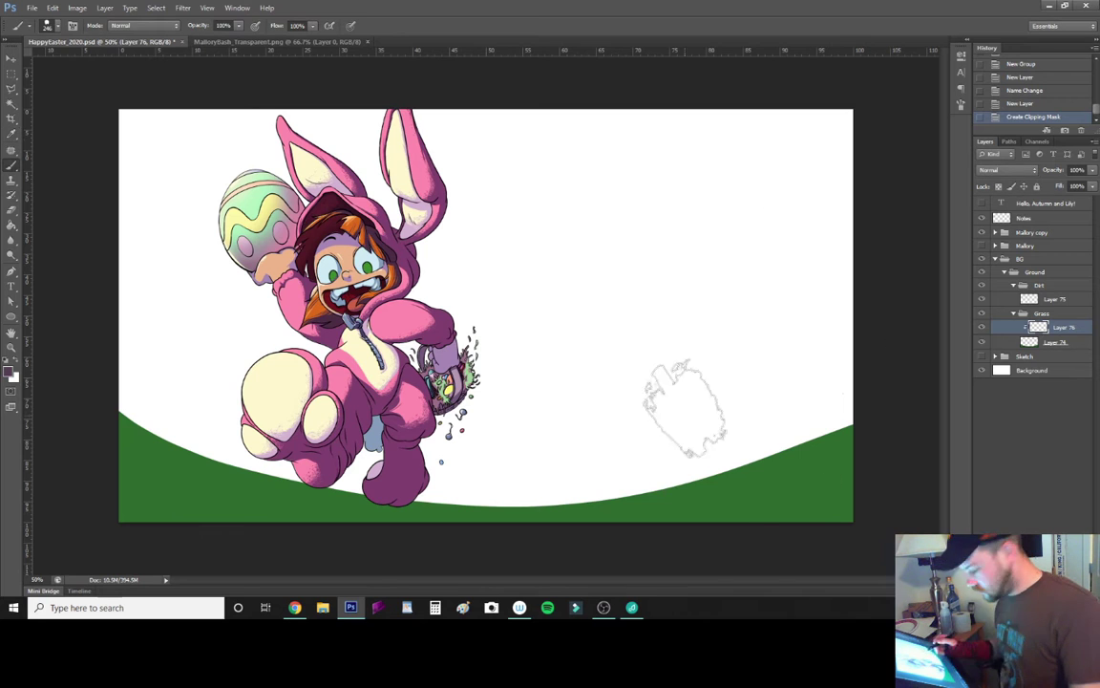
Step: Shade both lower corners of the hill purple, then shift it to dark teal with Hue/Saturation
{"action": "left_click_drag", "start_coordinate": [668, 496], "coordinate": [834, 491]}
{"action": "left_click_drag", "start_coordinate": [584, 521], "coordinate": [187, 538]}
{"action": "left_click_drag", "start_coordinate": [152, 449], "coordinate": [204, 524]}
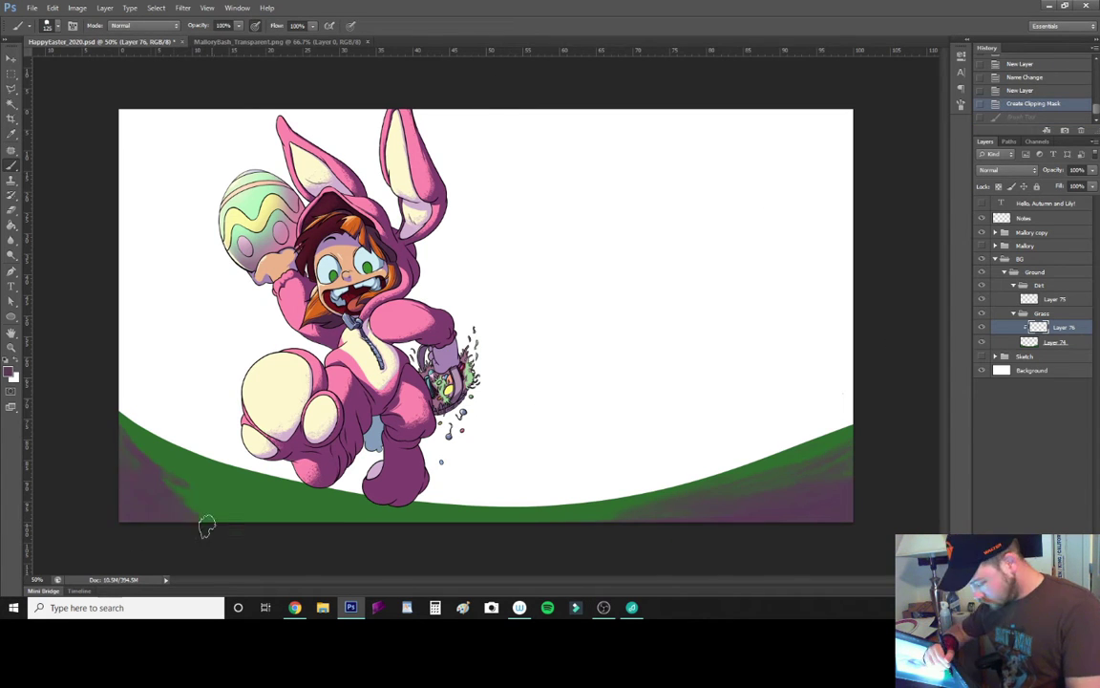
{"action": "left_click_drag", "start_coordinate": [248, 477], "coordinate": [184, 523]}
{"action": "left_click_drag", "start_coordinate": [133, 410], "coordinate": [164, 528]}
{"action": "left_click_drag", "start_coordinate": [172, 478], "coordinate": [272, 531]}
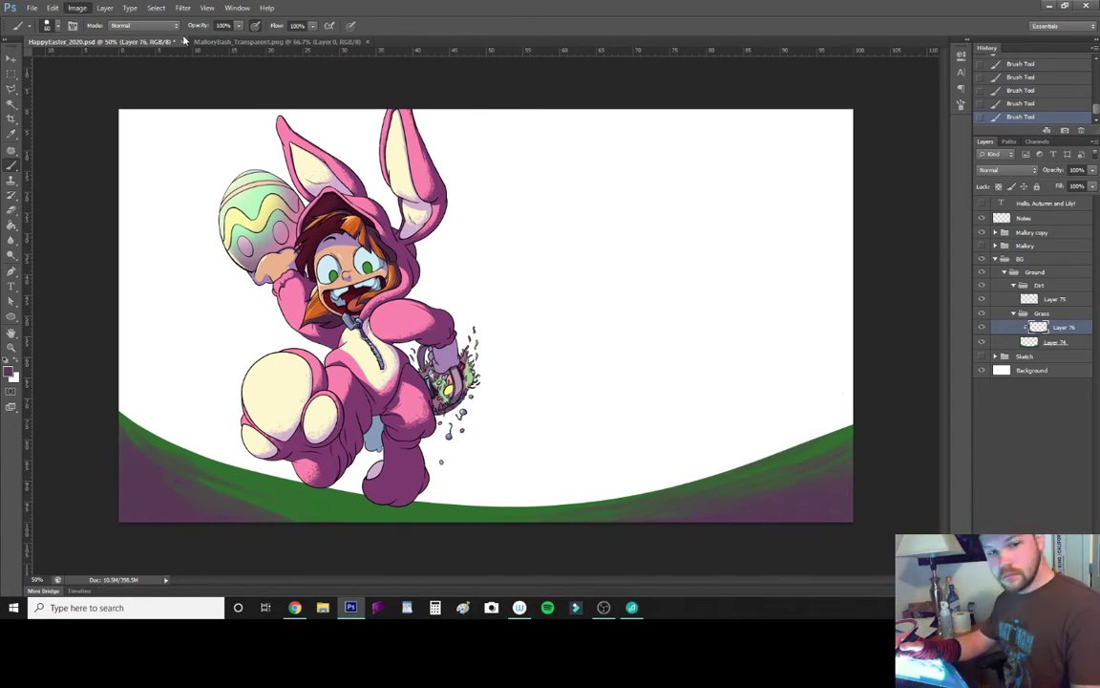
{"action": "key", "text": "ctrl+u"}
{"action": "key", "text": "Return"}
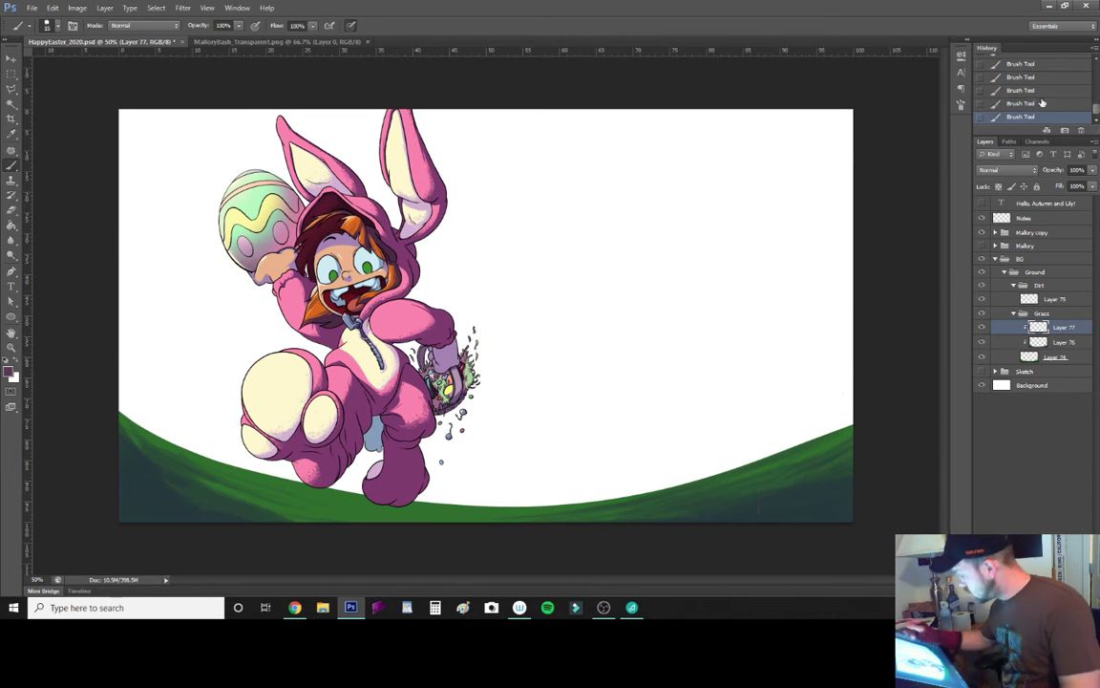
Step: Paint dark grass blades at the bottom-left and bottom-right of the hill on a new layer
{"action": "key", "text": "ctrl+shift+alt+n"}
{"action": "left_click_drag", "start_coordinate": [736, 497], "coordinate": [760, 456]}
{"action": "left_click_drag", "start_coordinate": [143, 449], "coordinate": [134, 411]}
{"action": "left_click_drag", "start_coordinate": [176, 477], "coordinate": [175, 406]}
{"action": "left_click_drag", "start_coordinate": [196, 460], "coordinate": [204, 441]}
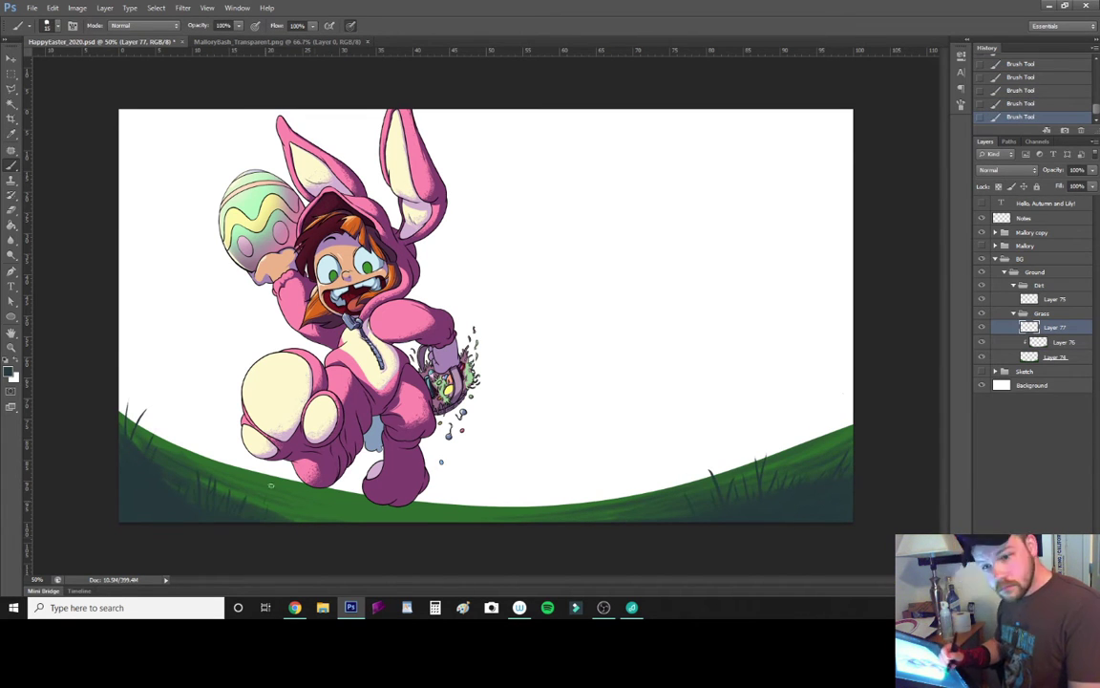
{"action": "left_click_drag", "start_coordinate": [793, 449], "coordinate": [778, 416]}
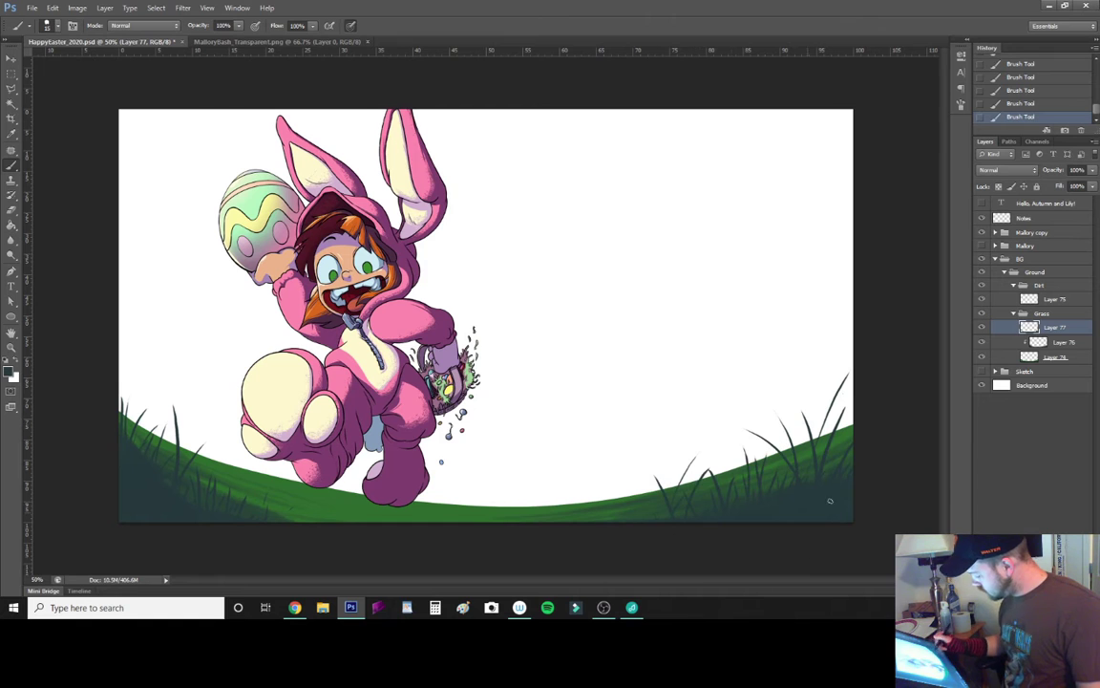
Step: Add more tall grass strokes on the left slope using two more new layers
{"action": "key", "text": "ctrl+shift+alt+n"}
{"action": "key", "text": "ctrl+plus"}
{"action": "key", "text": "ctrl+plus"}
{"action": "scroll", "coordinate": [448, 508], "scroll_direction": "down", "scroll_amount": 1}
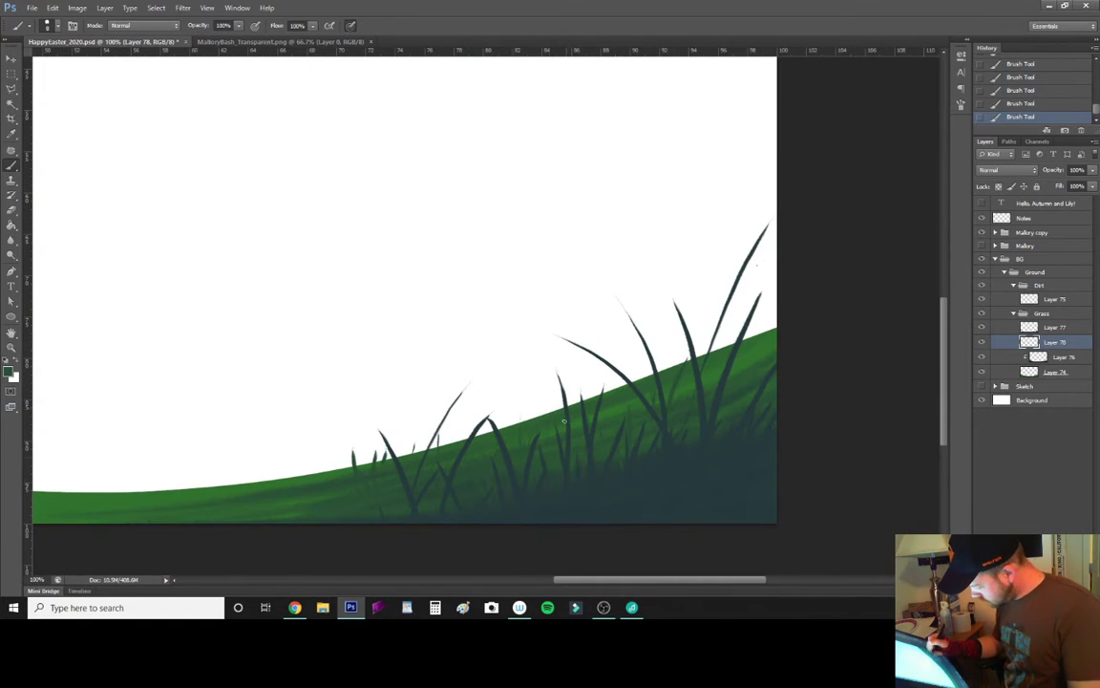
{"action": "scroll", "coordinate": [257, 363], "scroll_direction": "left", "scroll_amount": 10}
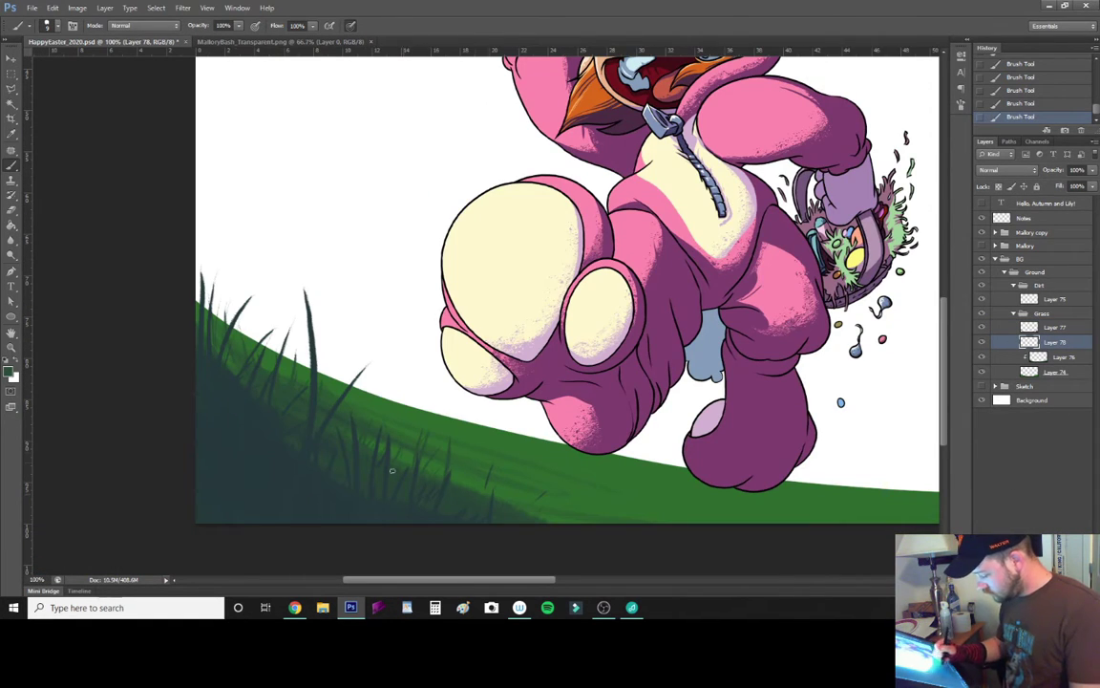
{"action": "left_click_drag", "start_coordinate": [422, 431], "coordinate": [407, 402]}
{"action": "left_click_drag", "start_coordinate": [495, 461], "coordinate": [486, 432]}
{"action": "key", "text": "ctrl+shift+alt+n"}
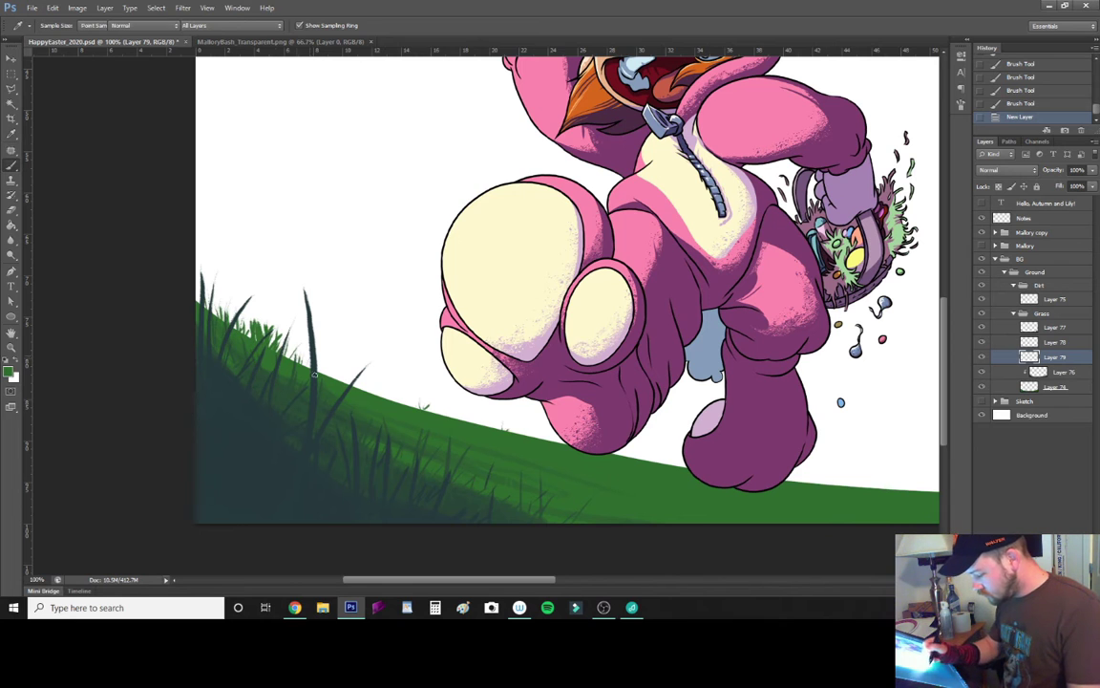
{"action": "left_click_drag", "start_coordinate": [313, 374], "coordinate": [318, 387]}
{"action": "scroll", "coordinate": [543, 471], "scroll_direction": "right", "scroll_amount": 5}
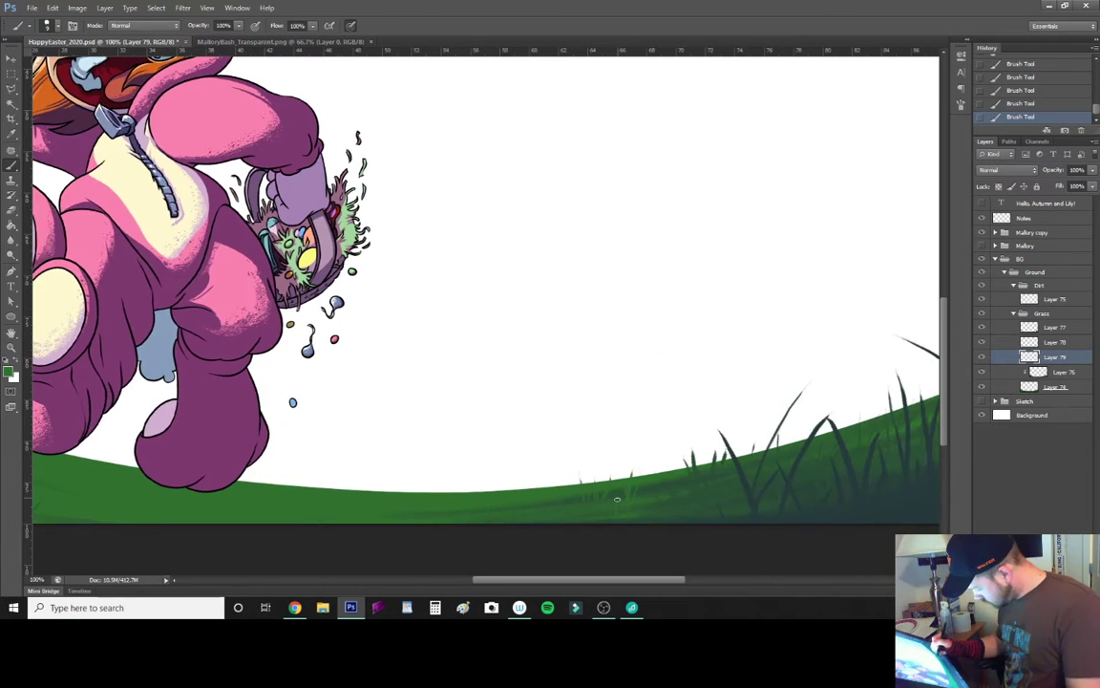
{"action": "scroll", "coordinate": [543, 471], "scroll_direction": "right", "scroll_amount": 5}
Step: Add a new layer lower in the stack and name it BackGrass
{"action": "key", "text": "ctrl+shift+alt+n"}
{"action": "scroll", "coordinate": [742, 356], "scroll_direction": "left", "scroll_amount": 5}
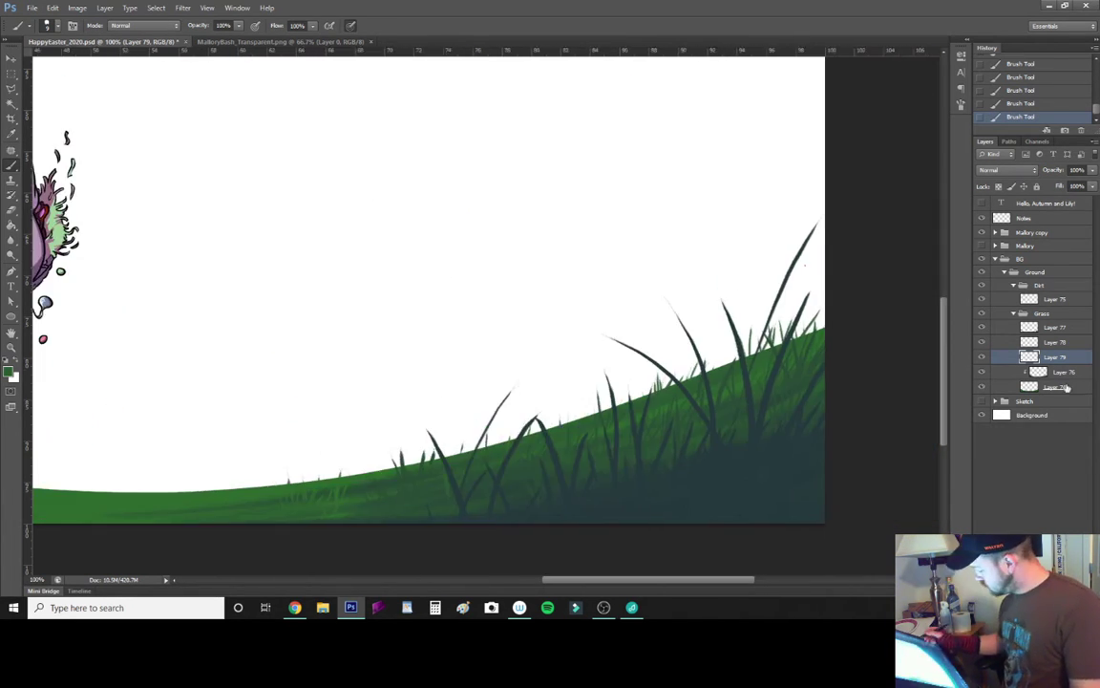
{"action": "scroll", "coordinate": [800, 359], "scroll_direction": "left", "scroll_amount": 3}
{"action": "key", "text": "ctrl+bracketleft"}
{"action": "key", "text": "ctrl+bracketleft"}
{"action": "double_click", "coordinate": [1058, 401]}
{"action": "type", "text": "BackGrass"}
{"action": "key", "text": "Return"}
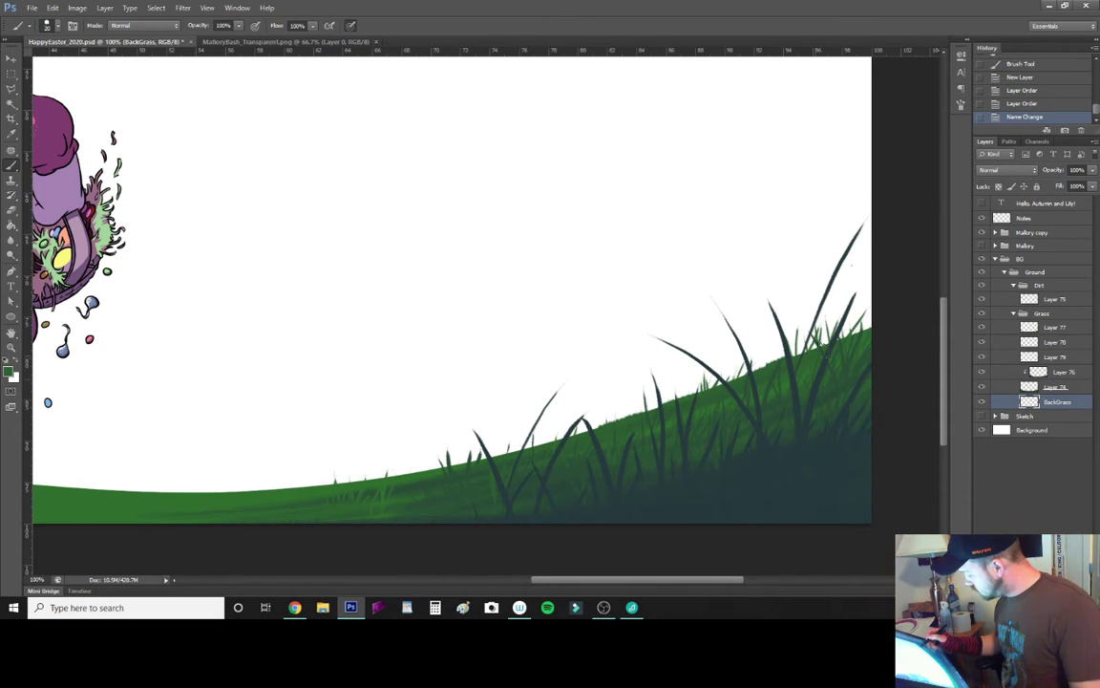
Step: Merge BackGrass into the grass shading layer and clip it back to the grass
{"action": "scroll", "coordinate": [478, 382], "scroll_direction": "left", "scroll_amount": 8}
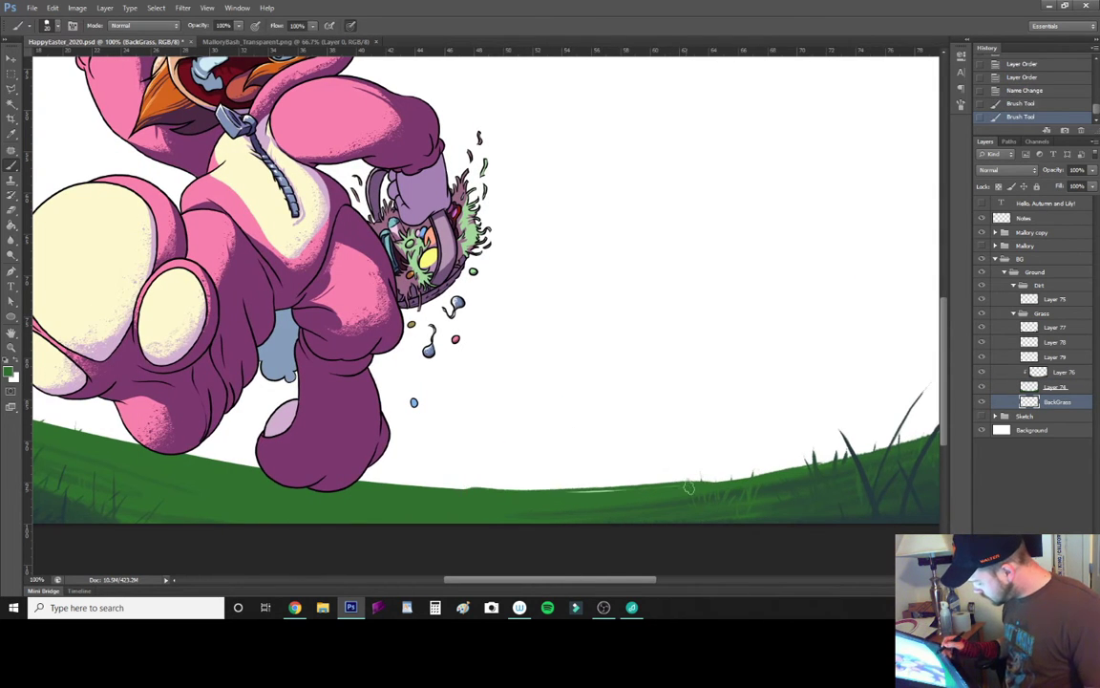
{"action": "scroll", "coordinate": [336, 462], "scroll_direction": "left", "scroll_amount": 5}
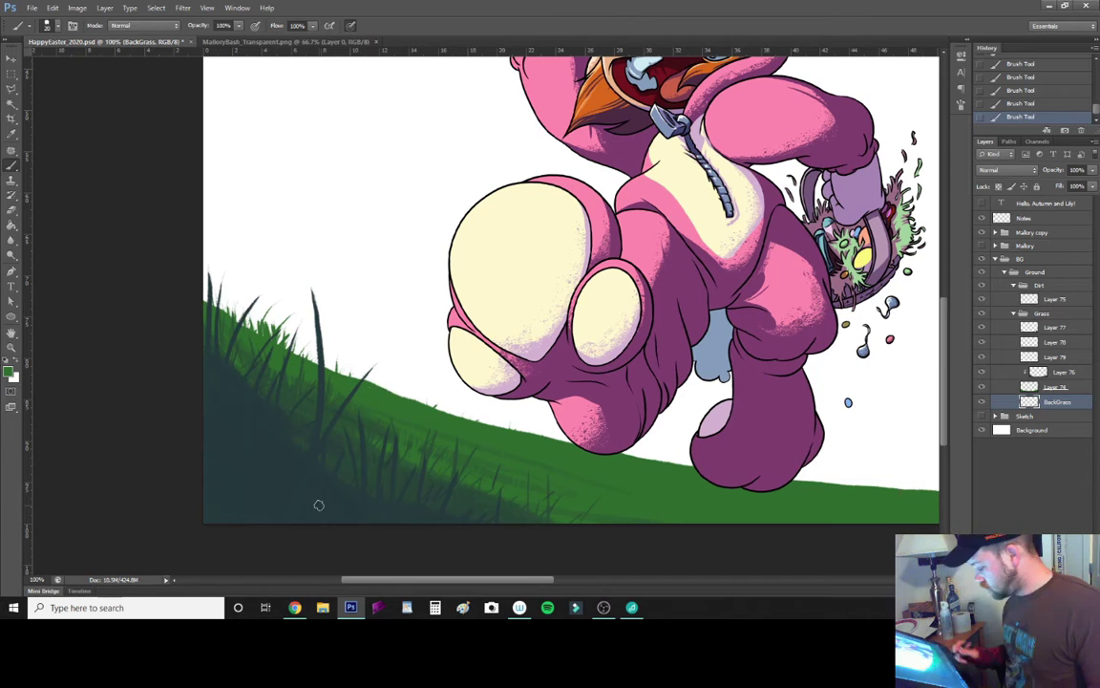
{"action": "scroll", "coordinate": [319, 503], "scroll_direction": "right", "scroll_amount": 5}
{"action": "scroll", "coordinate": [477, 286], "scroll_direction": "right", "scroll_amount": 5}
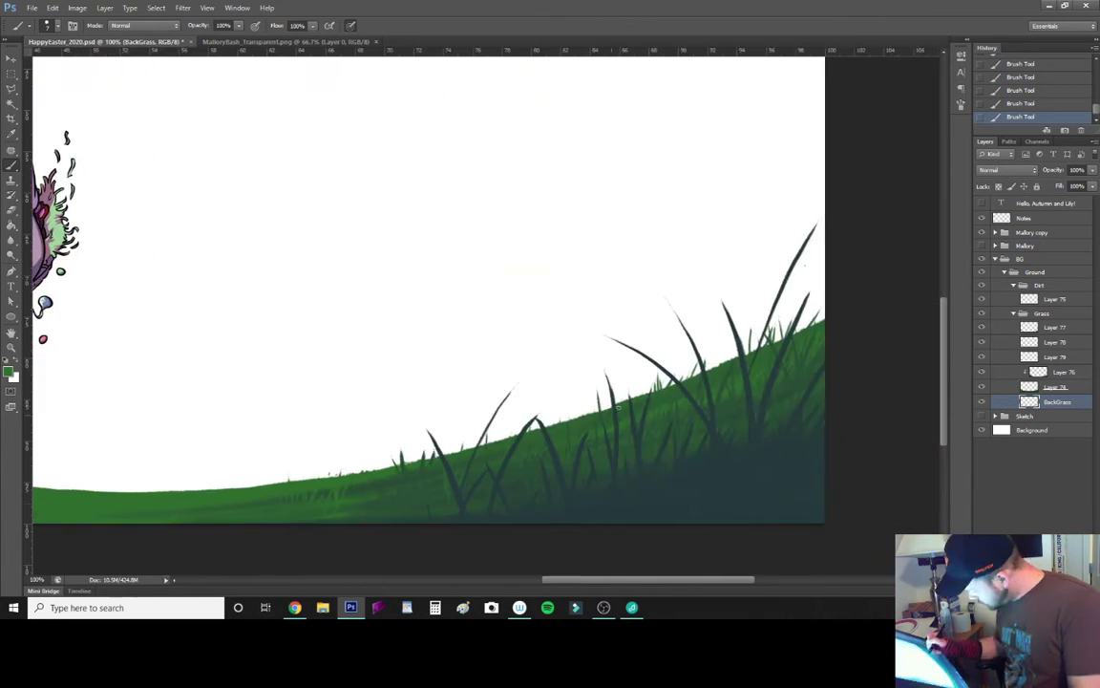
{"action": "scroll", "coordinate": [478, 286], "scroll_direction": "down", "scroll_amount": 2}
{"action": "key", "text": "ctrl+alt+g"}
{"action": "key", "text": "ctrl+e"}
{"action": "key", "text": "ctrl+alt+g"}
{"action": "key", "text": "ctrl+0"}
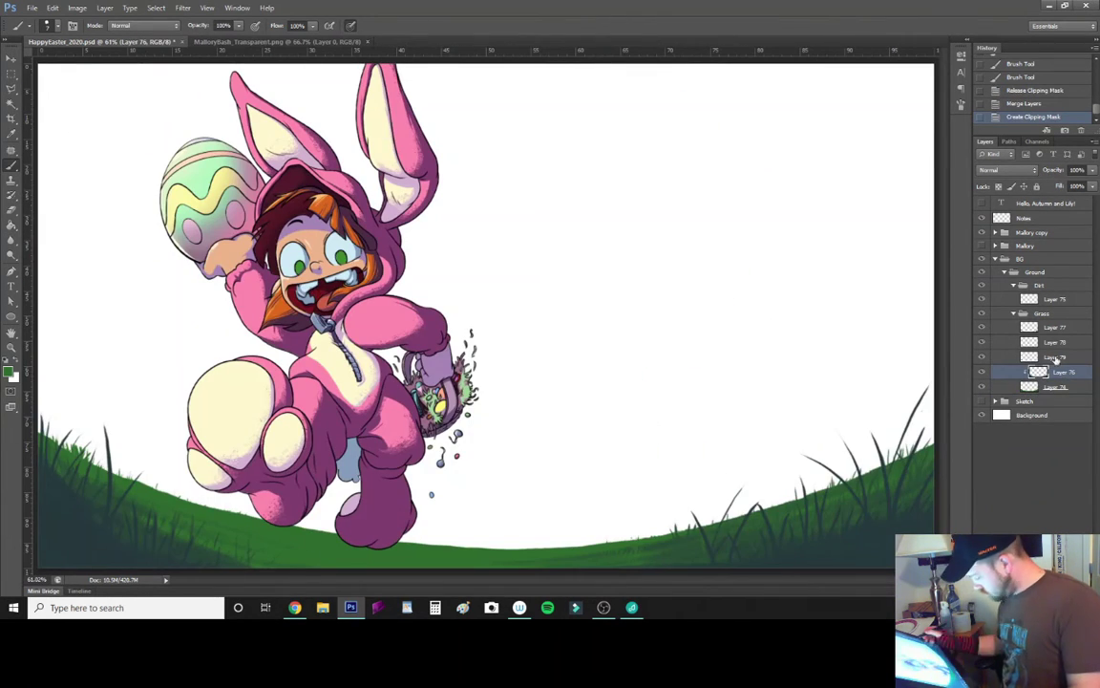
Step: Brush yellow sunlit highlights along the grass edge on a new clipped layer
{"action": "key", "text": "ctrl+shift+alt+n"}
{"action": "key", "text": "ctrl+alt+g"}
{"action": "key", "text": "ctrl+minus"}
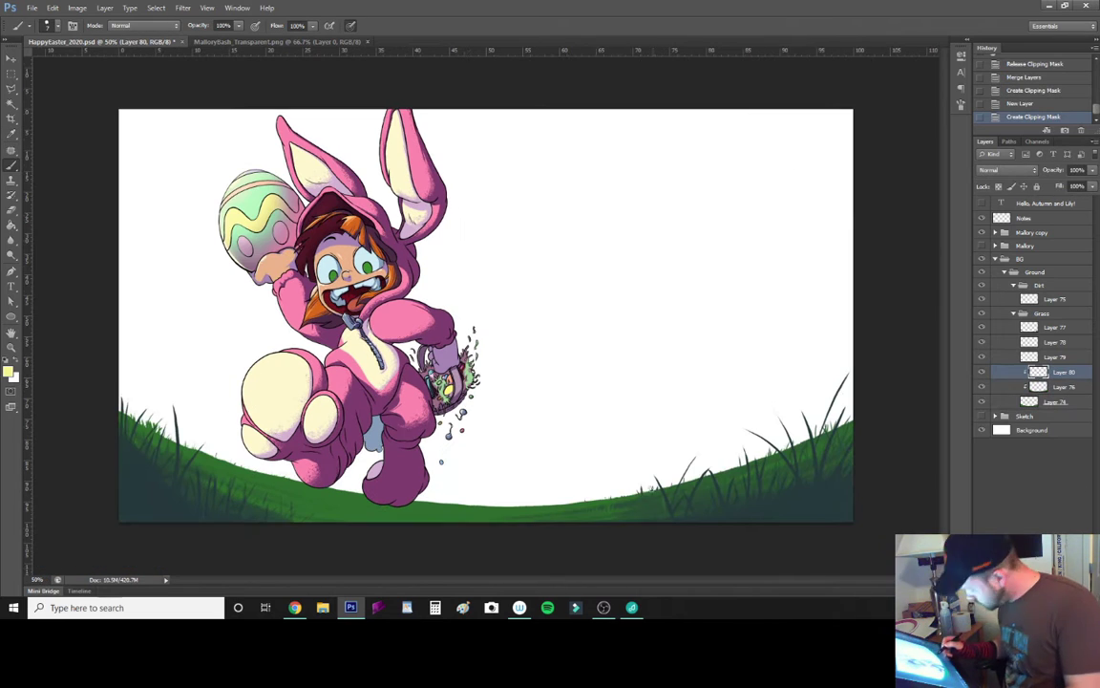
{"action": "left_click_drag", "start_coordinate": [535, 504], "coordinate": [831, 449]}
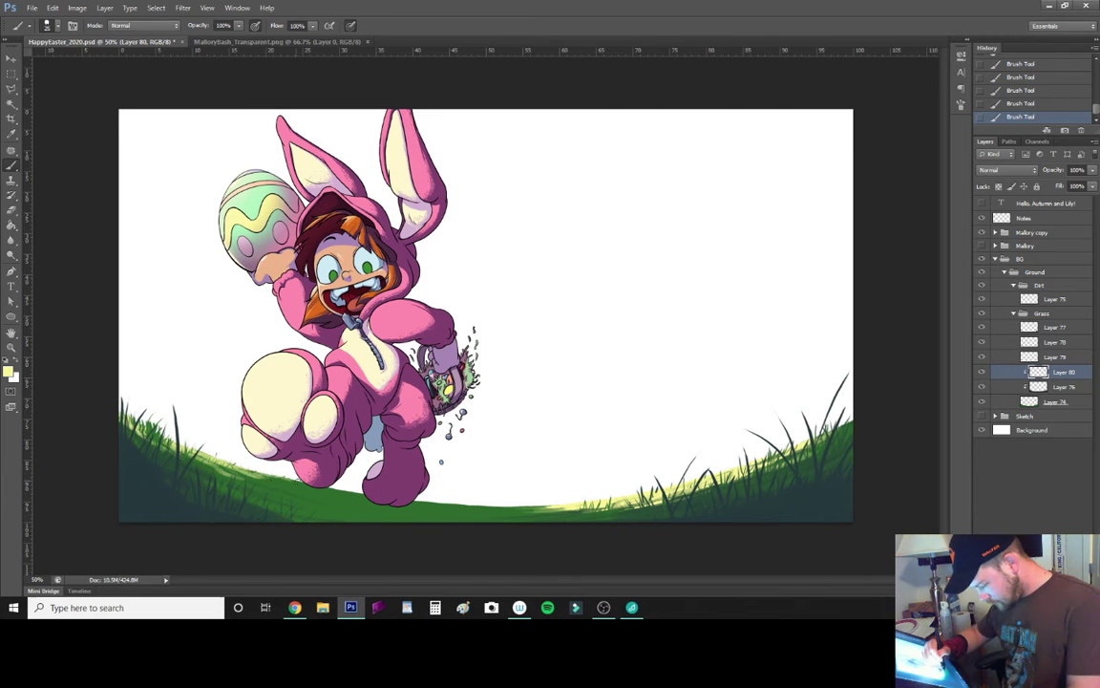
{"action": "left_click", "coordinate": [1020, 76]}
{"action": "left_click", "coordinate": [1027, 116]}
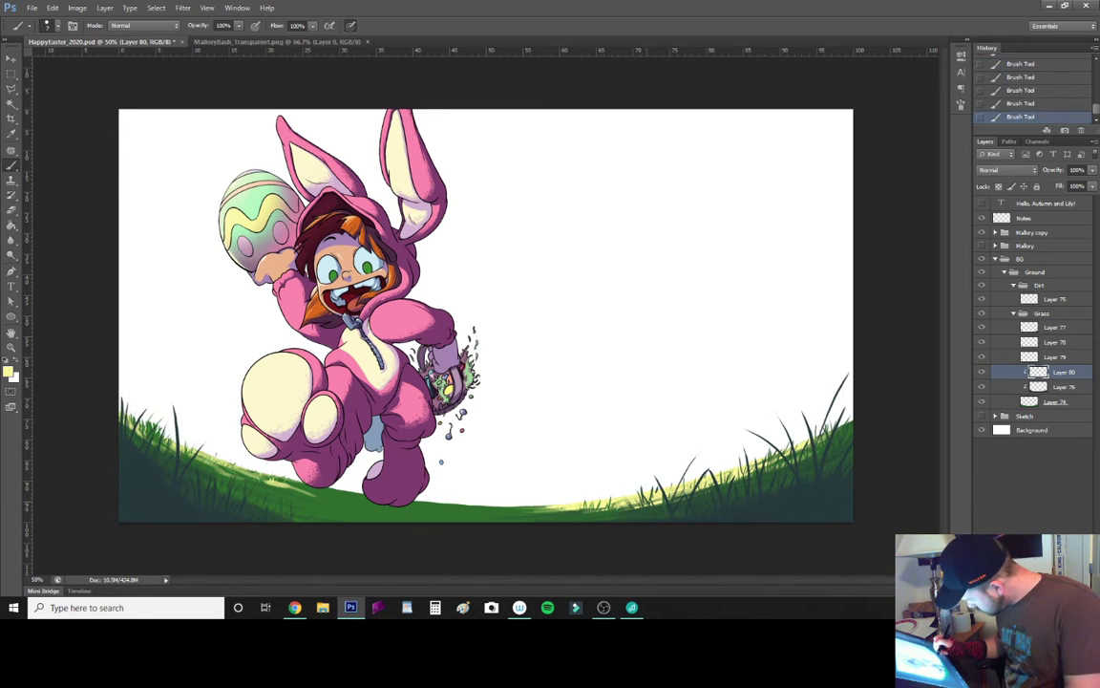
Step: Erase the top edge of the dirt strip on Layer 75 to clean it up
{"action": "left_click", "coordinate": [1054, 299]}
{"action": "left_click", "coordinate": [1014, 313]}
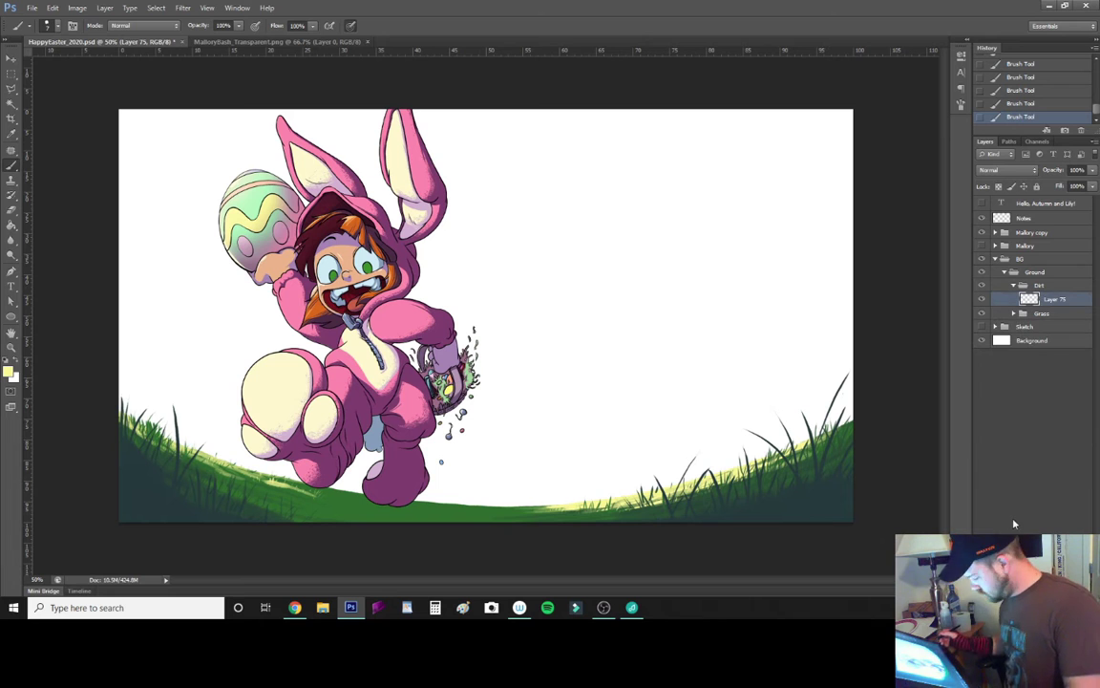
{"action": "scroll", "coordinate": [795, 240], "scroll_direction": "up", "scroll_amount": 2}
{"action": "scroll", "coordinate": [604, 450], "scroll_direction": "up", "scroll_amount": 2}
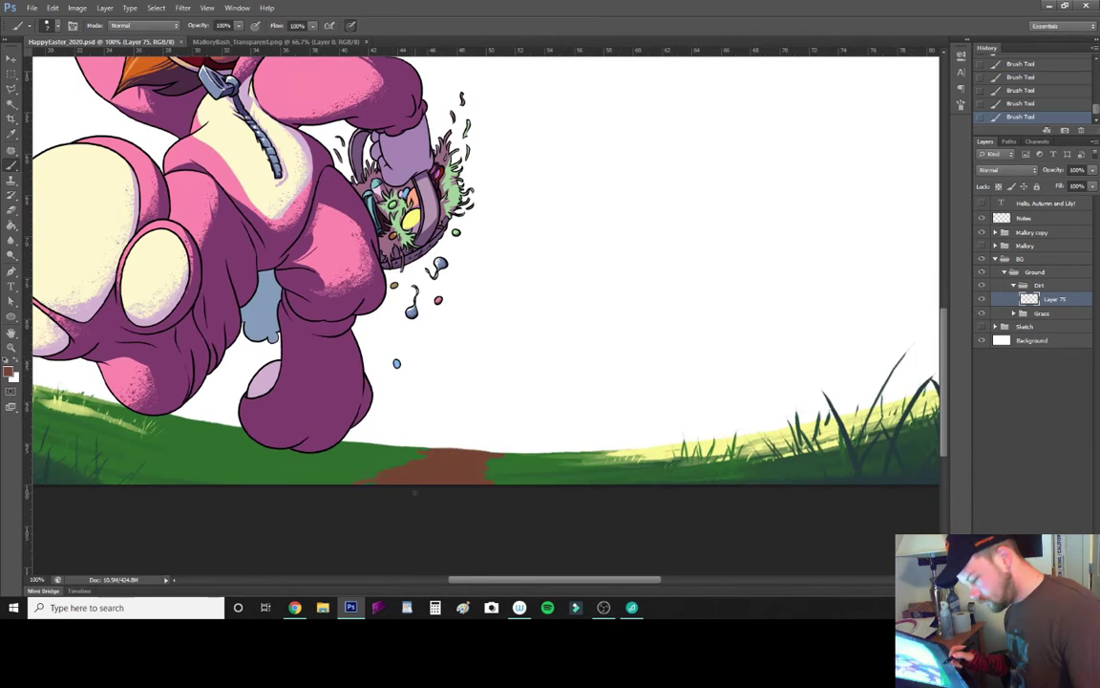
{"action": "key", "text": "e"}
{"action": "mouse_move", "coordinate": [606, 448]}
{"action": "left_mouse_down"}
{"action": "mouse_move", "coordinate": [454, 443]}
{"action": "mouse_move", "coordinate": [451, 452]}
{"action": "left_mouse_up"}
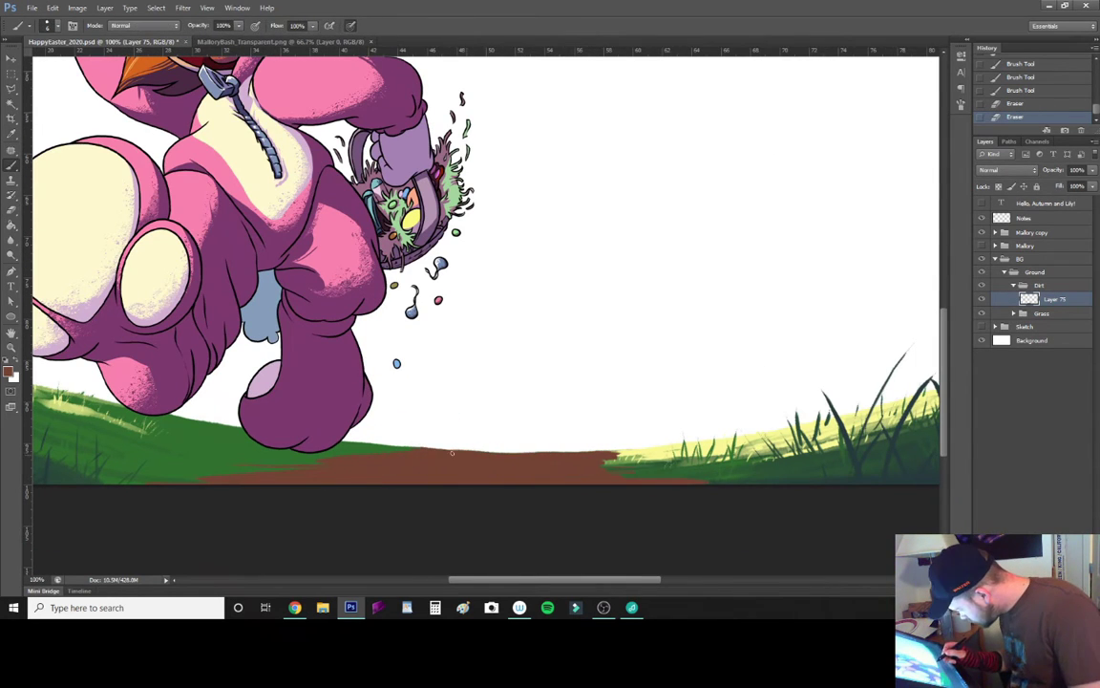
Step: Paint darker strokes across the dirt on a new clipped layer
{"action": "key", "text": "ctrl+shift+alt+n"}
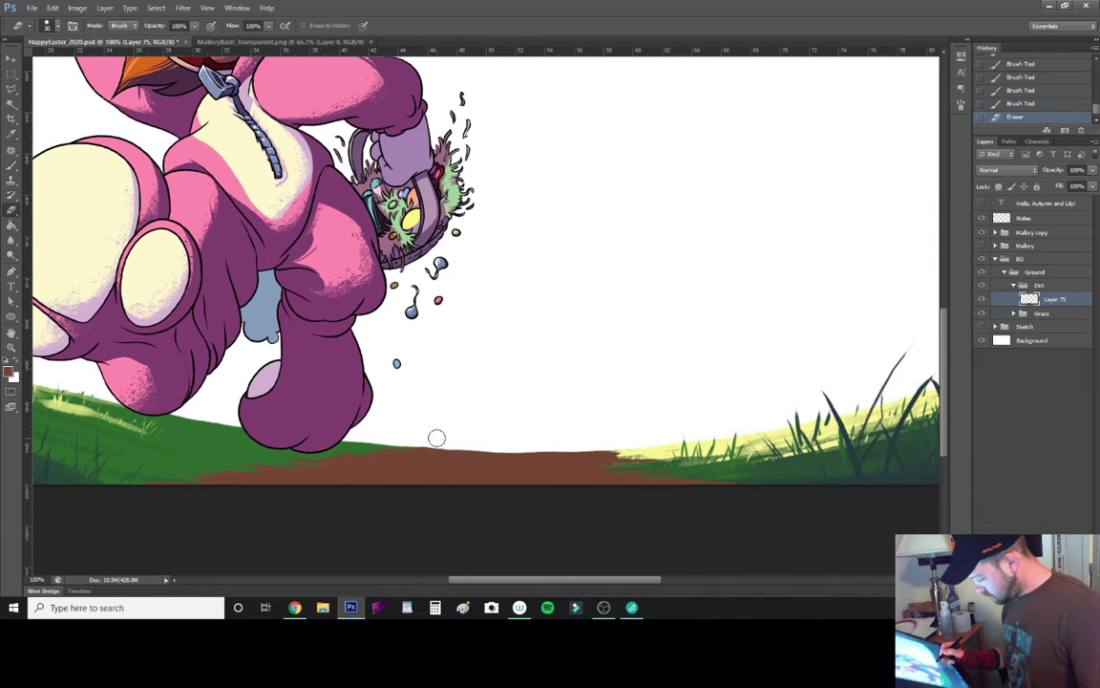
{"action": "key", "text": "ctrl+alt+g"}
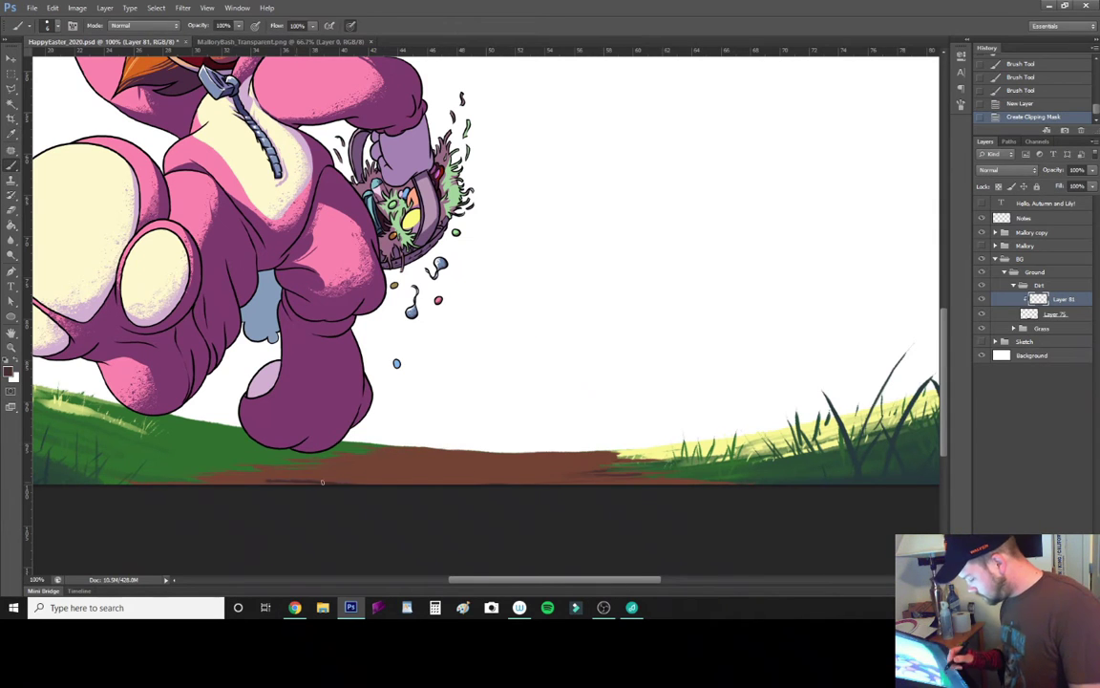
{"action": "mouse_move", "coordinate": [298, 464]}
{"action": "left_mouse_down"}
{"action": "mouse_move", "coordinate": [117, 464]}
{"action": "mouse_move", "coordinate": [655, 485]}
{"action": "mouse_move", "coordinate": [440, 456]}
{"action": "mouse_move", "coordinate": [229, 464]}
{"action": "mouse_move", "coordinate": [573, 456]}
{"action": "left_mouse_up"}
Step: Add two more clipped dirt layers, paint lighter highlights, and start a new group above Dirt
{"action": "key", "text": "ctrl+shift+alt+n"}
{"action": "key", "text": "ctrl+alt+g"}
{"action": "key", "text": "ctrl+shift+alt+n"}
{"action": "key", "text": "ctrl+alt+g"}
{"action": "left_click_drag", "start_coordinate": [401, 458], "coordinate": [535, 456]}
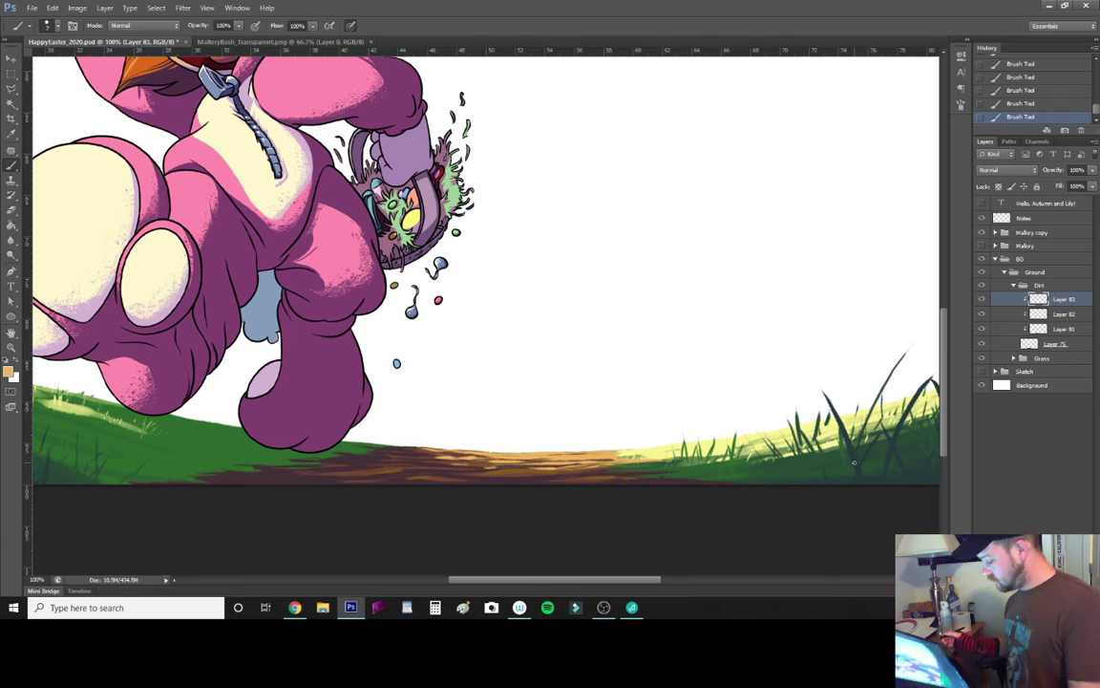
{"action": "left_click", "coordinate": [1015, 285]}
{"action": "key", "text": "ctrl+0"}
Step: Name the new group ForeGrass, add a new layer, and bring the ground back into view
{"action": "double_click", "coordinate": [1047, 285]}
{"action": "type", "text": "ForeGrass"}
{"action": "key", "text": "Return"}
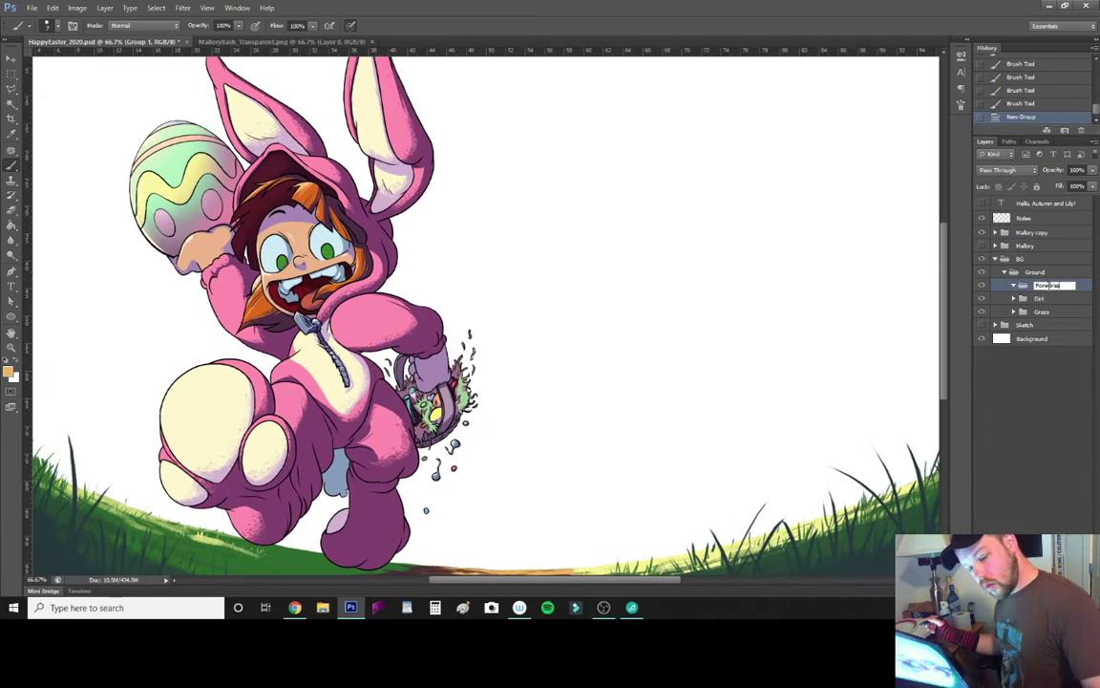
{"action": "key", "text": "ctrl+shift+alt+n"}
{"action": "left_click_drag", "start_coordinate": [554, 581], "coordinate": [617, 581]}
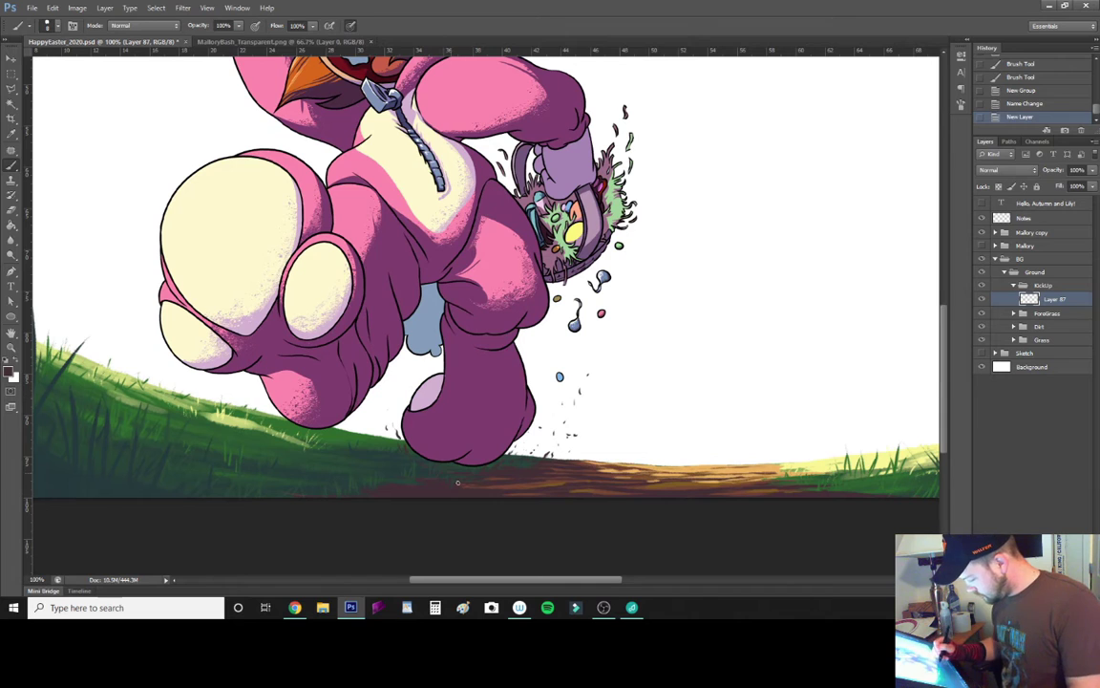
Step: Move KickUp above the character layers and dab brown dirt speckles near the bunny's foot on new layers
{"action": "left_click_drag", "start_coordinate": [1041, 287], "coordinate": [1036, 226]}
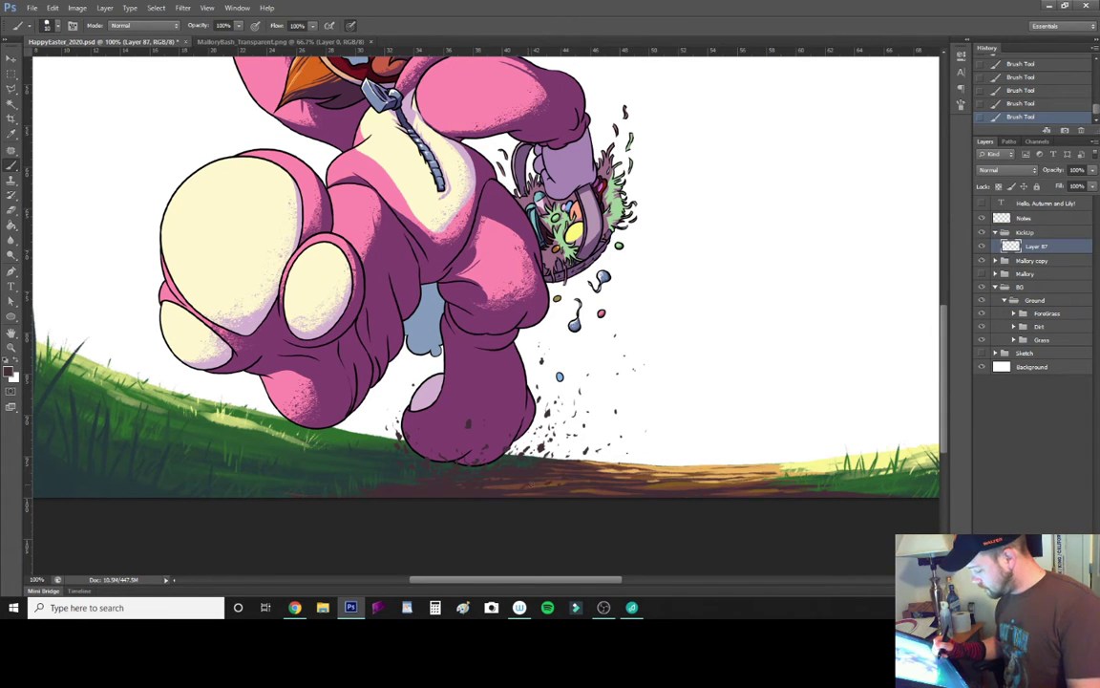
{"action": "key", "text": "ctrl+shift+alt+n"}
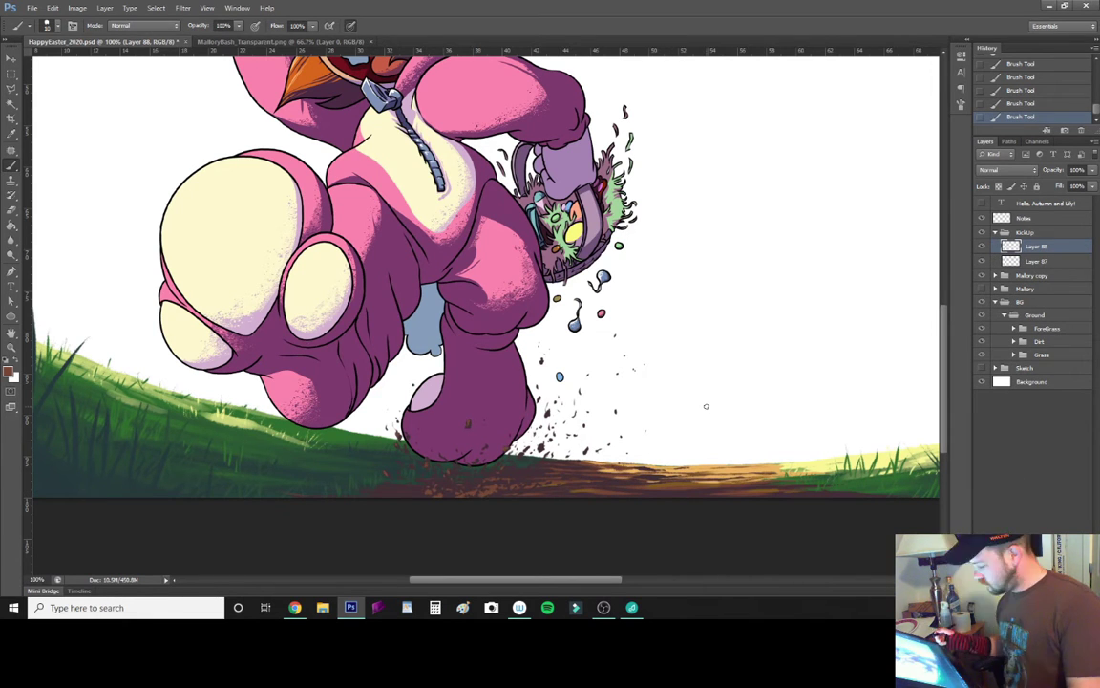
{"action": "key", "text": "alt+bracketleft"}
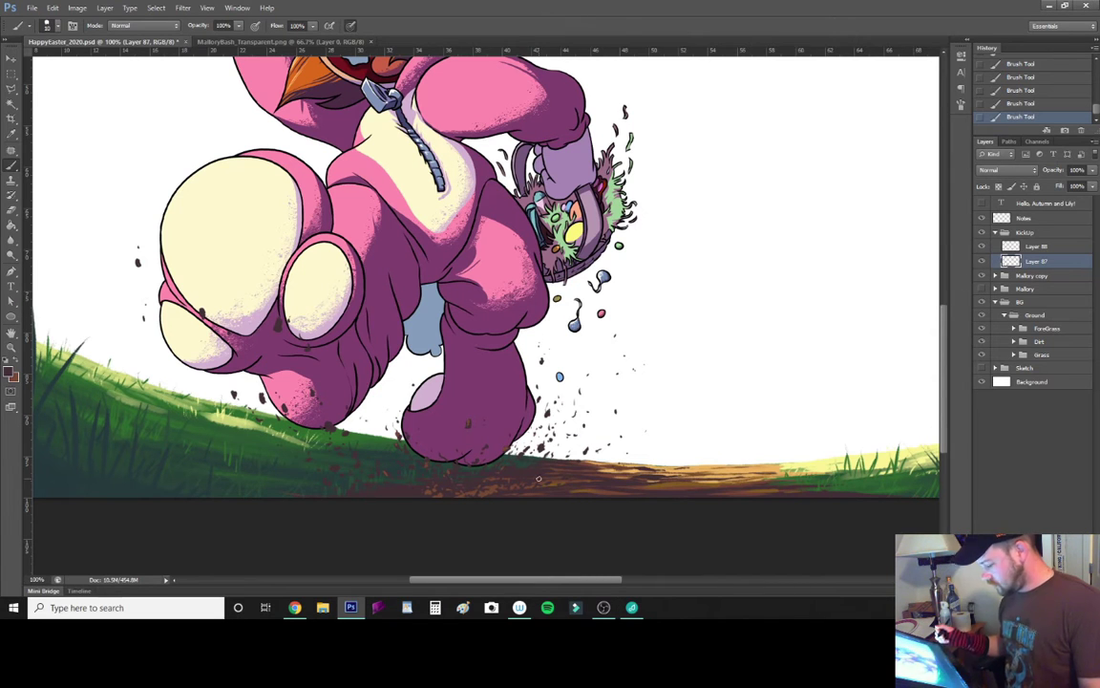
{"action": "key", "text": "ctrl+shift+alt+n"}
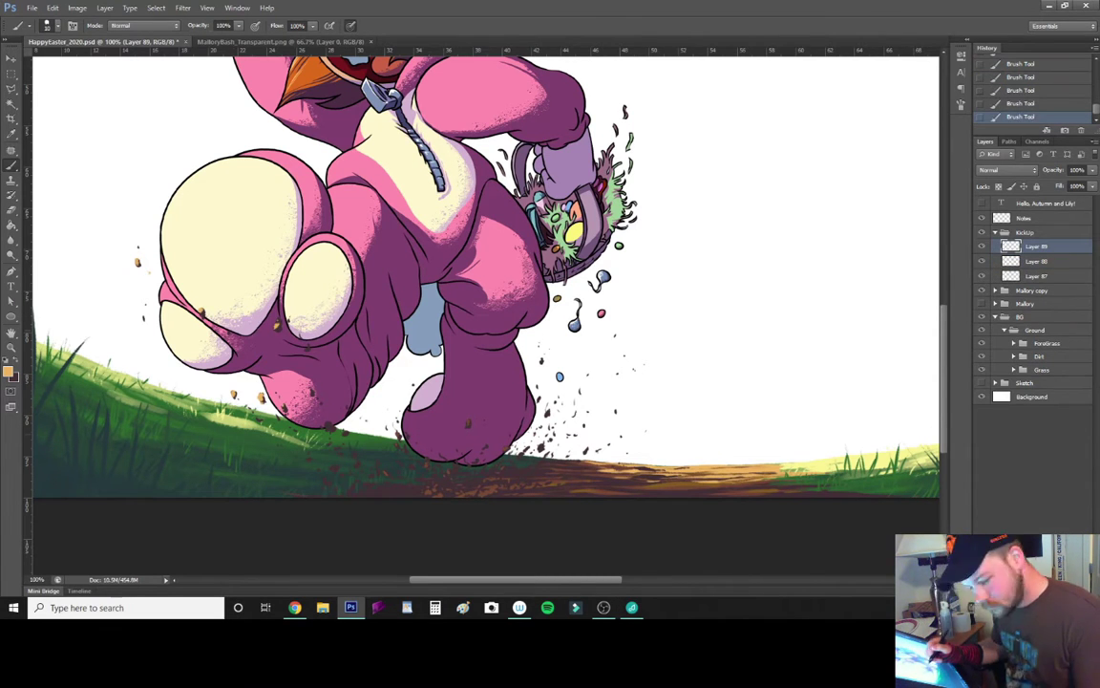
{"action": "left_click", "coordinate": [312, 460]}
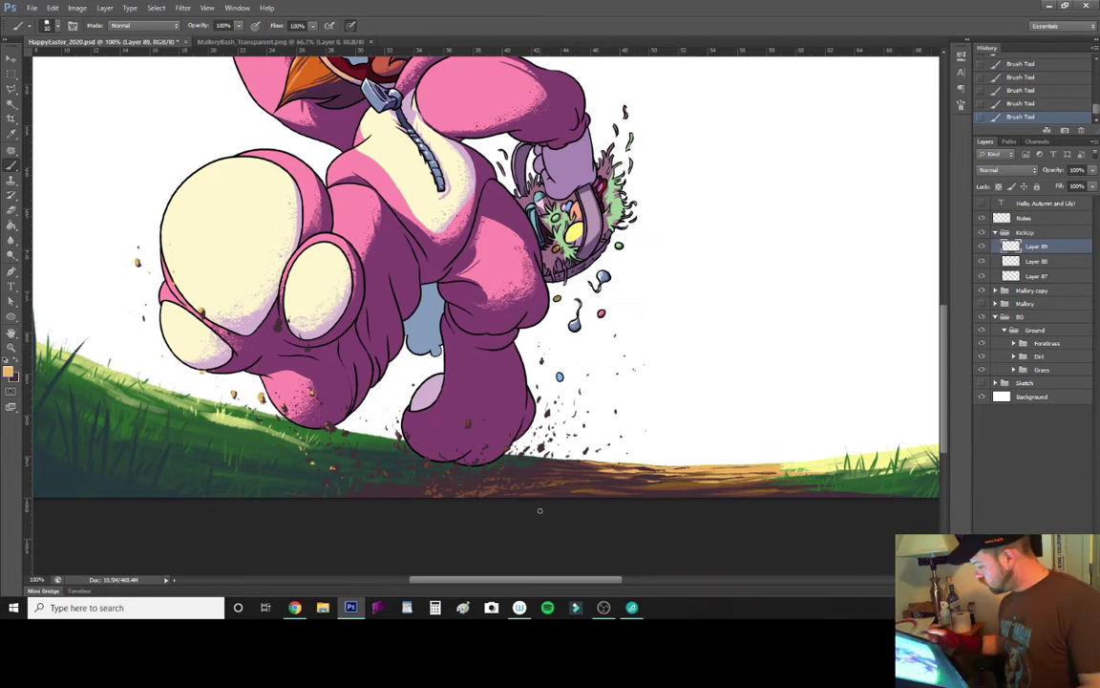
Step: Group the dirt speck layers as Dirt and start a new group for dust
{"action": "key", "text": "ctrl+g"}
{"action": "type", "text": "Dirt"}
{"action": "key", "text": "ctrl+shift+alt+n"}
{"action": "key", "text": "ctrl+g"}
Step: Name the group Dust, paint a brown dust cloud behind the foot, and lower its opacity
{"action": "type", "text": "Dus"}
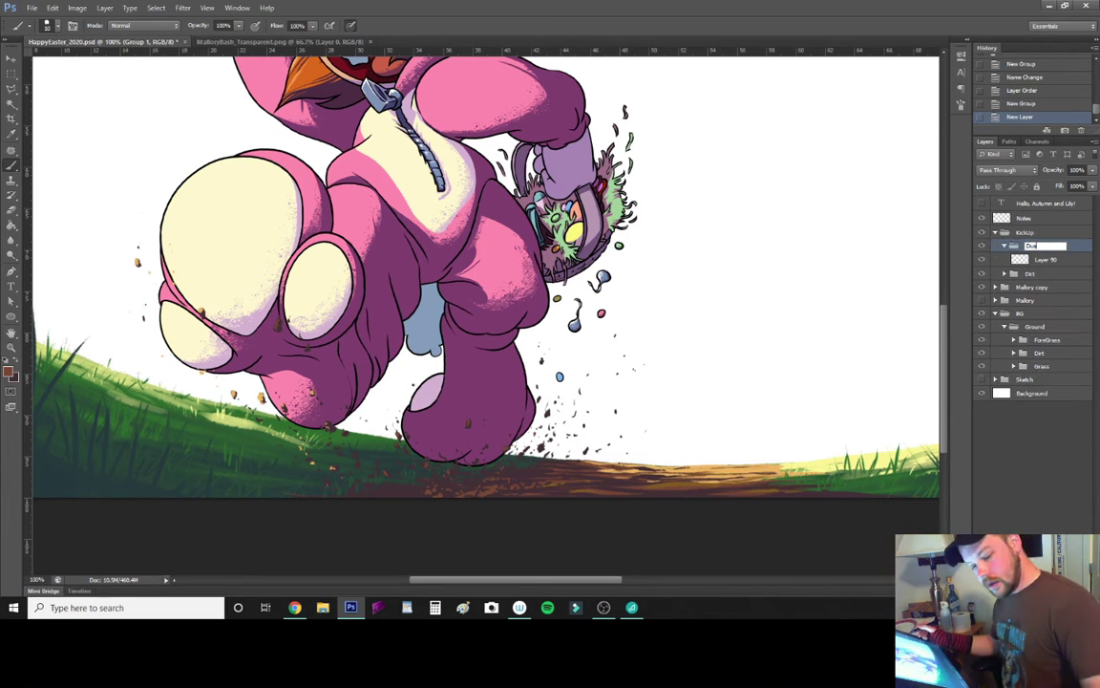
{"action": "type", "text": "t"}
{"action": "key", "text": "Return"}
{"action": "key", "text": "ctrl+minus"}
{"action": "key", "text": "ctrl+minus"}
{"action": "left_click_drag", "start_coordinate": [449, 448], "coordinate": [535, 523]}
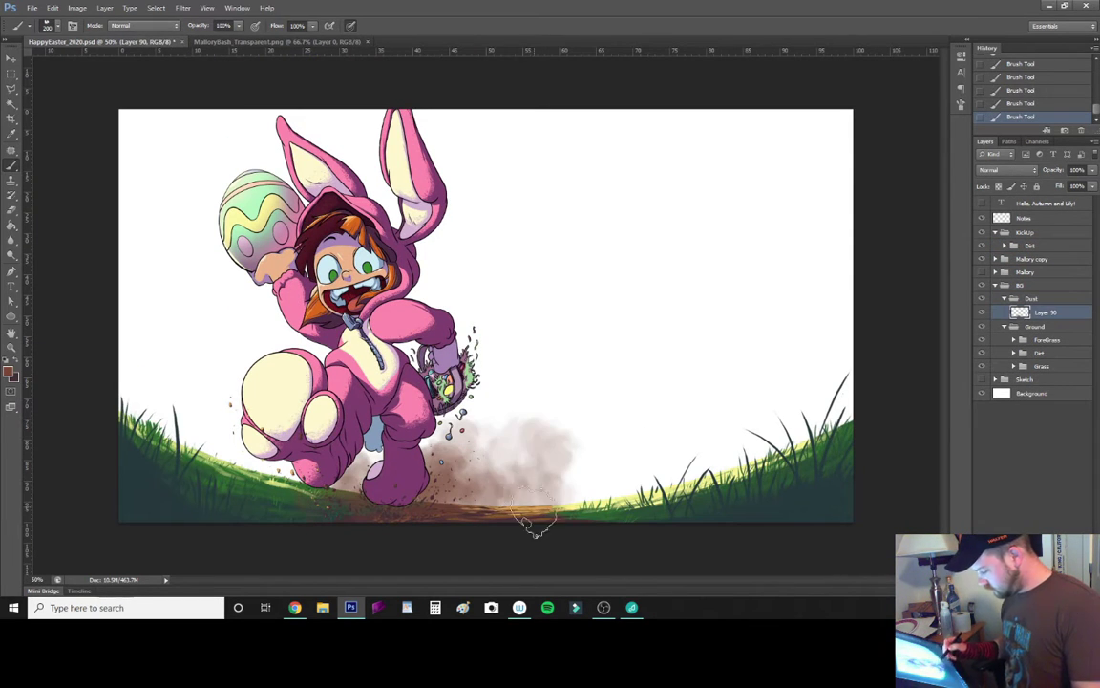
{"action": "left_click_drag", "start_coordinate": [1050, 169], "coordinate": [1036, 169]}
Step: Paint more tan dust around the rear foot with a smaller brush and duplicate Dust into KickUp
{"action": "key", "text": "ctrl+shift+alt+n"}
{"action": "key", "text": "bracketleft"}
{"action": "key", "text": "bracketleft"}
{"action": "key", "text": "bracketleft"}
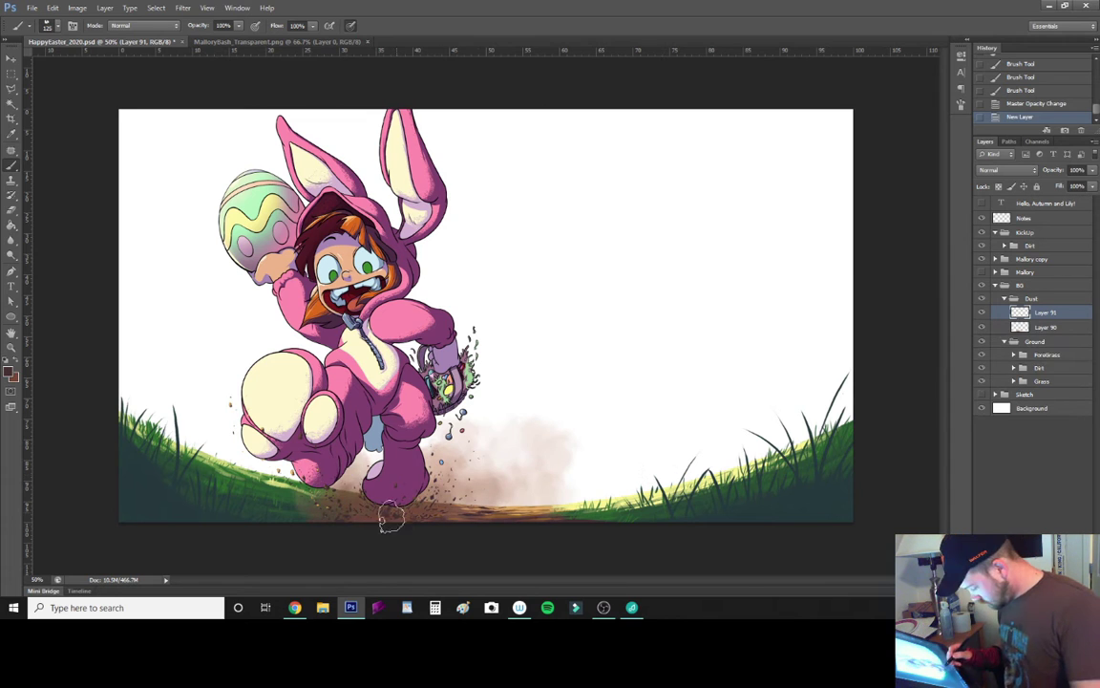
{"action": "left_click_drag", "start_coordinate": [1032, 298], "coordinate": [1024, 232]}
{"action": "key", "text": "bracketright"}
{"action": "key", "text": "bracketright"}
{"action": "left_click_drag", "start_coordinate": [287, 420], "coordinate": [211, 343]}
{"action": "left_click", "coordinate": [1031, 245]}
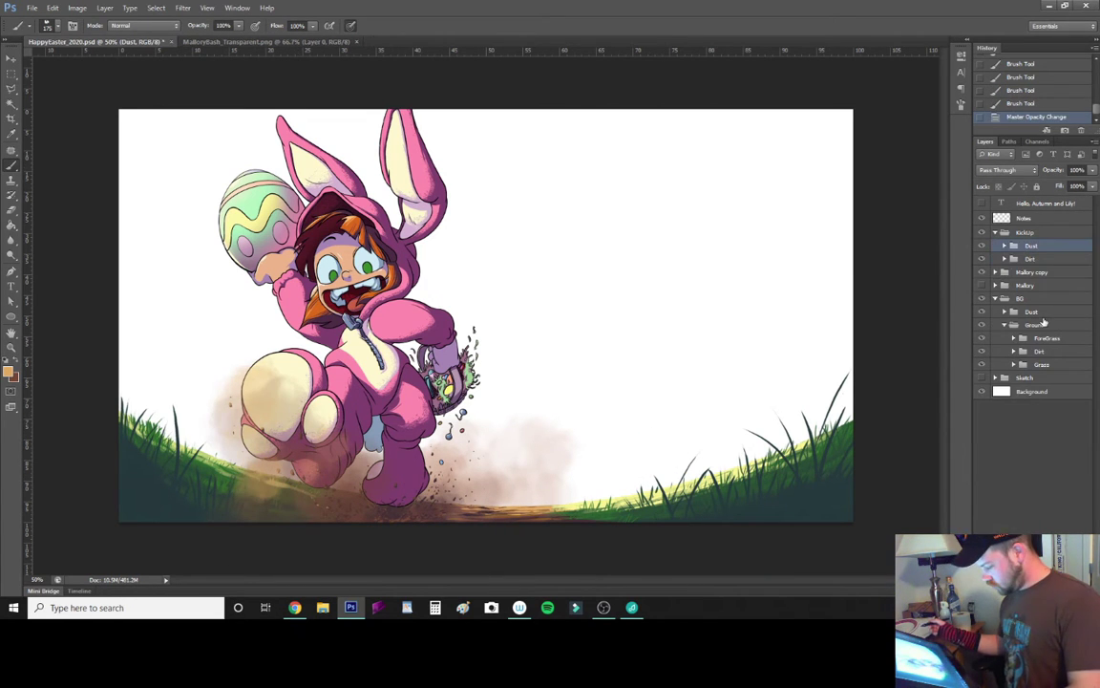
{"action": "left_click", "coordinate": [1041, 324]}
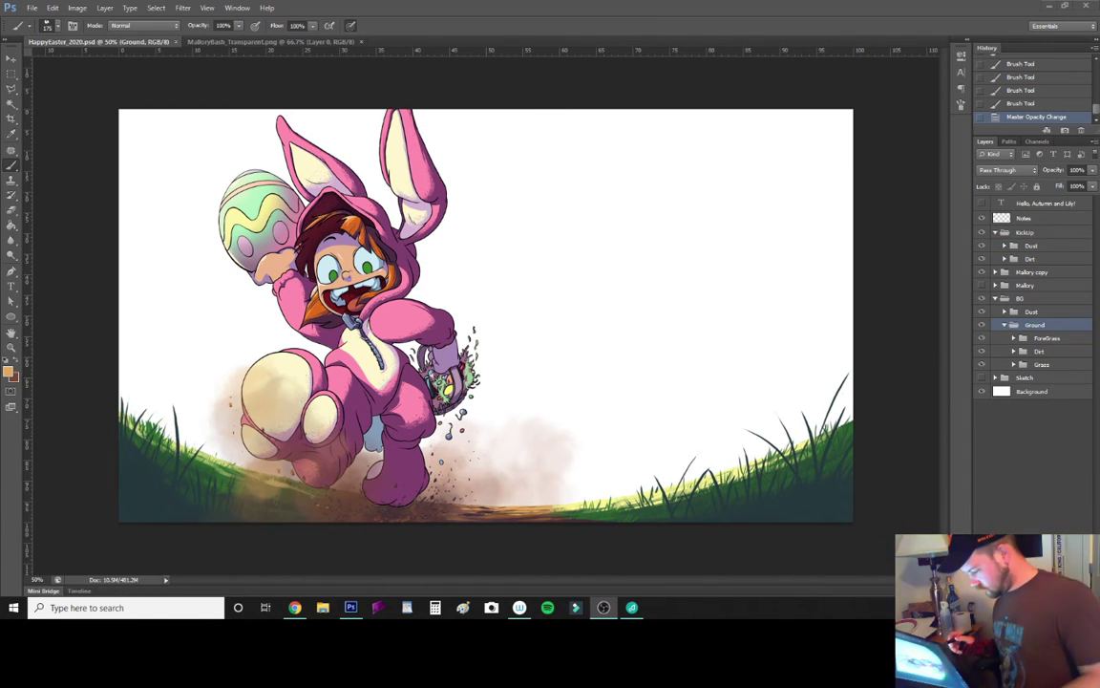
Step: Create a Sky group with new layers and sample colours for the blue gradient sky
{"action": "type", "text": "Sky"}
{"action": "key", "text": "ctrl+shift+alt+n"}
{"action": "key", "text": "i"}
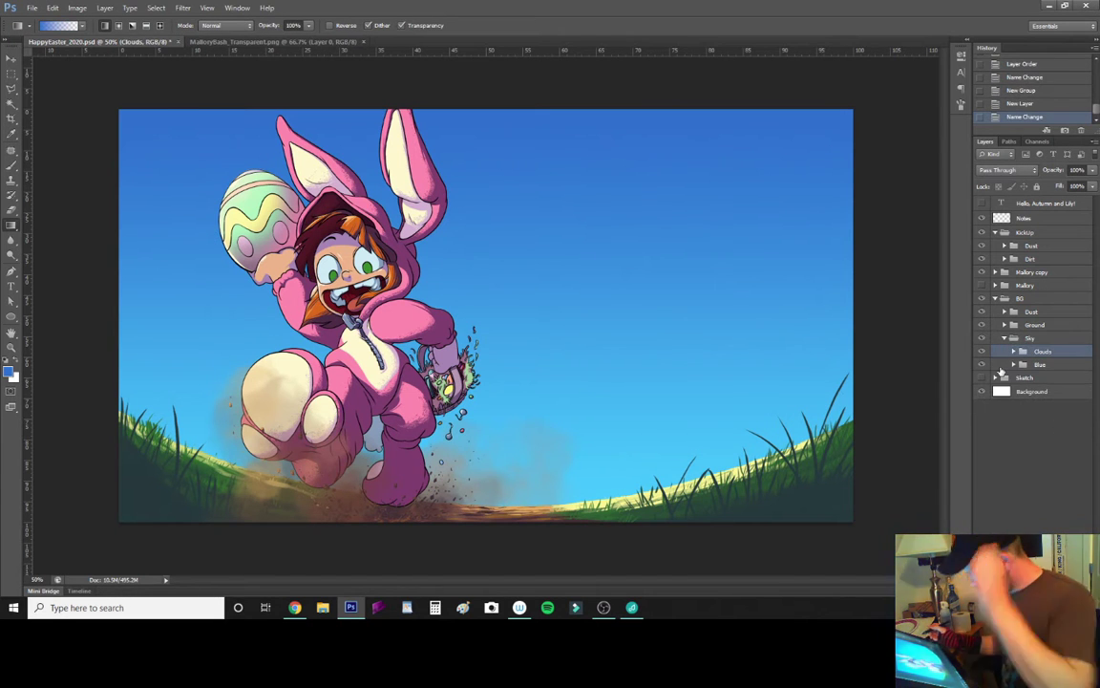
{"action": "left_click", "coordinate": [741, 463], "text": "ctrl"}
{"action": "key", "text": "ctrl+shift+alt+n"}
{"action": "key", "text": "i"}
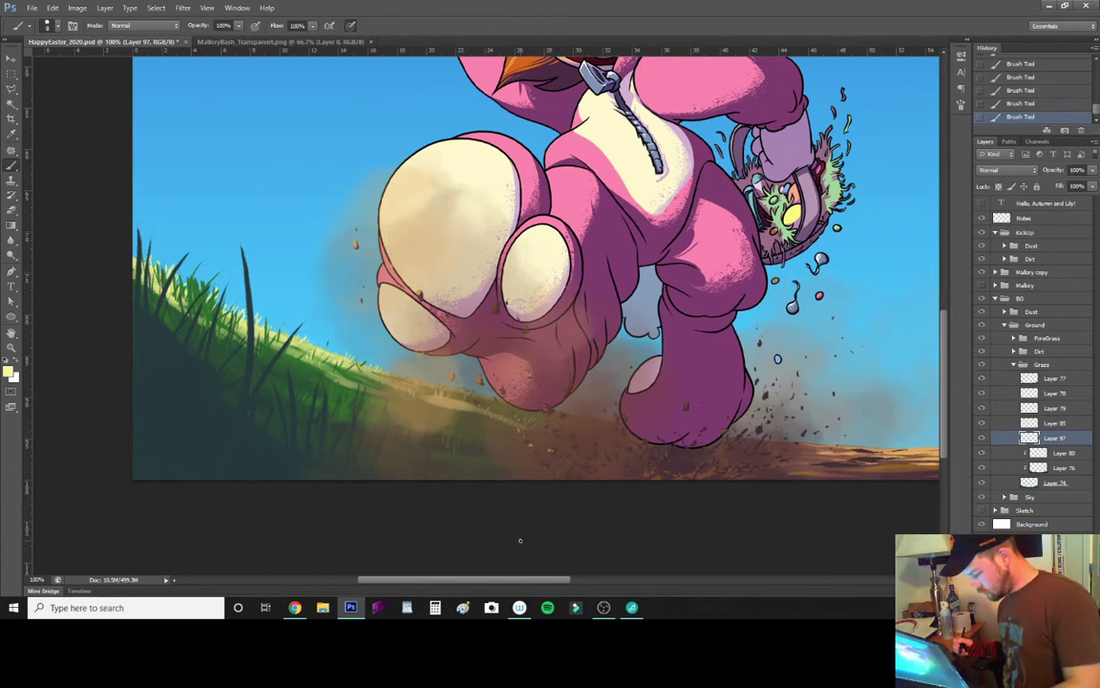
Step: Paint a dark treeline silhouette along the horizon on the DistantTrees layer
{"action": "type", "text": "ees"}
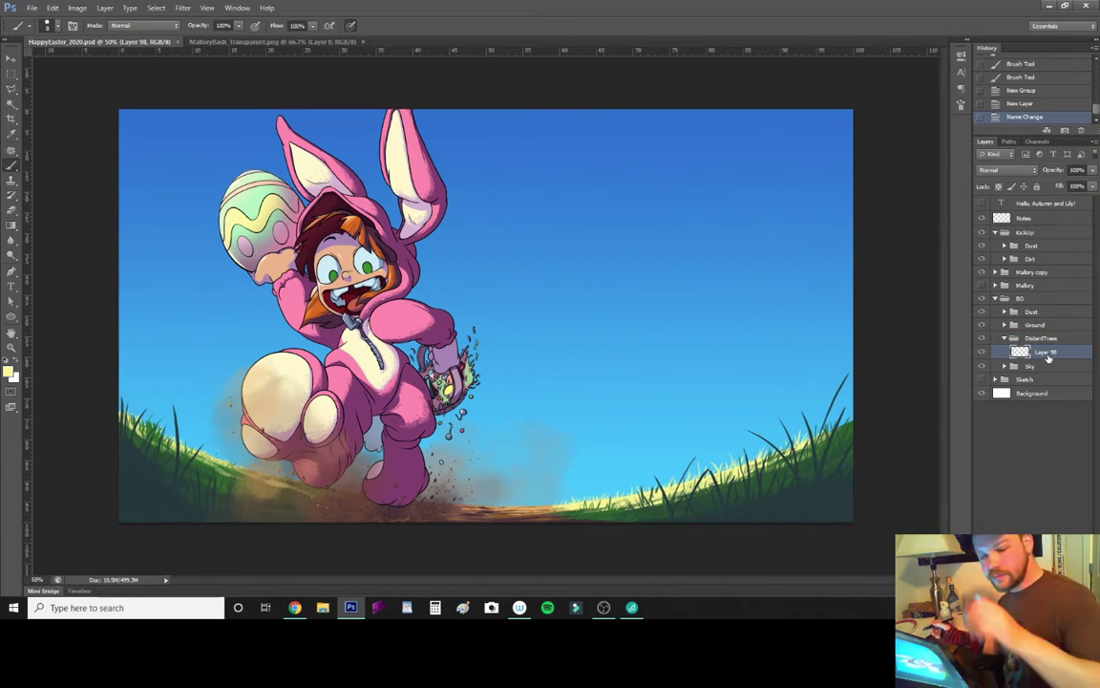
{"action": "left_click", "coordinate": [1048, 352]}
{"action": "key", "text": "i"}
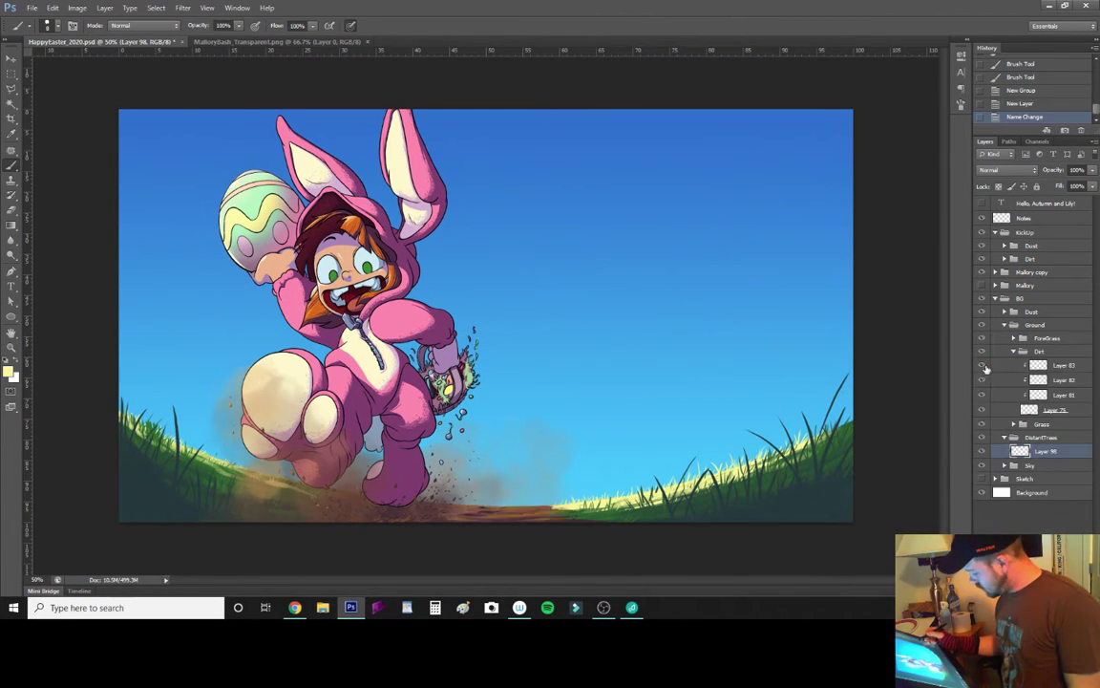
{"action": "key", "text": "b"}
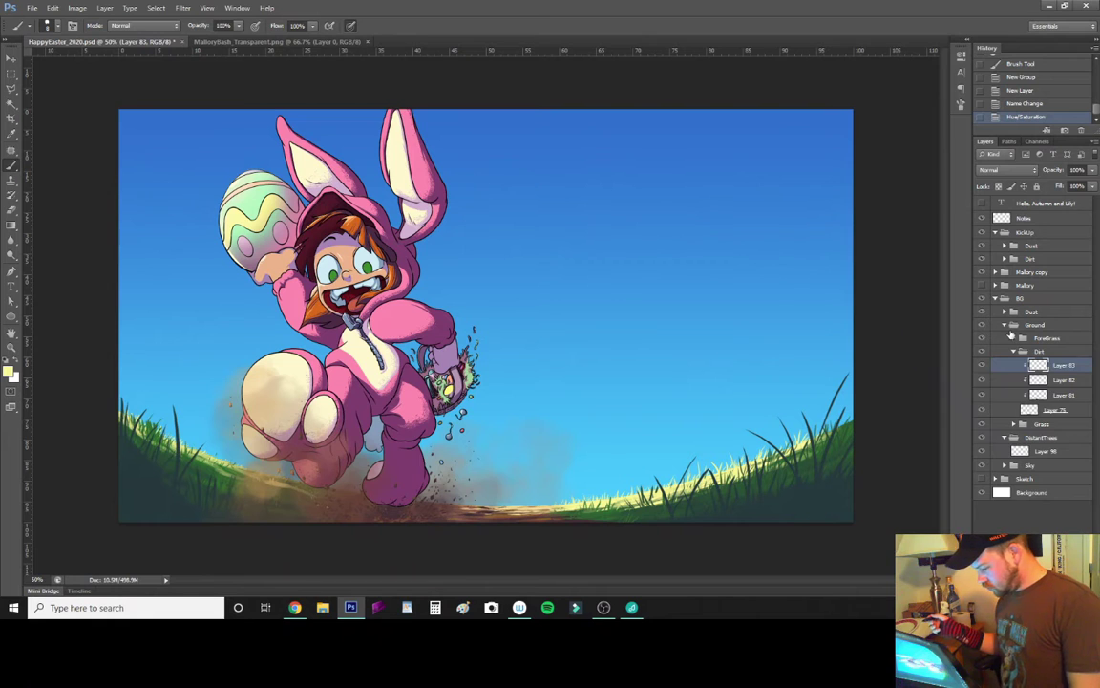
{"action": "left_click", "coordinate": [1004, 325]}
{"action": "left_click", "coordinate": [1045, 450]}
{"action": "mouse_move", "coordinate": [641, 482]}
{"action": "left_mouse_down"}
{"action": "mouse_move", "coordinate": [655, 470]}
{"action": "mouse_move", "coordinate": [610, 480]}
{"action": "left_mouse_up"}
{"action": "left_click_drag", "start_coordinate": [446, 447], "coordinate": [362, 470]}
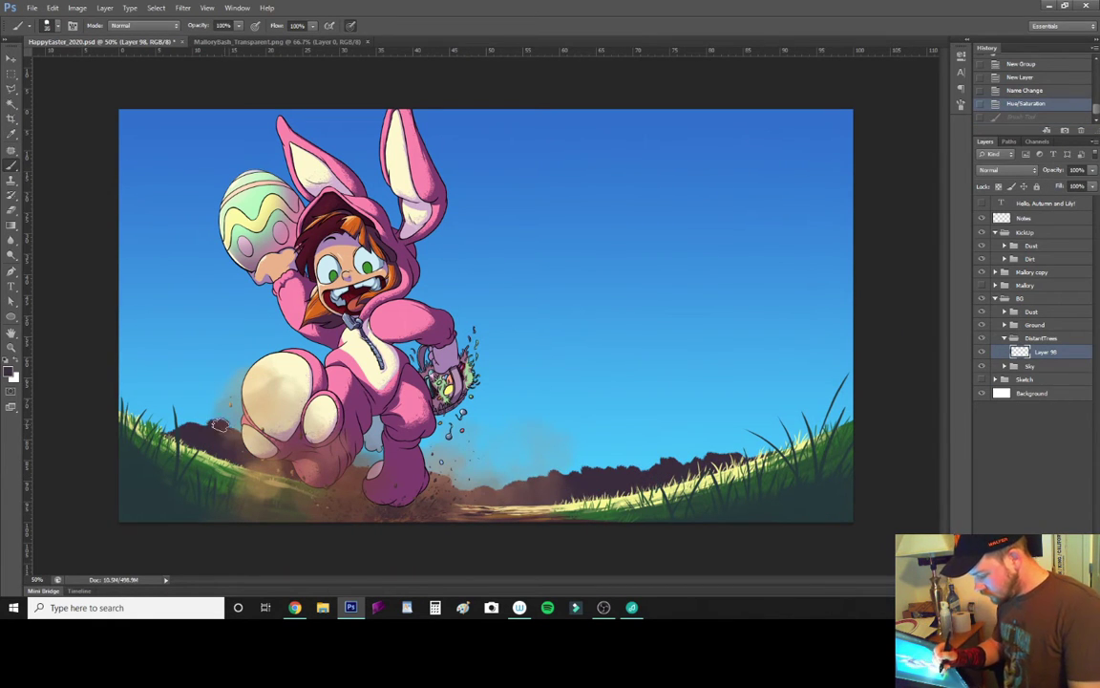
{"action": "left_click_drag", "start_coordinate": [219, 425], "coordinate": [171, 420]}
Step: On a new layer, paint green foliage strokes over the treeline and distant bushes, then adjust their colour
{"action": "key", "text": "ctrl+shift+alt+n"}
{"action": "left_click_drag", "start_coordinate": [660, 460], "coordinate": [688, 453]}
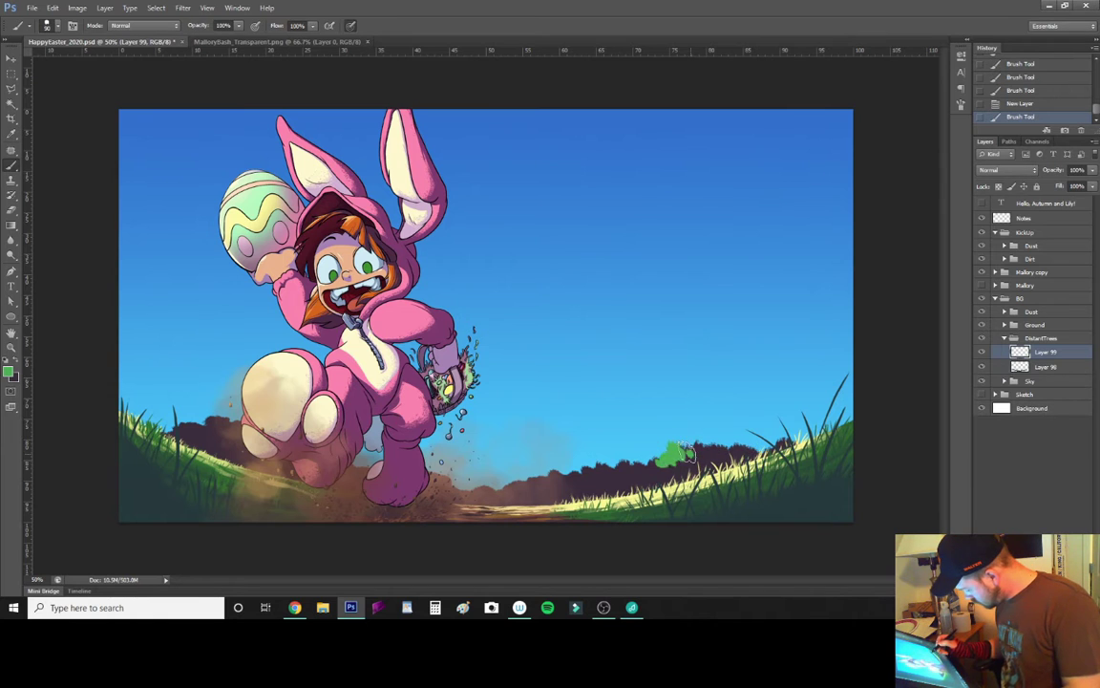
{"action": "scroll", "coordinate": [549, 491], "scroll_direction": "up", "scroll_amount": 2}
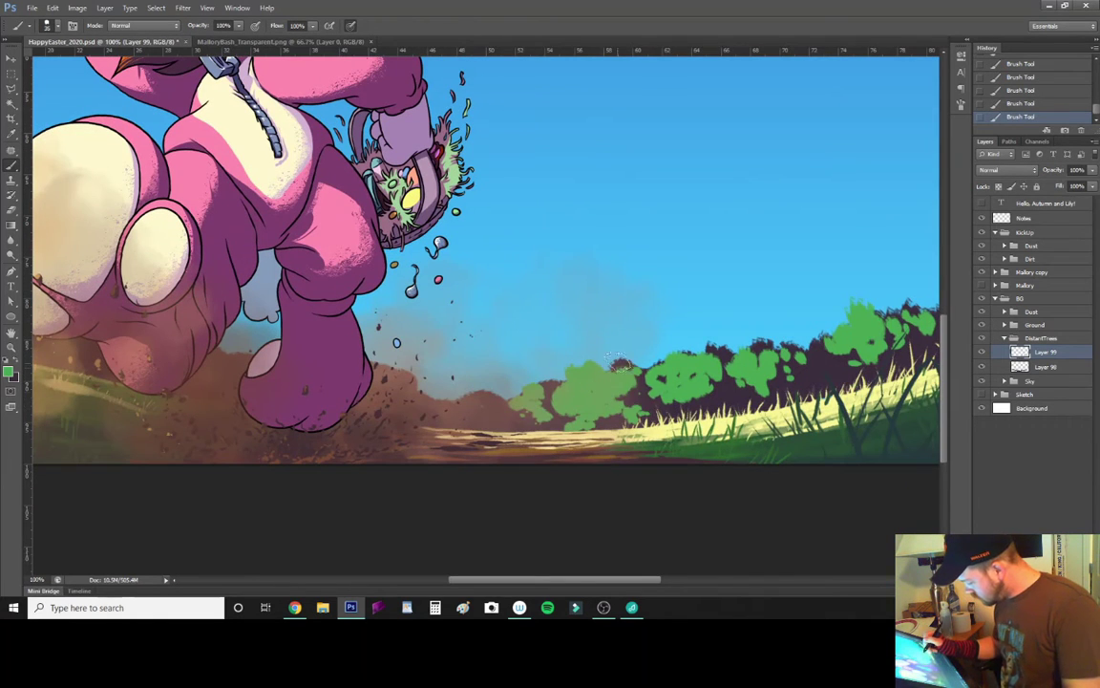
{"action": "scroll", "coordinate": [733, 355], "scroll_direction": "right", "scroll_amount": 5}
{"action": "scroll", "coordinate": [133, 265], "scroll_direction": "left", "scroll_amount": 10}
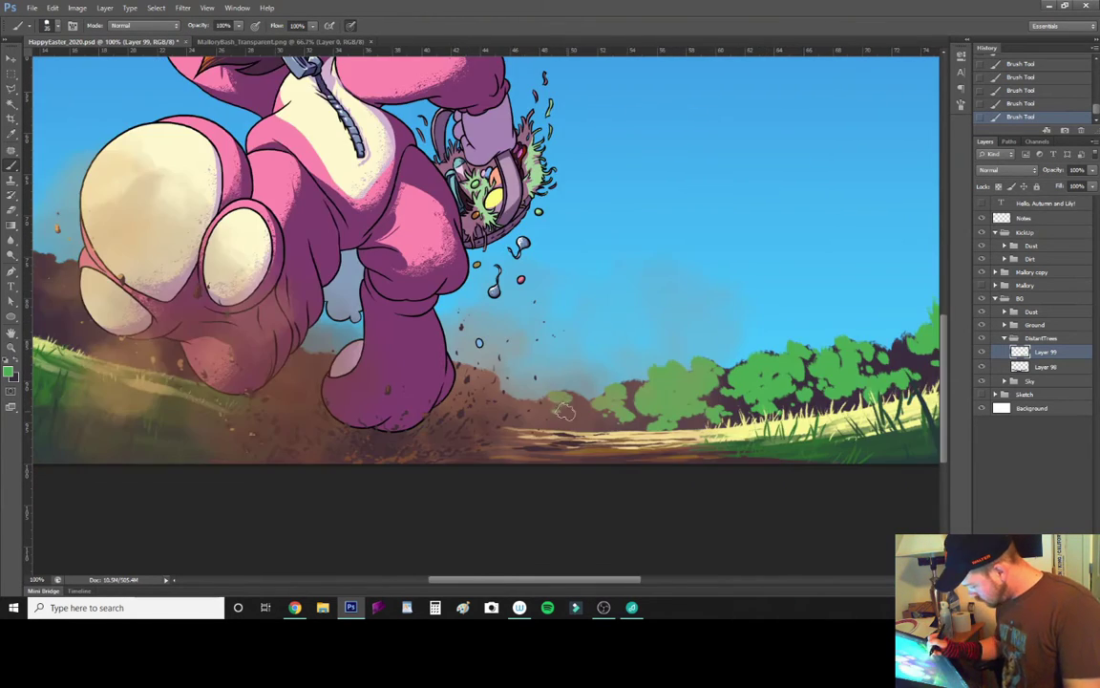
{"action": "scroll", "coordinate": [133, 266], "scroll_direction": "left", "scroll_amount": 8}
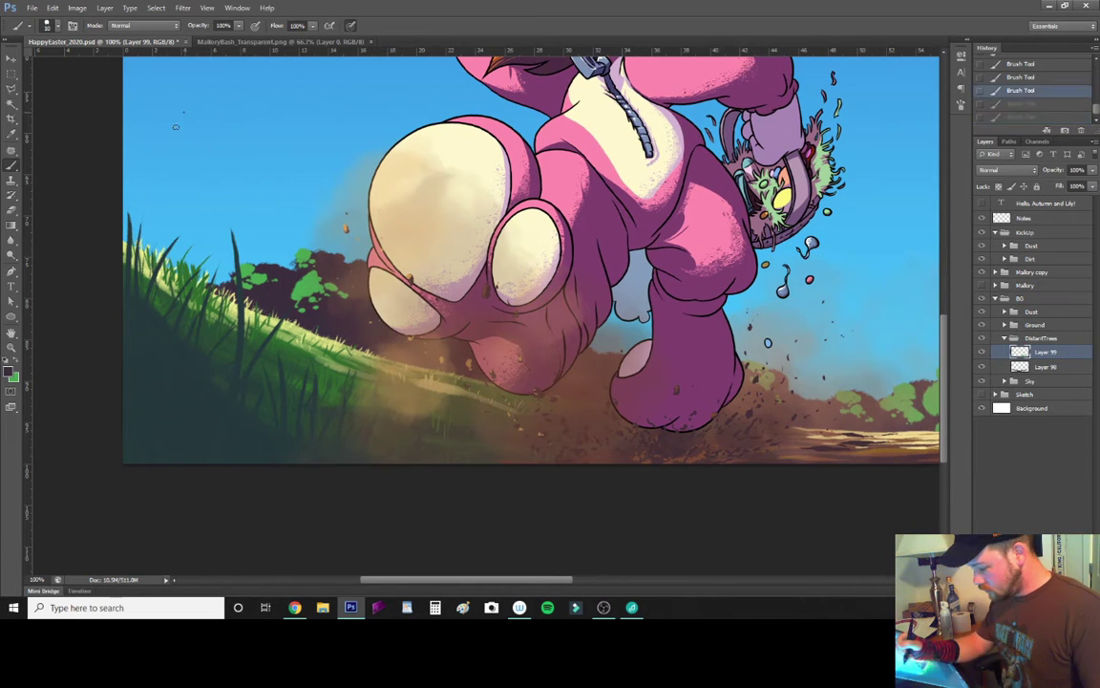
{"action": "left_click_drag", "start_coordinate": [267, 178], "coordinate": [468, 186]}
{"action": "left_click_drag", "start_coordinate": [306, 286], "coordinate": [336, 306]}
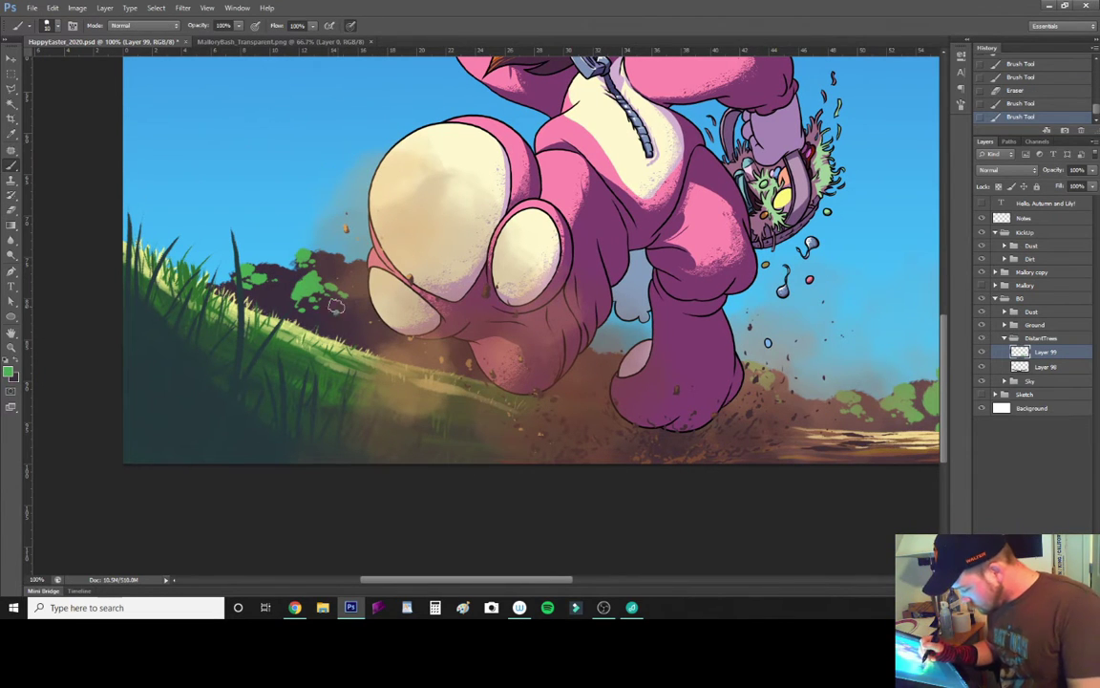
{"action": "scroll", "coordinate": [349, 262], "scroll_direction": "right", "scroll_amount": 10}
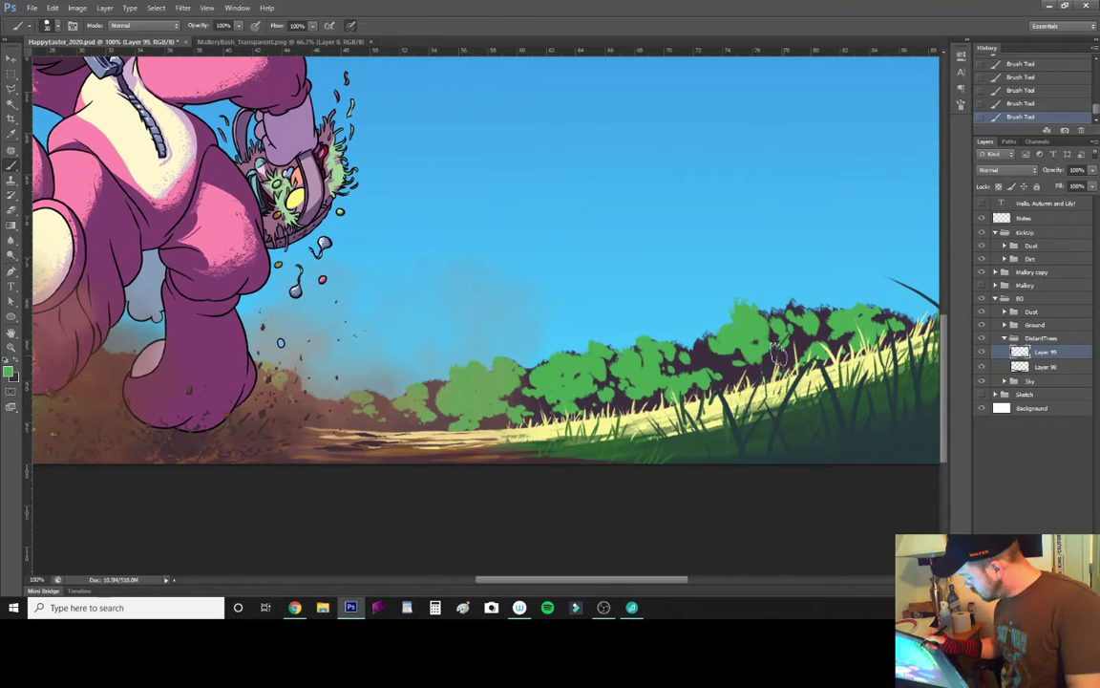
{"action": "key", "text": "ctrl+minus"}
{"action": "key", "text": "ctrl+minus"}
{"action": "key", "text": "ctrl+u"}
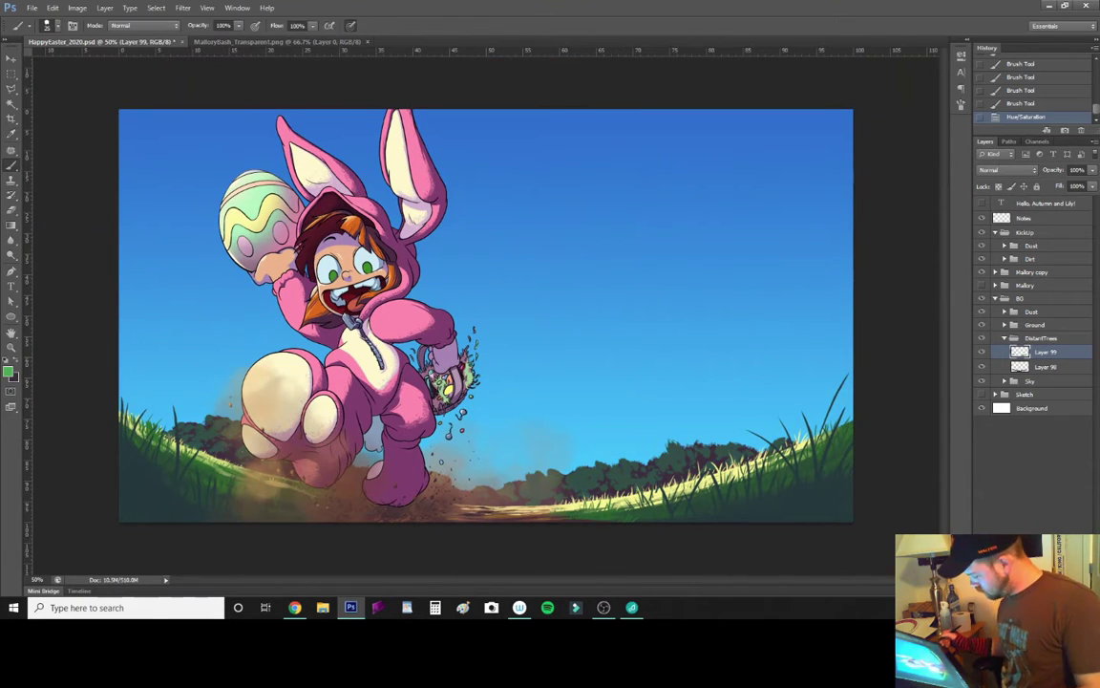
Step: On another new layer, dot green leaf blobs across the right-side bushes, then zoom out
{"action": "key", "text": "ctrl+shift+alt+n"}
{"action": "key", "text": "ctrl+plus"}
{"action": "left_click_drag", "start_coordinate": [666, 399], "coordinate": [681, 418]}
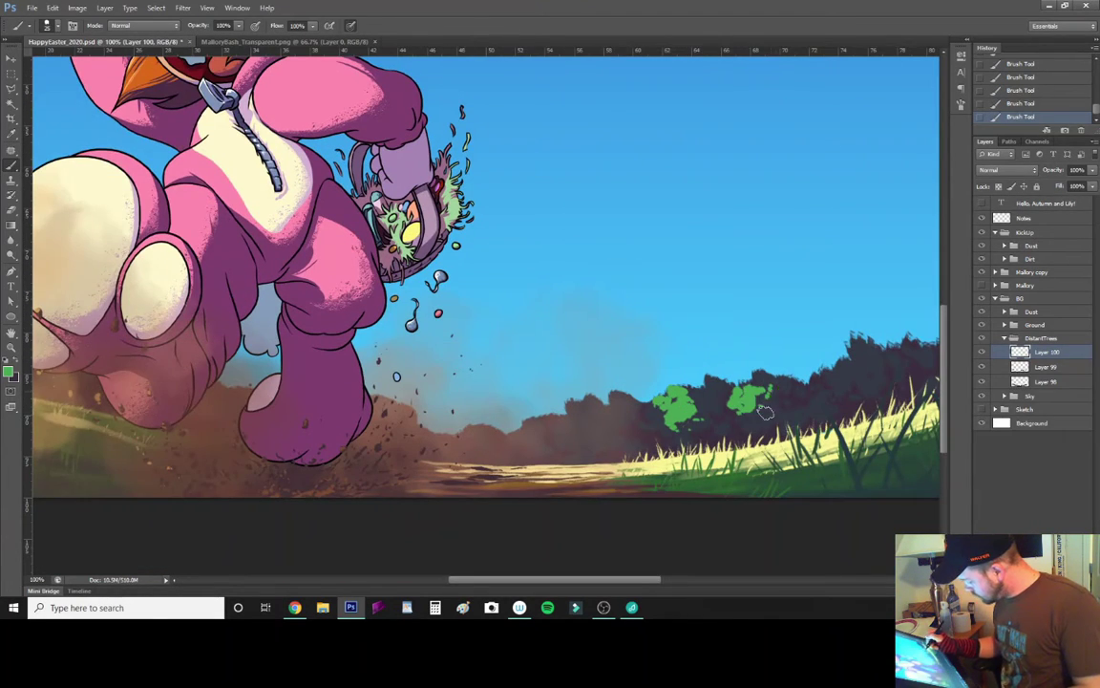
{"action": "scroll", "coordinate": [764, 411], "scroll_direction": "right", "scroll_amount": 5}
{"action": "left_click_drag", "start_coordinate": [626, 373], "coordinate": [648, 365]}
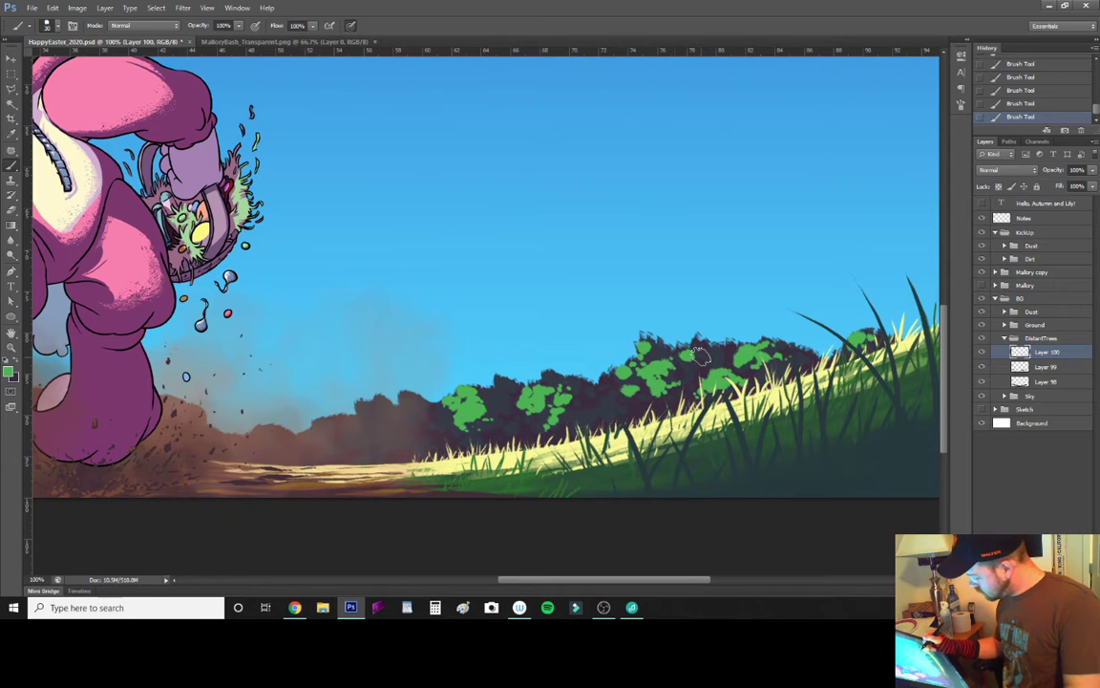
{"action": "scroll", "coordinate": [700, 355], "scroll_direction": "left", "scroll_amount": 4}
{"action": "left_click_drag", "start_coordinate": [554, 406], "coordinate": [528, 420]}
{"action": "left_click_drag", "start_coordinate": [677, 496], "coordinate": [744, 496]}
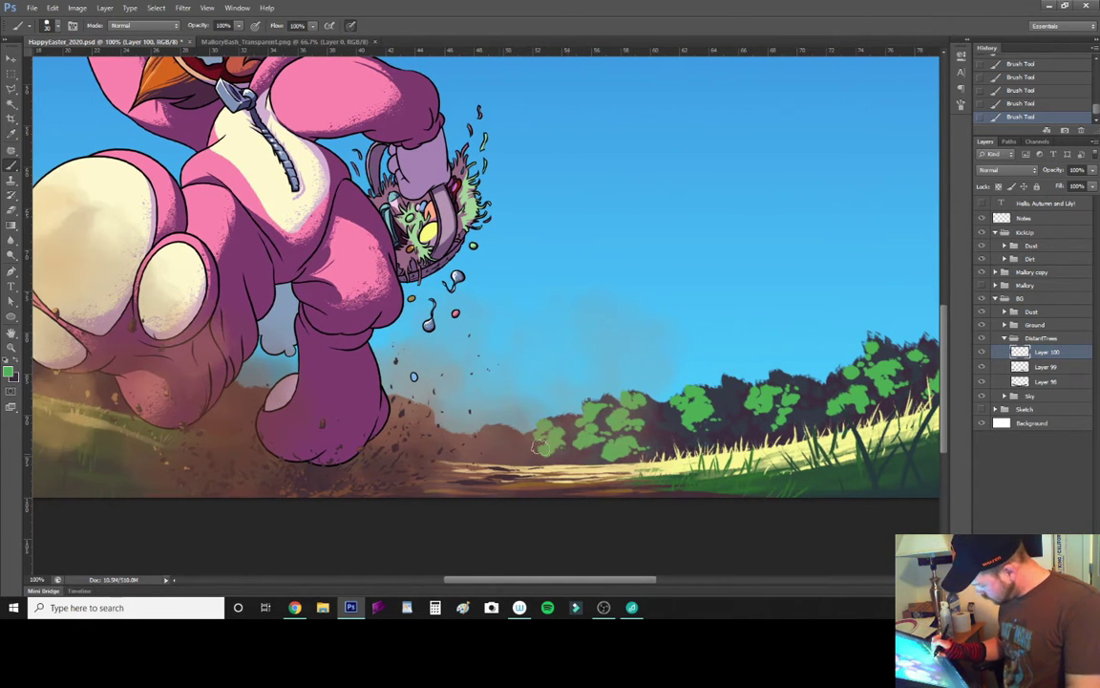
{"action": "scroll", "coordinate": [745, 413], "scroll_direction": "left", "scroll_amount": 3}
{"action": "scroll", "coordinate": [291, 306], "scroll_direction": "left", "scroll_amount": 7}
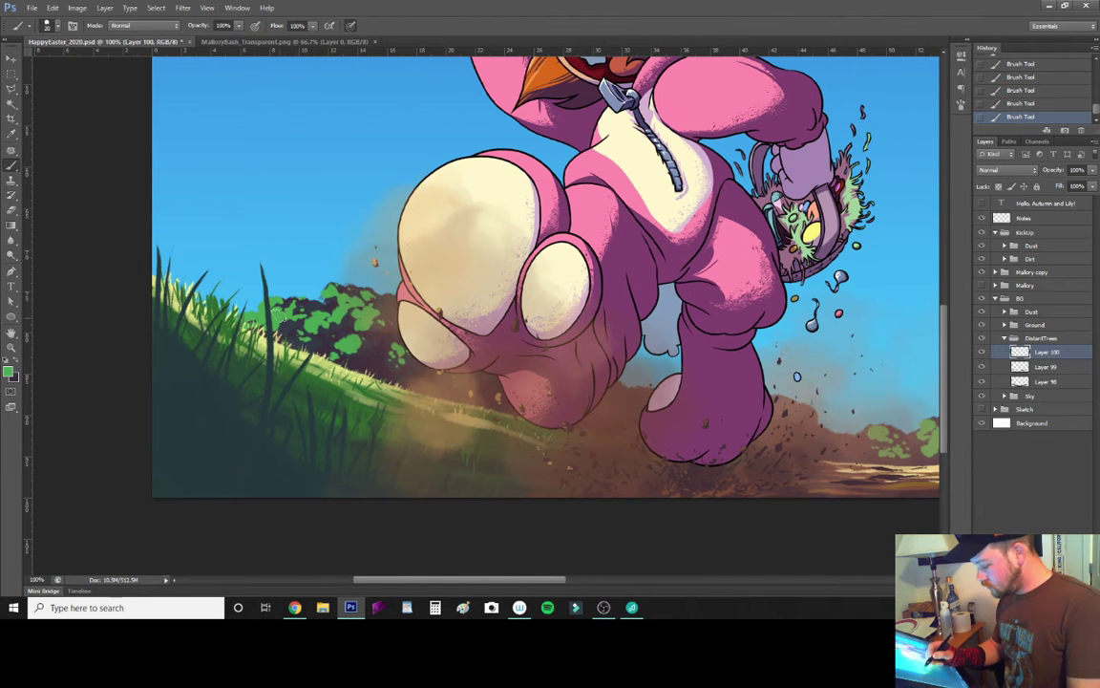
{"action": "key", "text": "ctrl+minus"}
{"action": "key", "text": "ctrl+minus"}
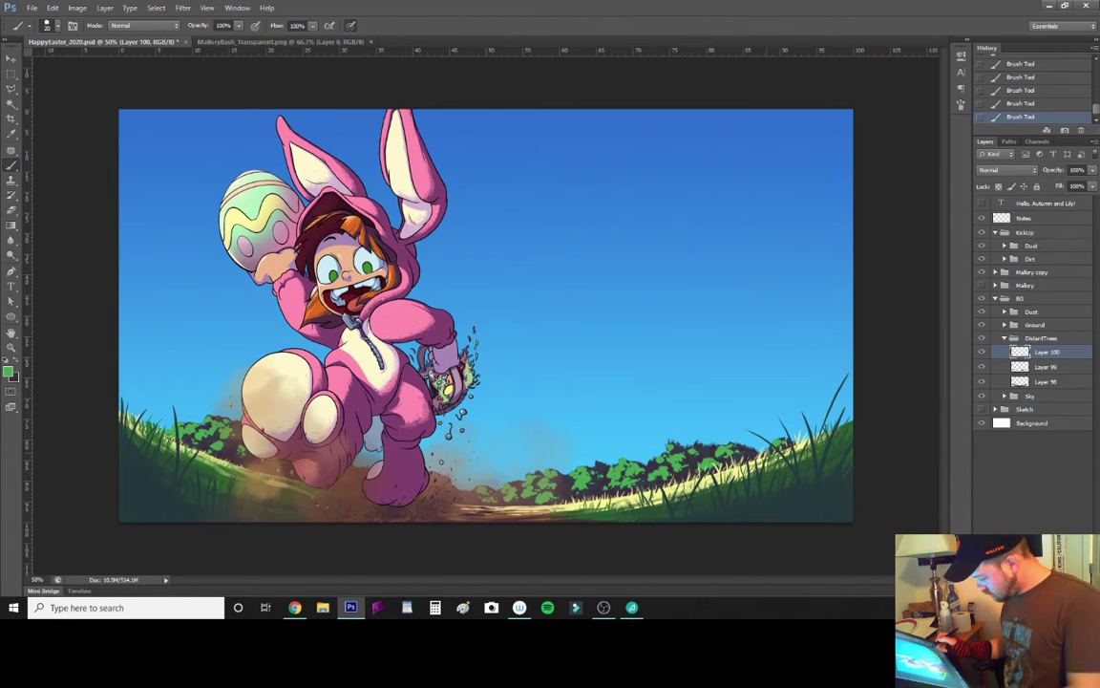
Step: In a new group, paint the dark tree canopy at upper right out to the image edge
{"action": "left_click", "coordinate": [1041, 338]}
{"action": "key", "text": "ctrl+g"}
{"action": "key", "text": "ctrl+shift+alt+n"}
{"action": "left_click_drag", "start_coordinate": [707, 134], "coordinate": [735, 143]}
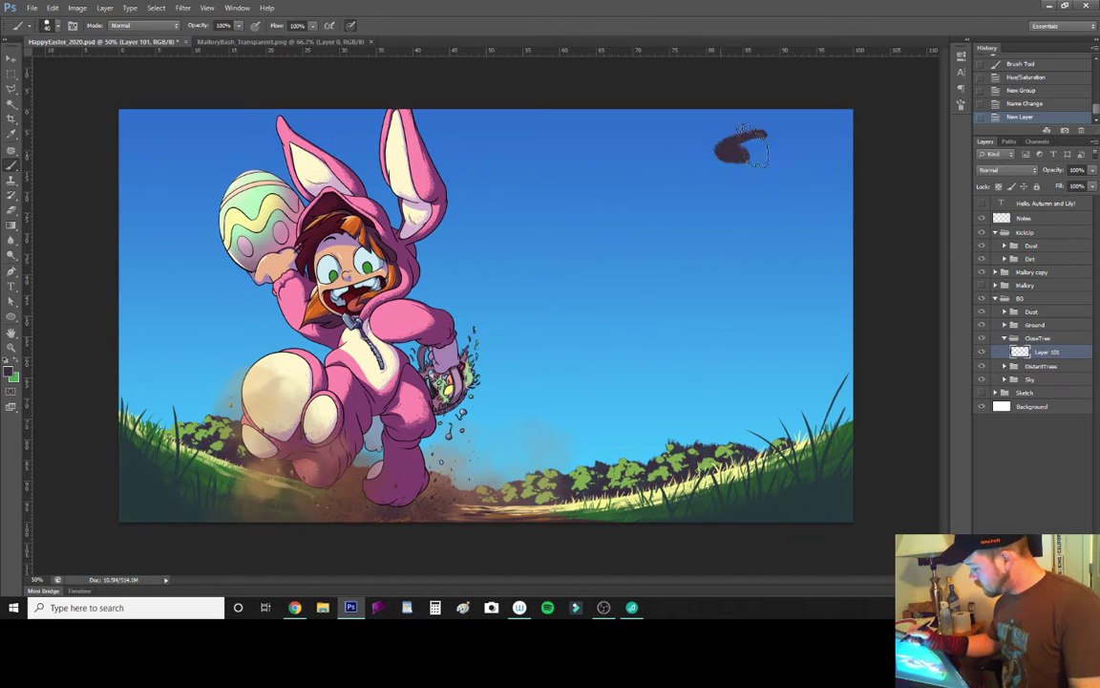
{"action": "left_click_drag", "start_coordinate": [669, 119], "coordinate": [764, 229]}
{"action": "left_click_drag", "start_coordinate": [616, 191], "coordinate": [764, 310]}
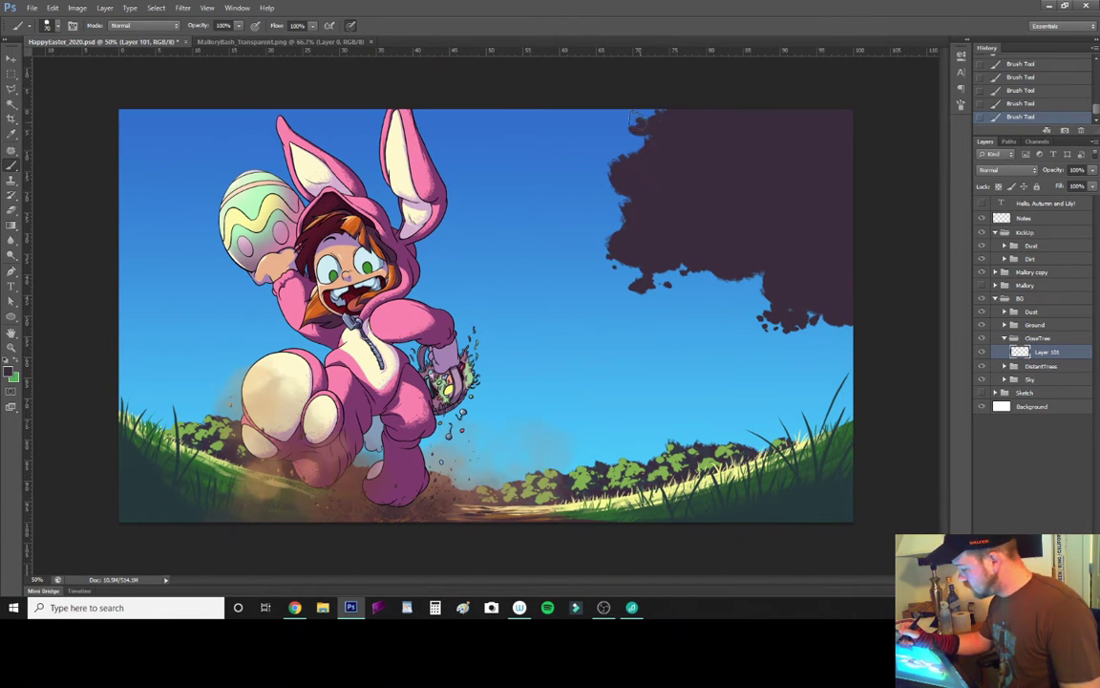
Step: Add a new layer inside its own group named 'Trunk'
{"action": "key", "text": "ctrl+shift+alt+n"}
{"action": "key", "text": "ctrl+g"}
{"action": "double_click", "coordinate": [1041, 352]}
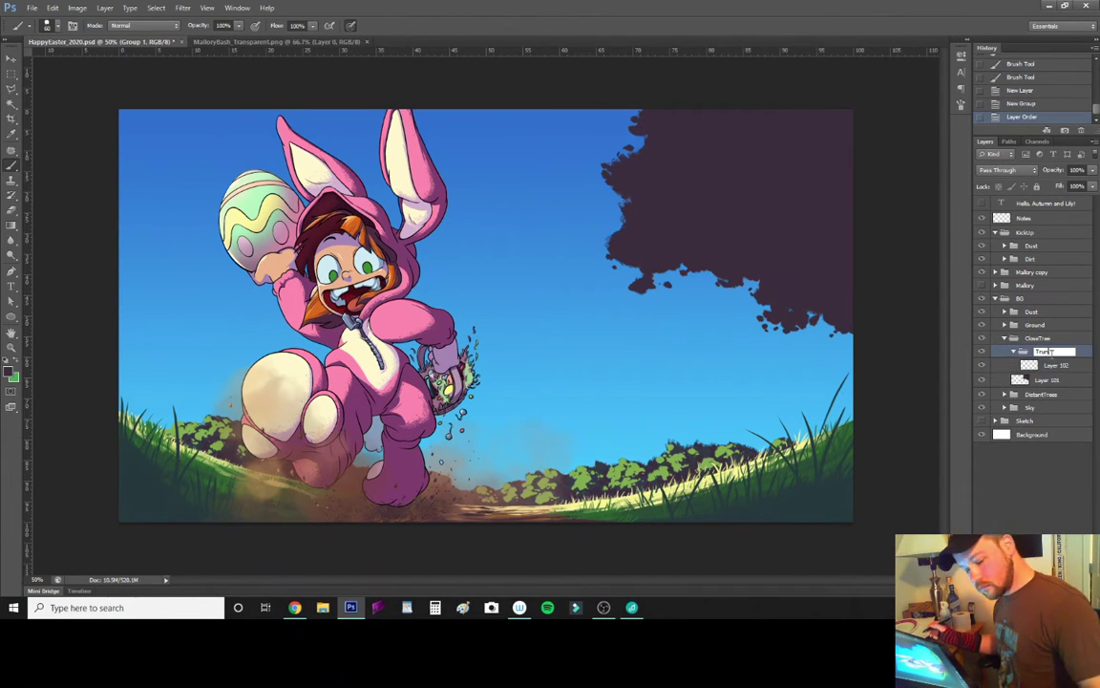
{"action": "type", "text": "Trunk"}
{"action": "key", "text": "Return"}
Step: Paint the dark trunk with a branch into the canopy and a flared base, trimming its edge
{"action": "scroll", "coordinate": [602, 219], "scroll_direction": "up", "scroll_amount": 1}
{"action": "mouse_move", "coordinate": [626, 219]}
{"action": "left_mouse_down"}
{"action": "mouse_move", "coordinate": [635, 420]}
{"action": "mouse_move", "coordinate": [649, 115]}
{"action": "left_mouse_up"}
{"action": "left_click_drag", "start_coordinate": [482, 167], "coordinate": [612, 218]}
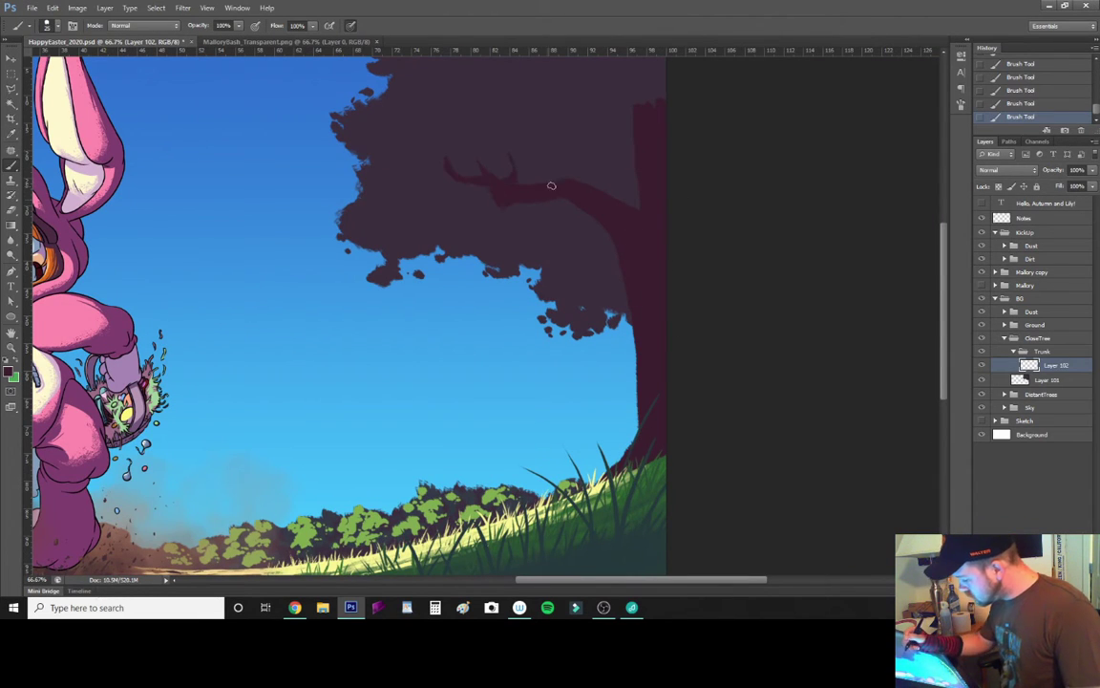
{"action": "left_click_drag", "start_coordinate": [630, 334], "coordinate": [594, 482]}
{"action": "scroll", "coordinate": [722, 265], "scroll_direction": "up", "scroll_amount": 2}
{"action": "key", "text": "e"}
{"action": "left_click_drag", "start_coordinate": [635, 214], "coordinate": [649, 306]}
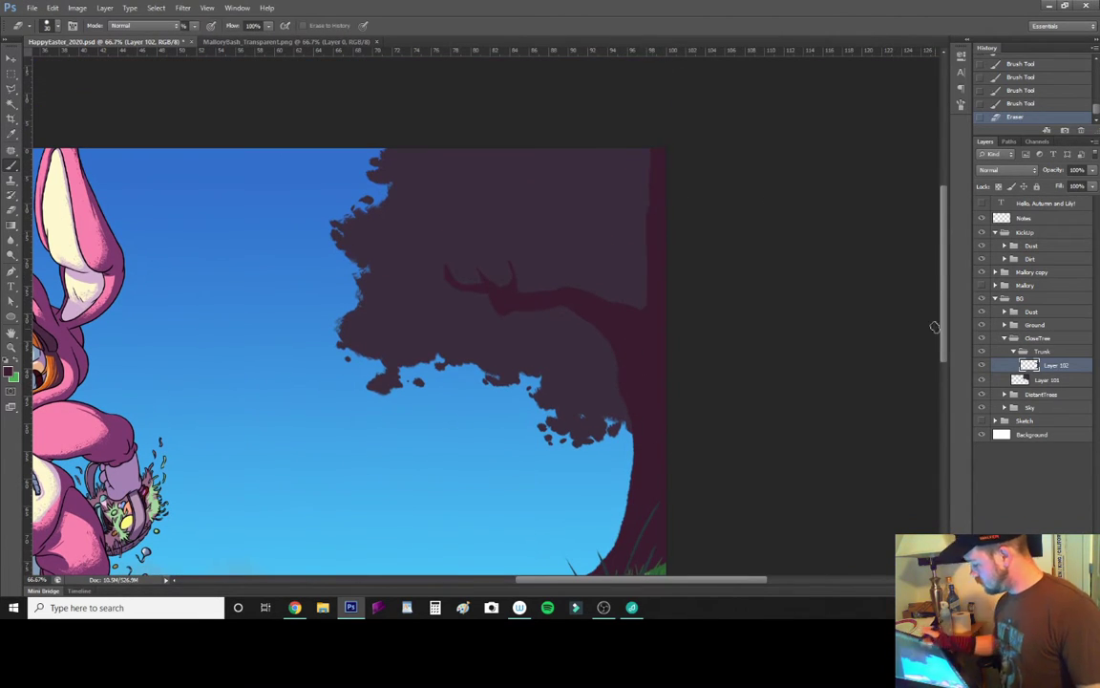
{"action": "scroll", "coordinate": [934, 327], "scroll_direction": "down", "scroll_amount": 1}
Step: Create a 'BackLeaves' group and paint dark teal leaf masses plus falling leaves below the canopy
{"action": "key", "text": "ctrl+g"}
{"action": "double_click", "coordinate": [1048, 407]}
{"action": "type", "text": "BackLeaves"}
{"action": "key", "text": "Return"}
{"action": "key", "text": "i"}
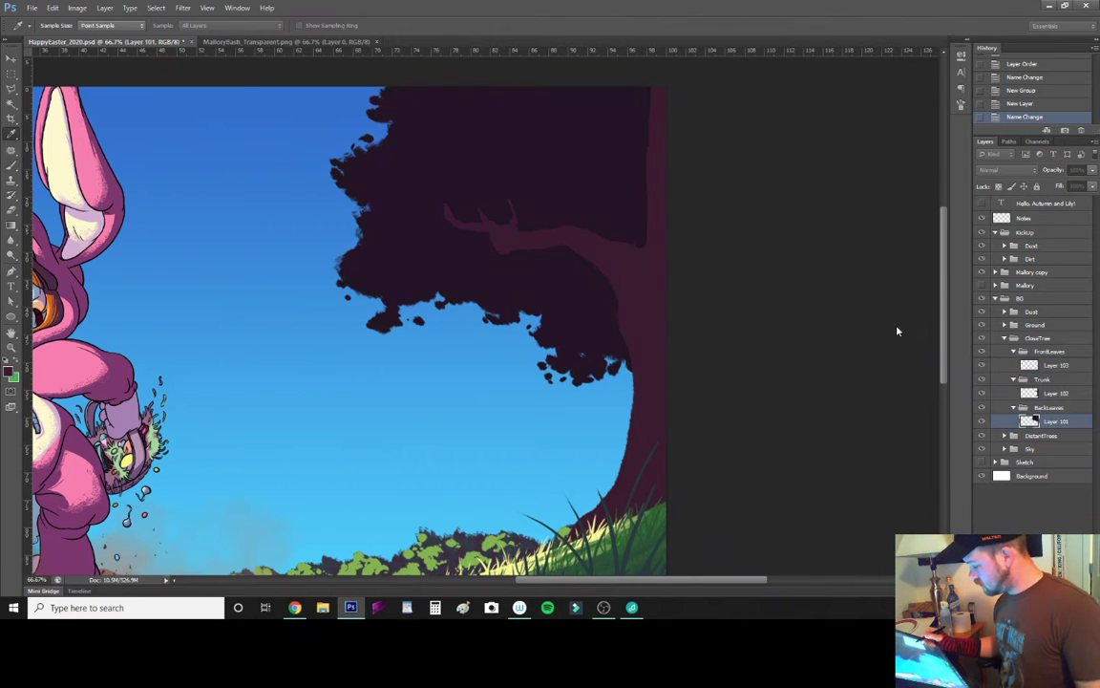
{"action": "left_click", "coordinate": [1056, 365]}
{"action": "key", "text": "b"}
{"action": "mouse_move", "coordinate": [511, 205]}
{"action": "left_mouse_down"}
{"action": "mouse_move", "coordinate": [405, 99]}
{"action": "mouse_move", "coordinate": [381, 245]}
{"action": "mouse_move", "coordinate": [368, 86]}
{"action": "mouse_move", "coordinate": [303, 219]}
{"action": "mouse_move", "coordinate": [651, 199]}
{"action": "left_mouse_up"}
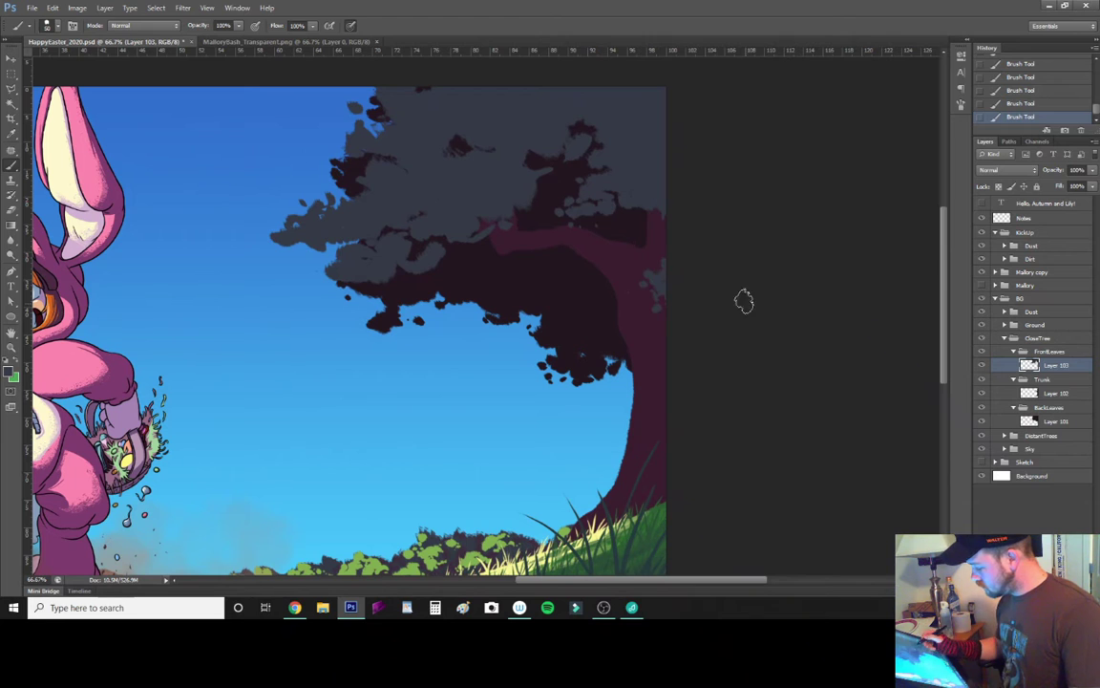
{"action": "key", "text": "ctrl+alt+z"}
{"action": "key", "text": "ctrl+alt+z"}
{"action": "key", "text": "ctrl+alt+z"}
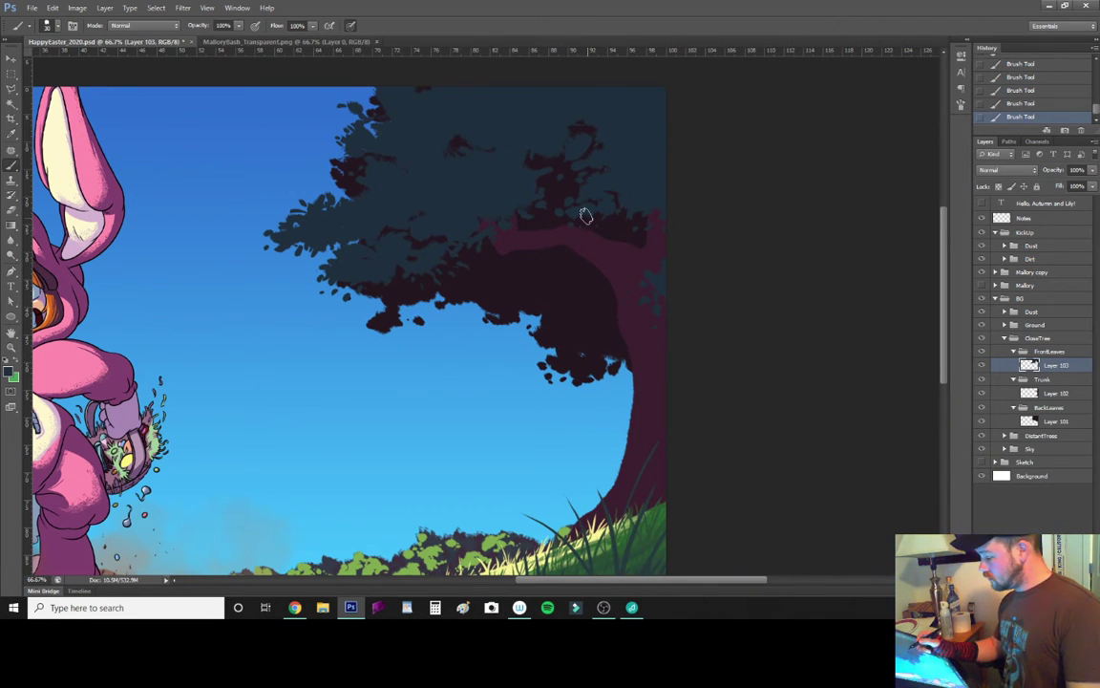
{"action": "left_click_drag", "start_coordinate": [348, 305], "coordinate": [427, 296]}
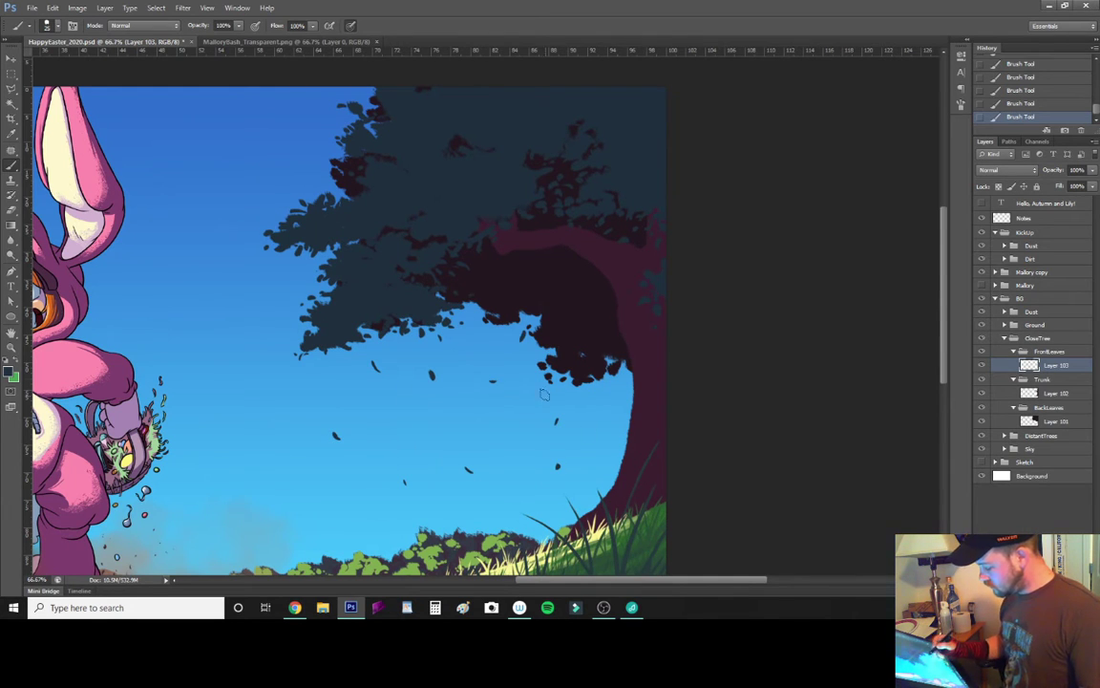
Step: On a new layer, paint bright green leaf highlights across the canopy top and sides, then zoom out
{"action": "key", "text": "ctrl+shift+alt+n"}
{"action": "left_click_drag", "start_coordinate": [363, 196], "coordinate": [272, 250]}
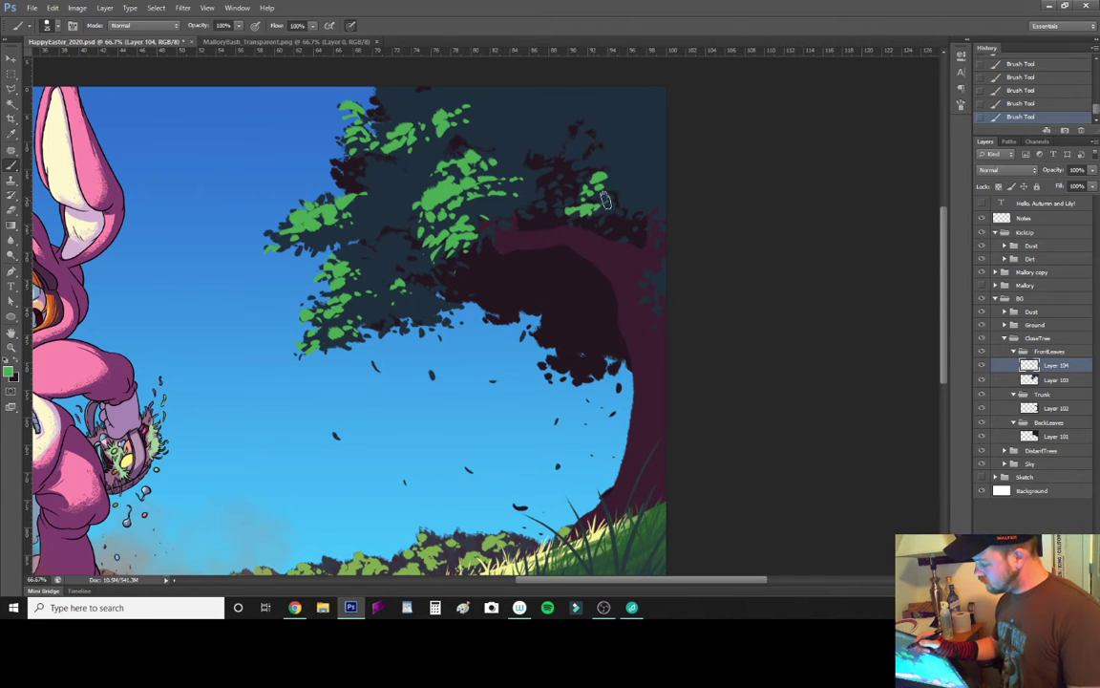
{"action": "left_click_drag", "start_coordinate": [615, 92], "coordinate": [583, 124]}
{"action": "left_click_drag", "start_coordinate": [382, 96], "coordinate": [535, 101]}
{"action": "left_click_drag", "start_coordinate": [315, 215], "coordinate": [377, 196]}
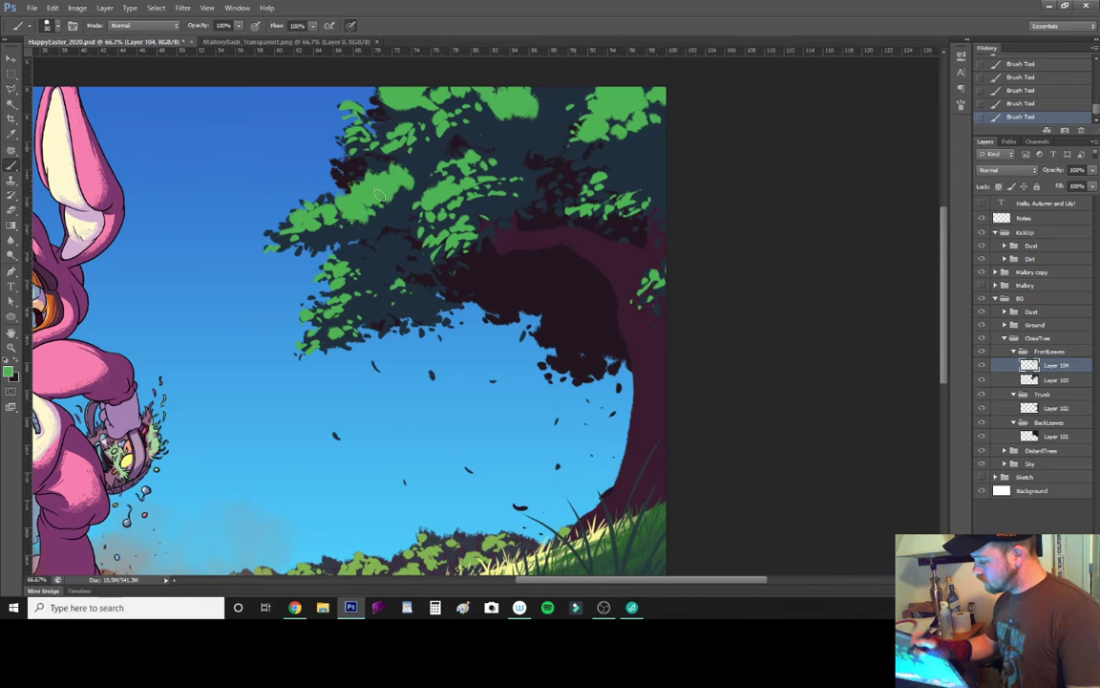
{"action": "left_click_drag", "start_coordinate": [655, 161], "coordinate": [634, 181]}
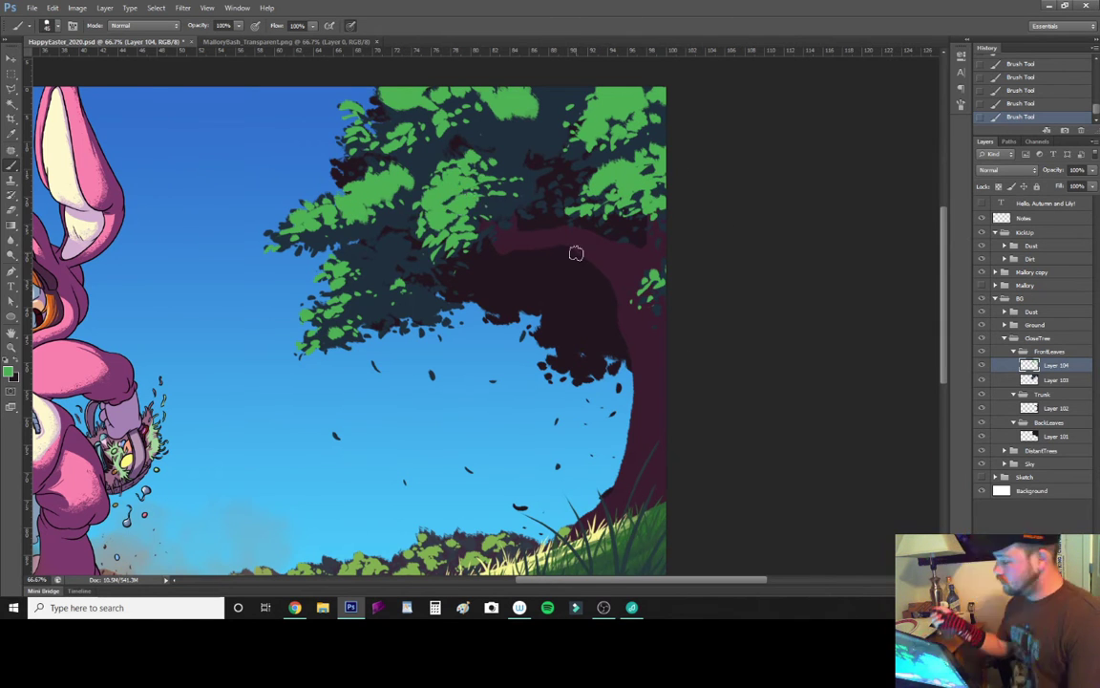
{"action": "key", "text": "ctrl+minus"}
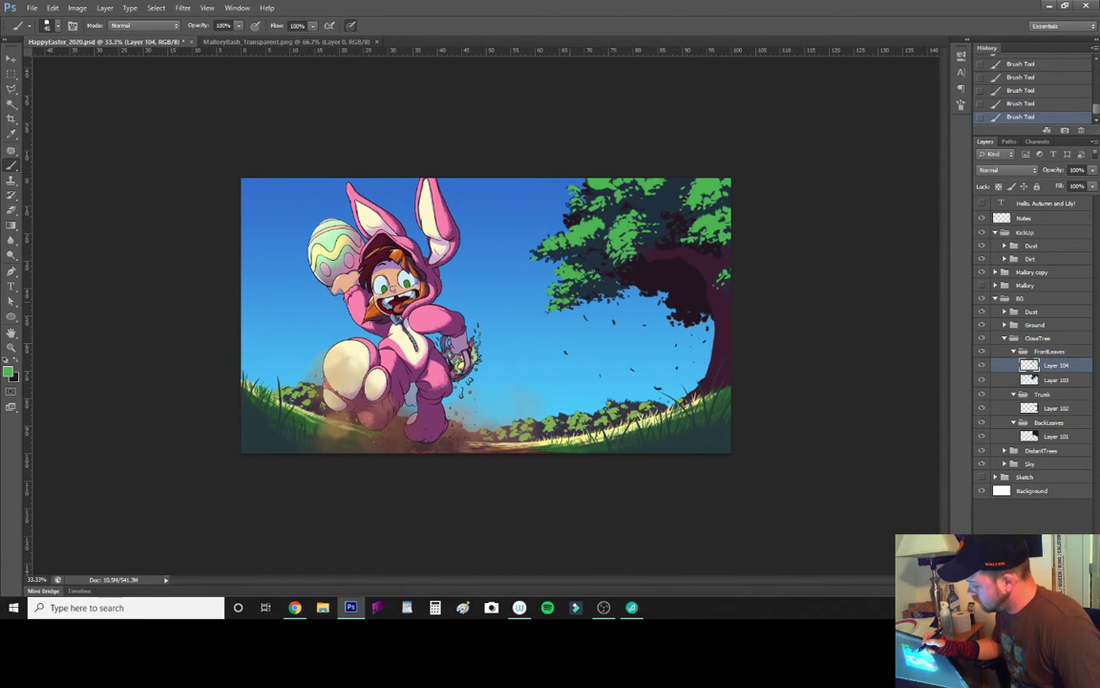
Step: On a new layer clipped to the trunk, paint an orange highlight along its right edge
{"action": "key", "text": "ctrl+plus"}
{"action": "key", "text": "ctrl+shift+alt+n"}
{"action": "key", "text": "ctrl+alt+g"}
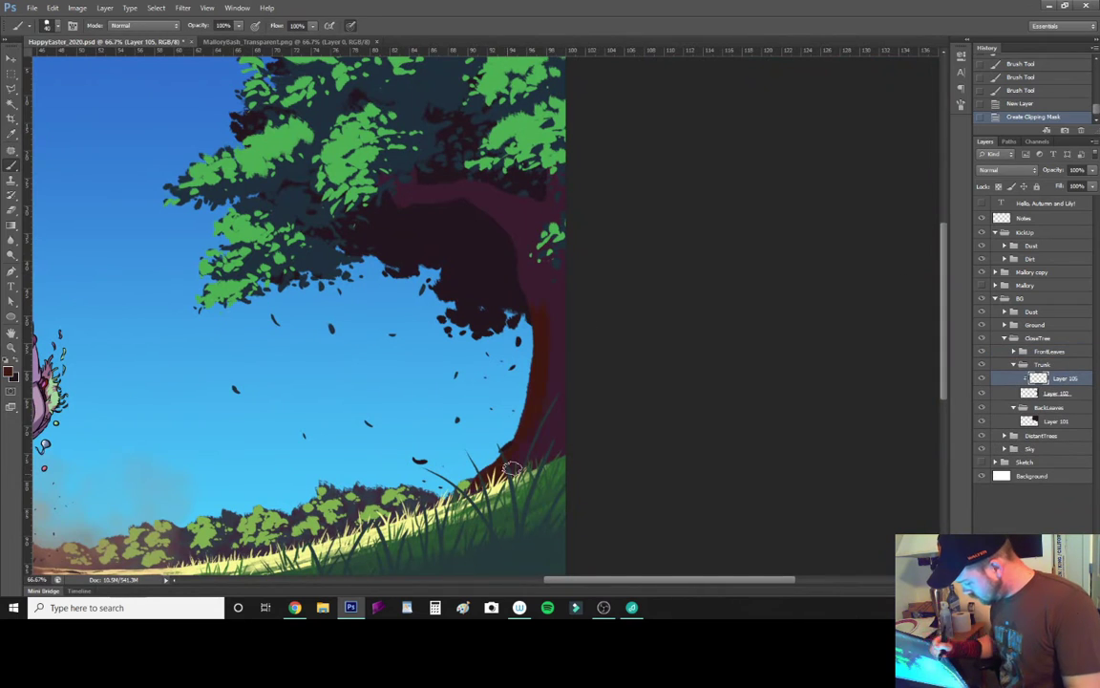
{"action": "mouse_move", "coordinate": [530, 468]}
{"action": "left_mouse_down"}
{"action": "mouse_move", "coordinate": [527, 258]}
{"action": "mouse_move", "coordinate": [501, 401]}
{"action": "left_mouse_up"}
{"action": "key", "text": "e"}
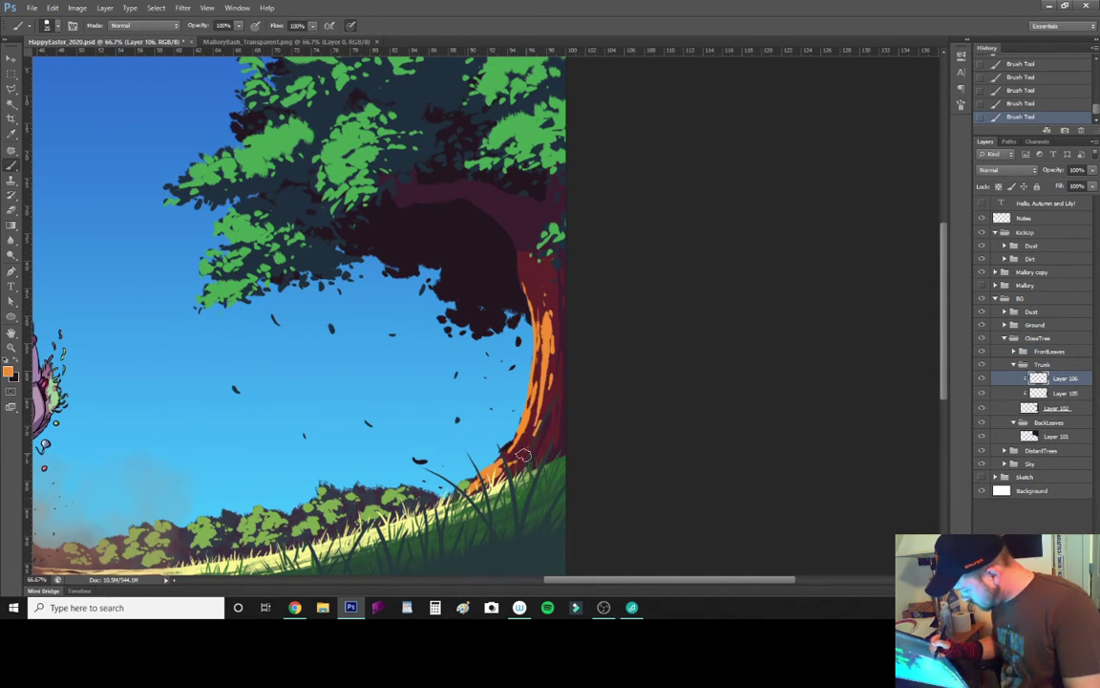
Step: Darken the upper trunk on a clipped shading layer set to Hard Light at 49% opacity, then zoom out
{"action": "key", "text": "alt+bracketleft"}
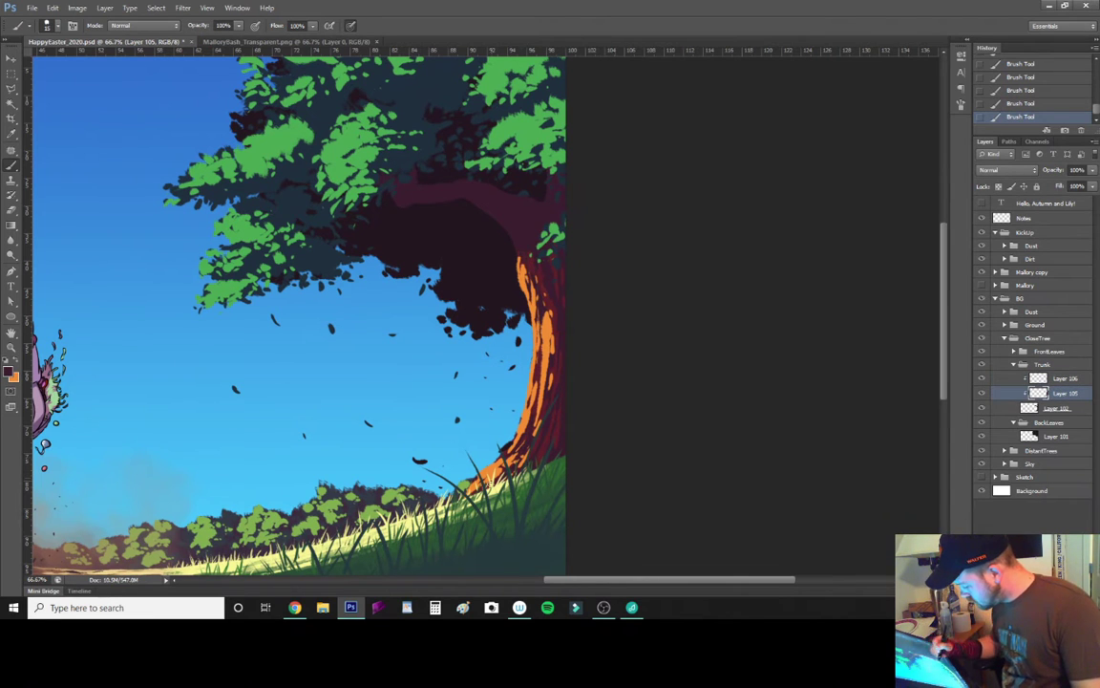
{"action": "key", "text": "alt+bracketright"}
{"action": "key", "text": "ctrl+shift+alt+n"}
{"action": "key", "text": "ctrl+alt+g"}
{"action": "mouse_move", "coordinate": [401, 182]}
{"action": "left_mouse_down"}
{"action": "mouse_move", "coordinate": [535, 238]}
{"action": "mouse_move", "coordinate": [552, 277]}
{"action": "mouse_move", "coordinate": [487, 277]}
{"action": "left_mouse_up"}
{"action": "key", "text": "shift+plus"}
{"action": "key", "text": "shift+plus"}
{"action": "key", "text": "shift+plus"}
{"action": "key", "text": "4"}
{"action": "key", "text": "9"}
{"action": "key", "text": "ctrl+minus"}
{"action": "key", "text": "ctrl+minus"}
{"action": "key", "text": "alt+bracketleft"}
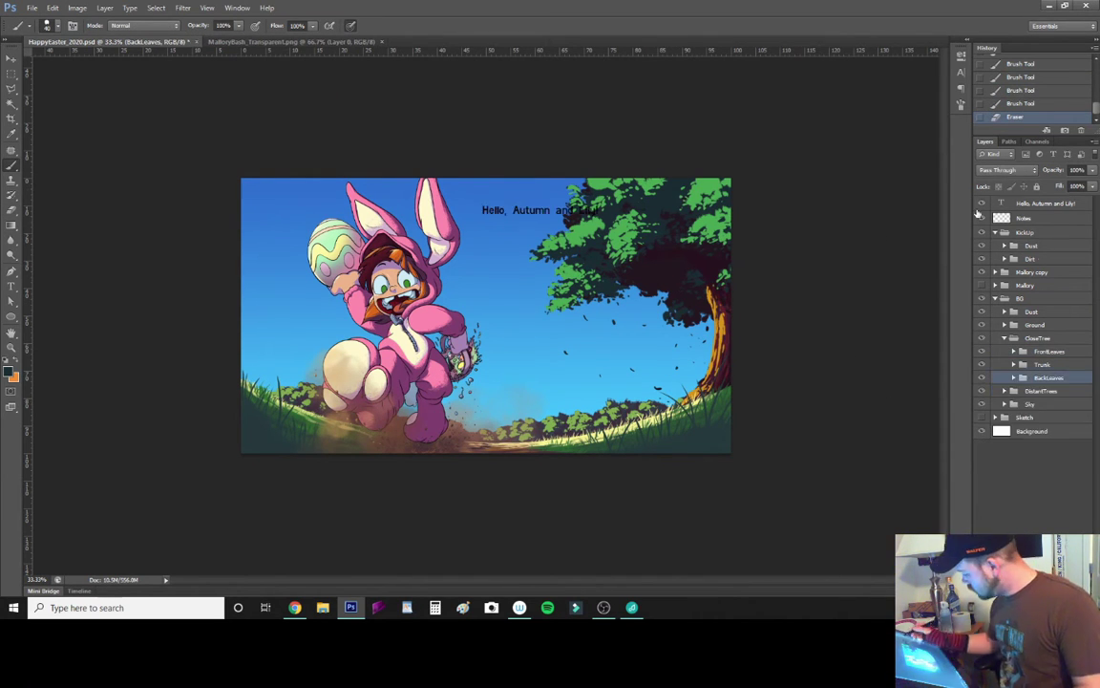
Step: Write the note 'Almost there! Just mountains and titling! Gonna grab a drink.' and hide its layer
{"action": "type", "text": "Almost t"}
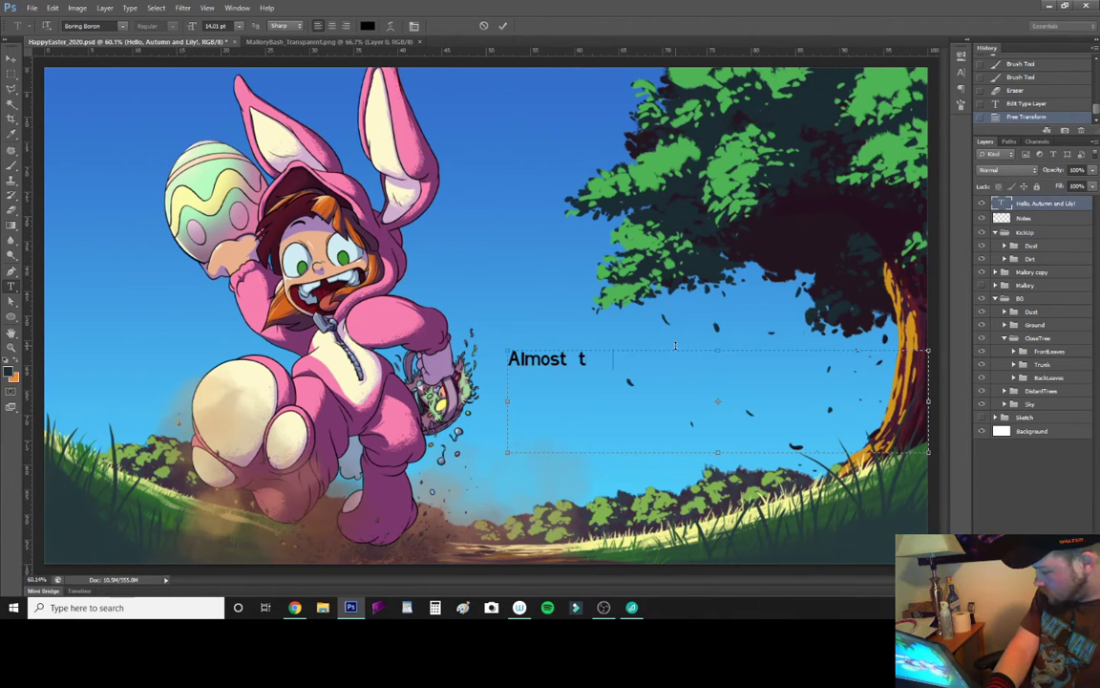
{"action": "type", "text": "here! Just mountains and"}
{"action": "key", "text": "BackSpace"}
{"action": "key", "text": "BackSpace"}
{"action": "key", "text": "BackSpace"}
{"action": "type", "text": "titling! Gonna grab a drink."}
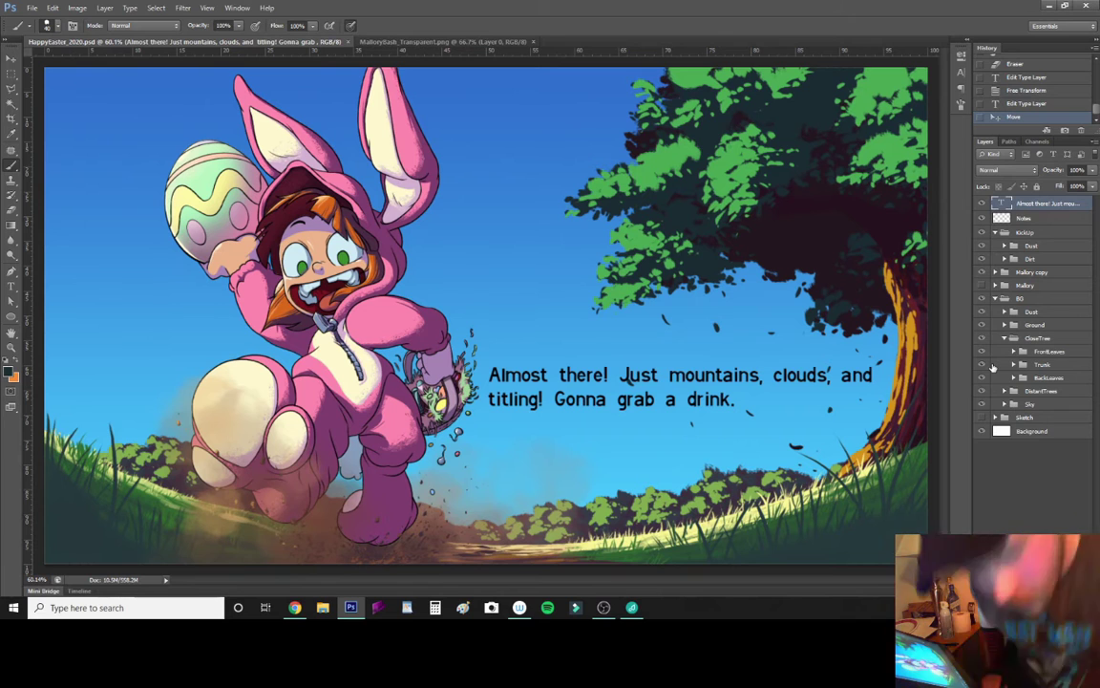
{"action": "left_click", "coordinate": [982, 204]}
{"action": "type", "text": "Mountains"}
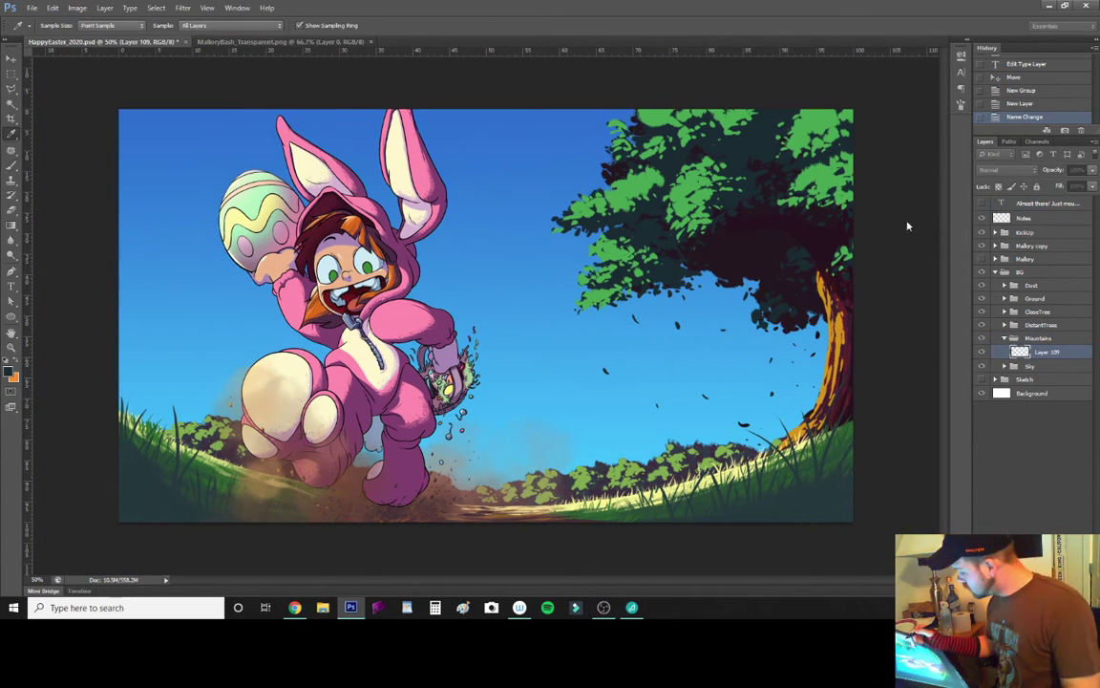
Step: Paint the left mountain silhouette and add a layer clipped to it
{"action": "left_click_drag", "start_coordinate": [147, 392], "coordinate": [185, 361]}
{"action": "mouse_move", "coordinate": [115, 363]}
{"action": "left_mouse_down"}
{"action": "mouse_move", "coordinate": [190, 386]}
{"action": "mouse_move", "coordinate": [181, 367]}
{"action": "left_mouse_up"}
{"action": "left_click_drag", "start_coordinate": [128, 391], "coordinate": [186, 382]}
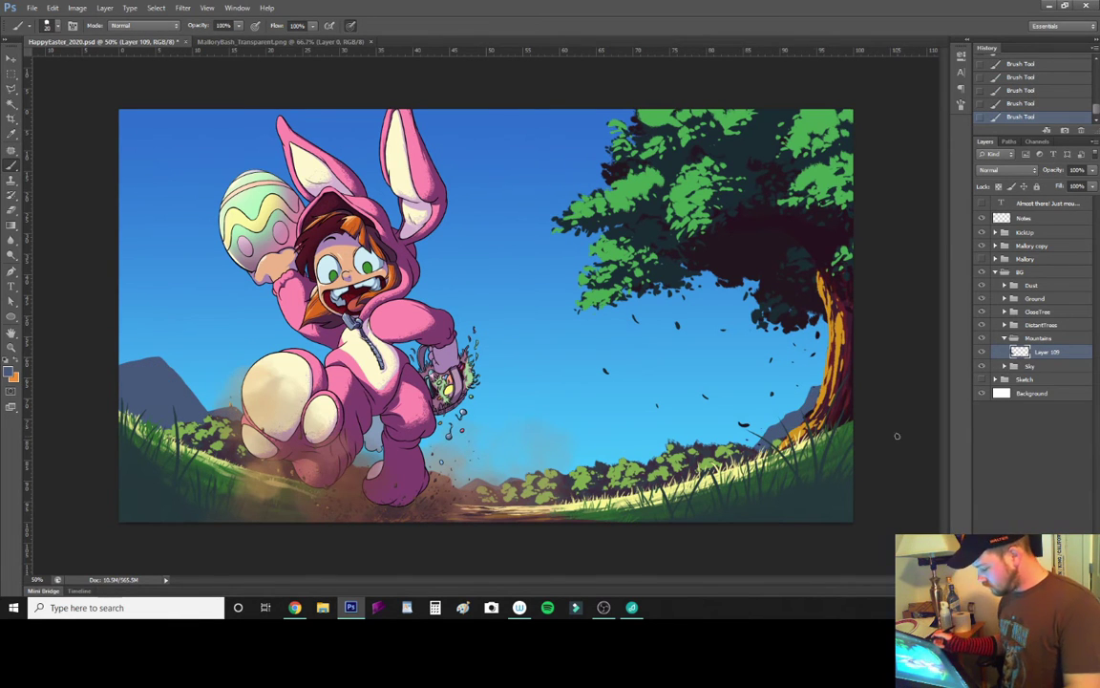
{"action": "key", "text": "ctrl+shift+alt+n"}
{"action": "key", "text": "ctrl+alt+g"}
{"action": "key", "text": "b"}
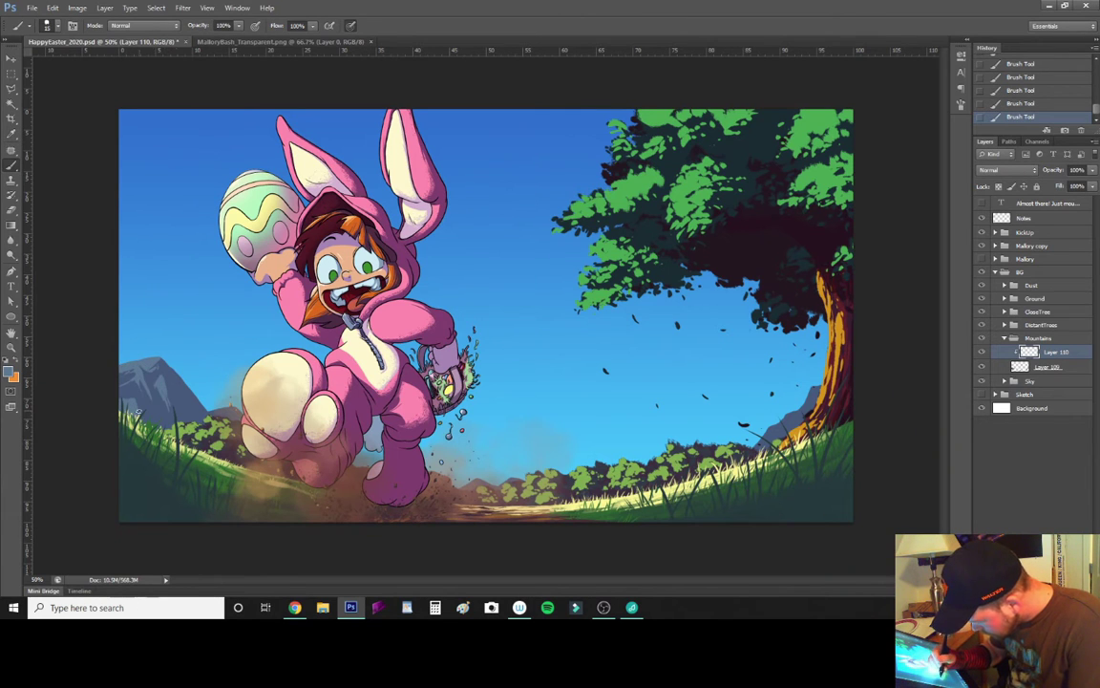
Step: Shade the left mountain on additional clipped layers, undoing an over-dark stroke
{"action": "key", "text": "ctrl+shift+alt+n"}
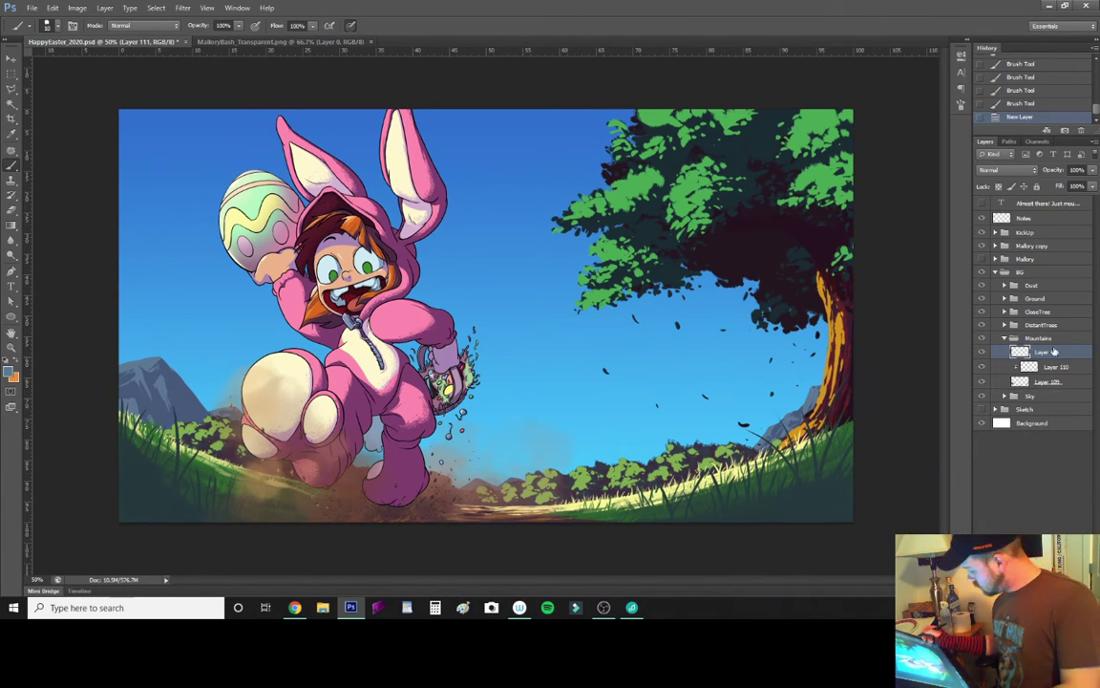
{"action": "key", "text": "ctrl+alt+g"}
{"action": "left_click_drag", "start_coordinate": [153, 378], "coordinate": [165, 392]}
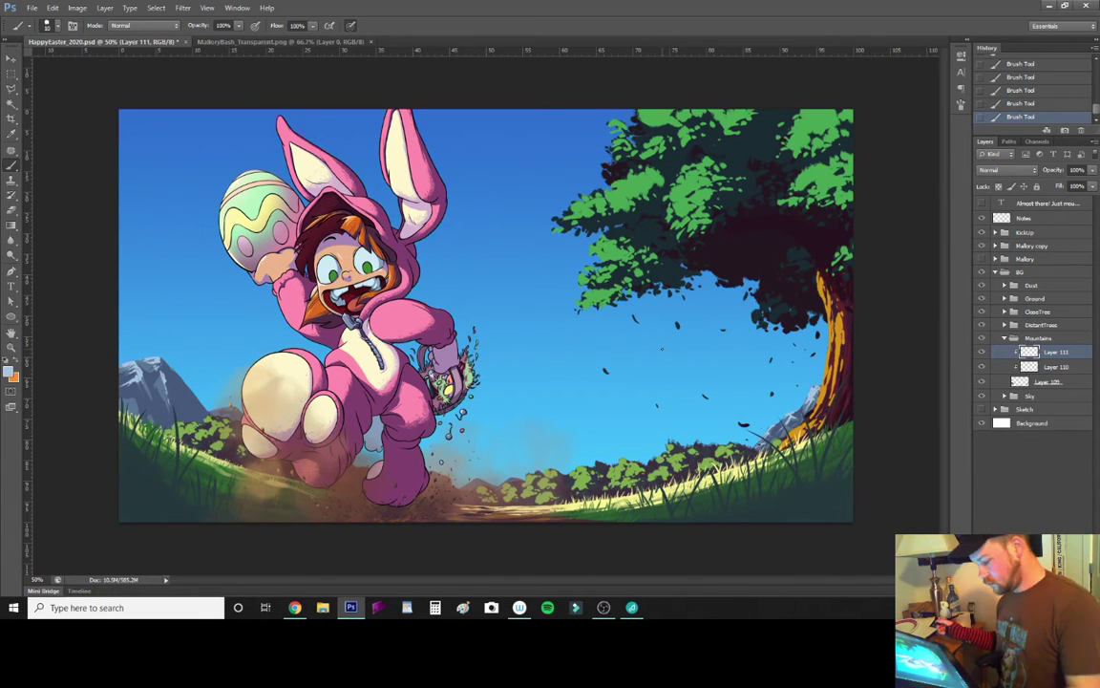
{"action": "key", "text": "alt+bracketleft"}
{"action": "key", "text": "ctrl+shift+alt+n"}
{"action": "left_click_drag", "start_coordinate": [143, 391], "coordinate": [167, 411]}
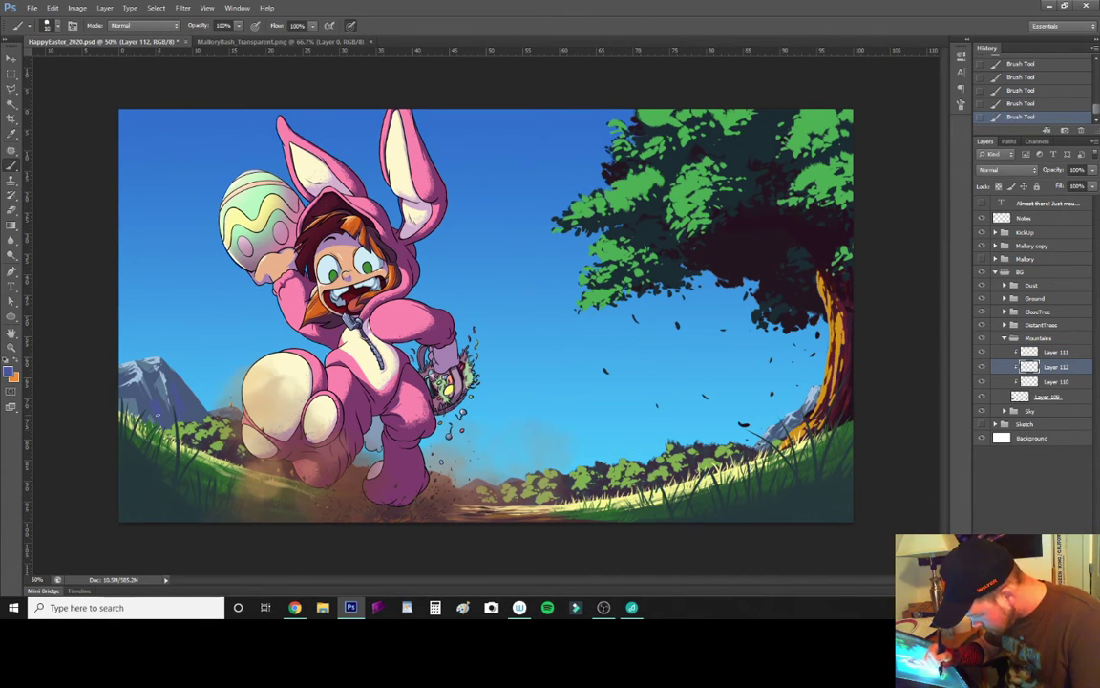
{"action": "key", "text": "alt"}
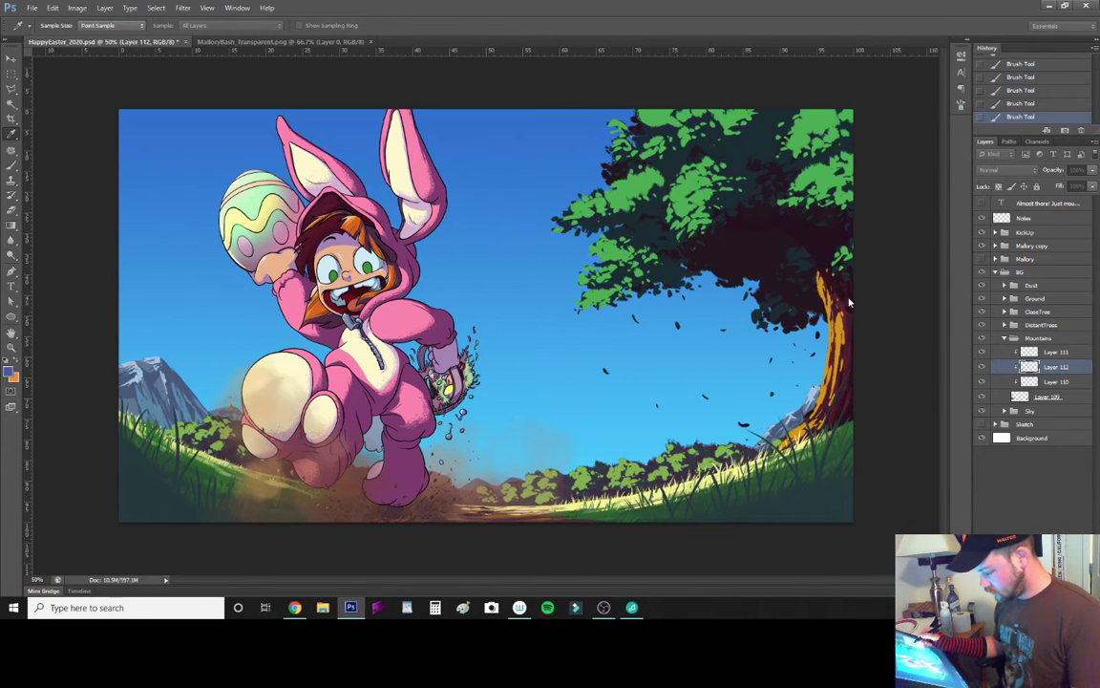
{"action": "left_click_drag", "start_coordinate": [125, 353], "coordinate": [181, 380]}
{"action": "key", "text": "ctrl+z"}
Step: Add more mountain layers with sampled, hue-adjusted colours and paint snowy peak detail on the left mountain
{"action": "key", "text": "ctrl+shift+alt+n"}
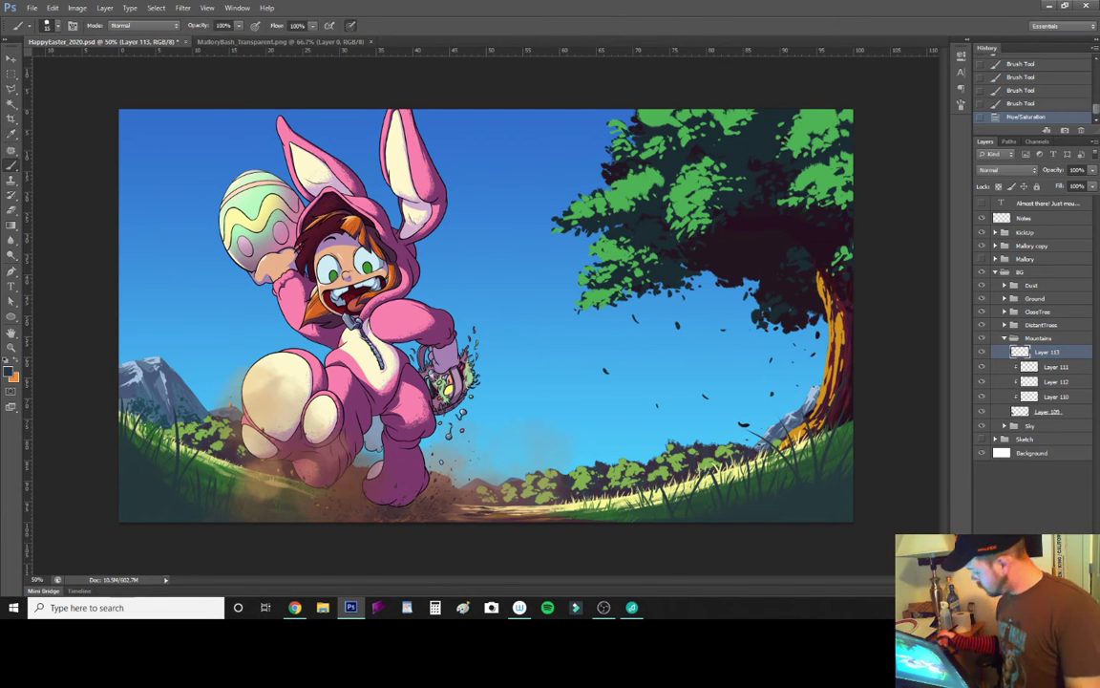
{"action": "key", "text": "ctrl+shift+alt+n"}
{"action": "key", "text": "b"}
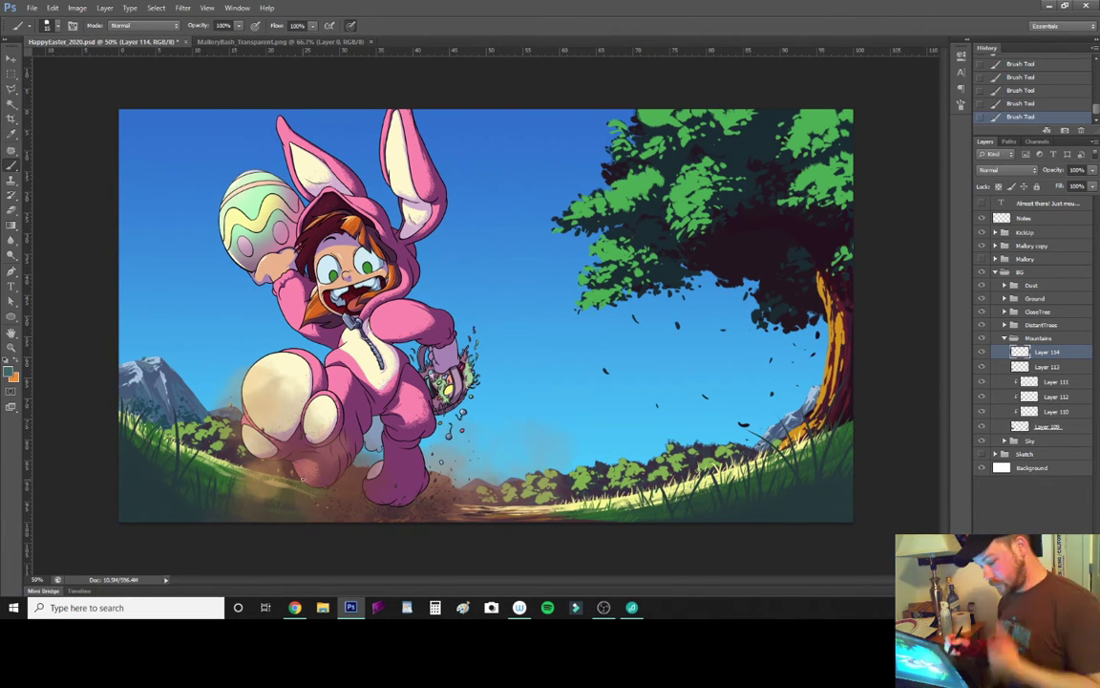
{"action": "key", "text": "i"}
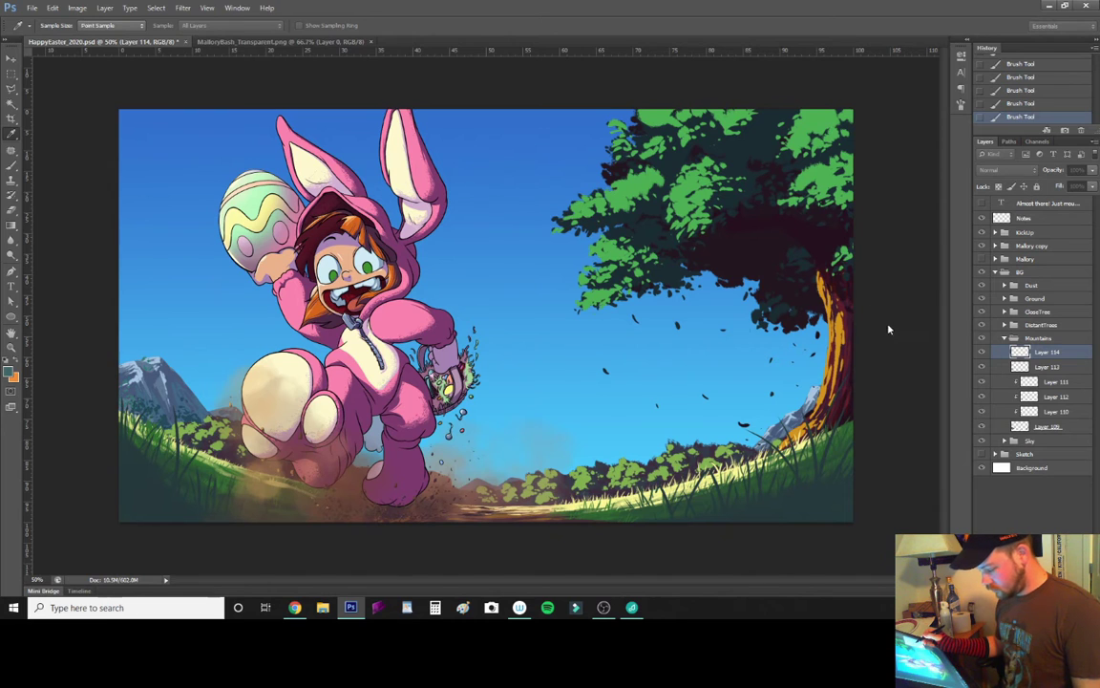
{"action": "key", "text": "b"}
{"action": "key", "text": "ctrl+shift+alt+n"}
{"action": "left_click_drag", "start_coordinate": [151, 355], "coordinate": [154, 359]}
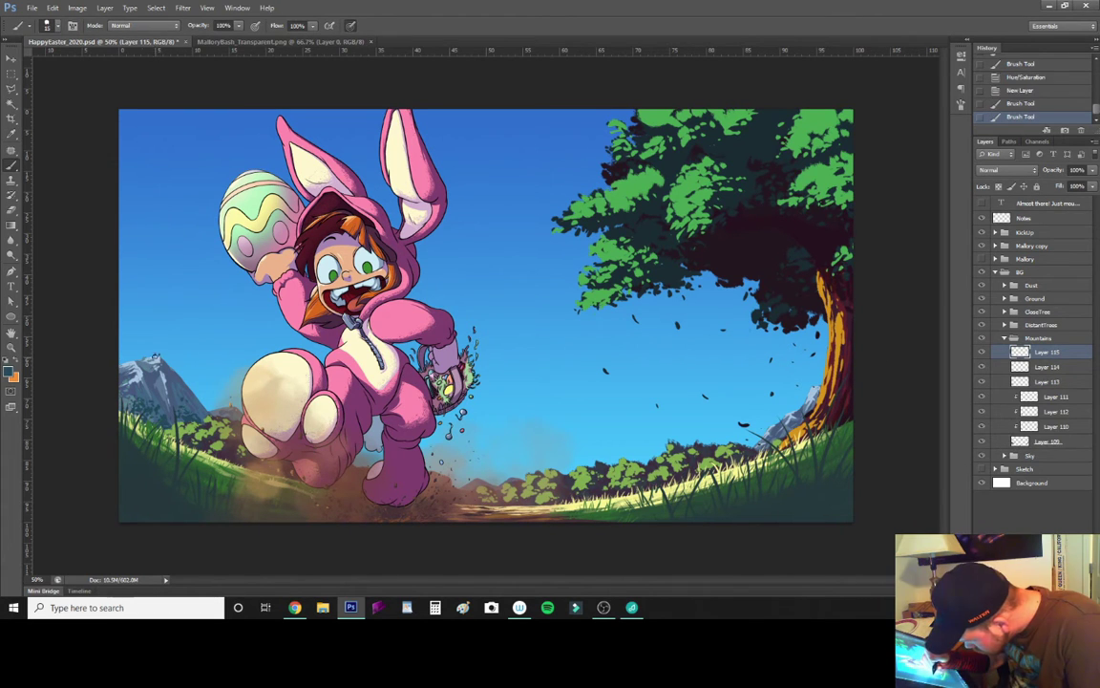
Step: Paint dark-blue cloud shapes across the mid and upper sky on a new layer
{"action": "left_click", "coordinate": [516, 191], "text": "ctrl"}
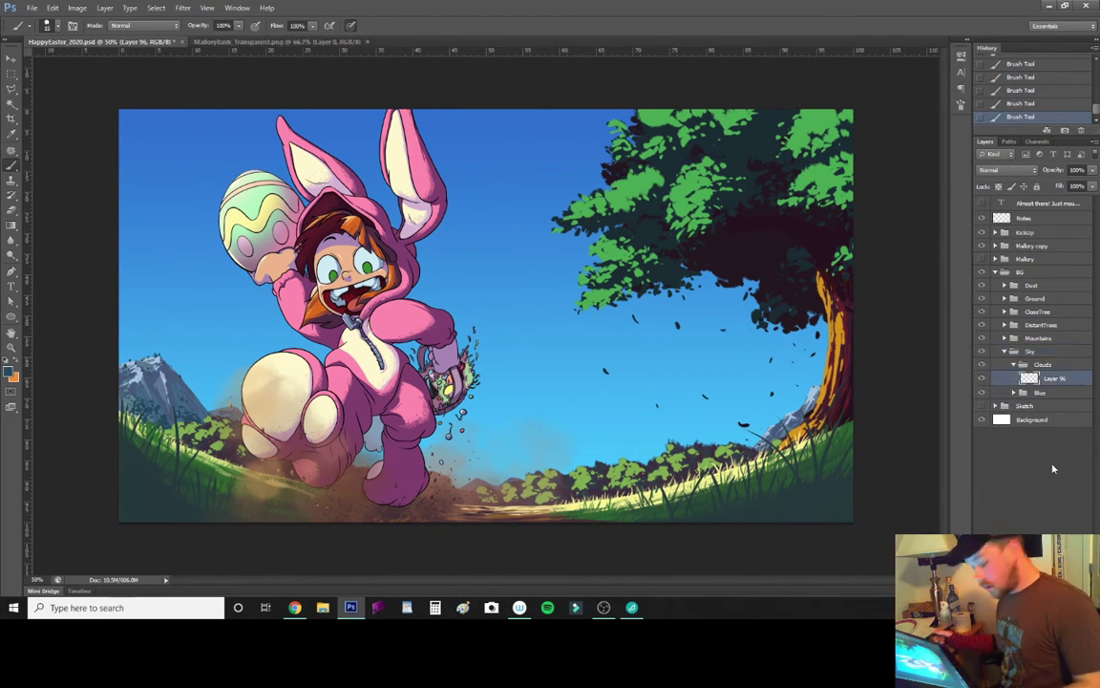
{"action": "mouse_move", "coordinate": [651, 373]}
{"action": "left_mouse_down"}
{"action": "mouse_move", "coordinate": [564, 373]}
{"action": "mouse_move", "coordinate": [473, 354]}
{"action": "left_mouse_up"}
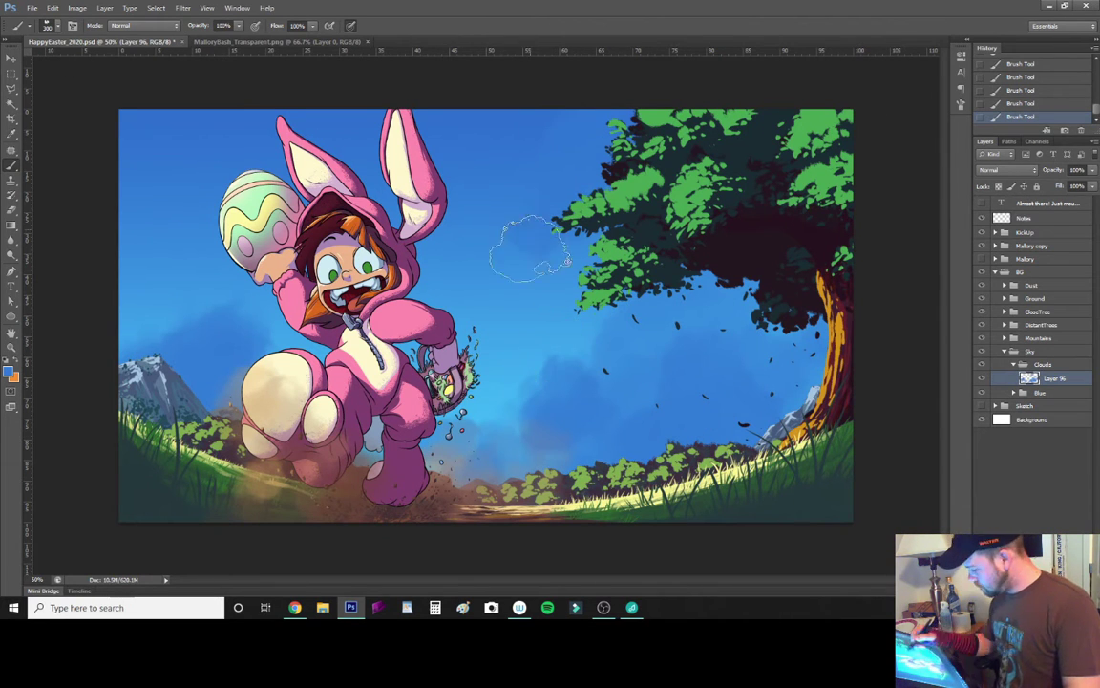
{"action": "key", "text": "ctrl+shift+alt+n"}
{"action": "left_click_drag", "start_coordinate": [544, 115], "coordinate": [439, 210]}
{"action": "left_click_drag", "start_coordinate": [515, 191], "coordinate": [411, 229]}
{"action": "left_click_drag", "start_coordinate": [287, 105], "coordinate": [191, 172]}
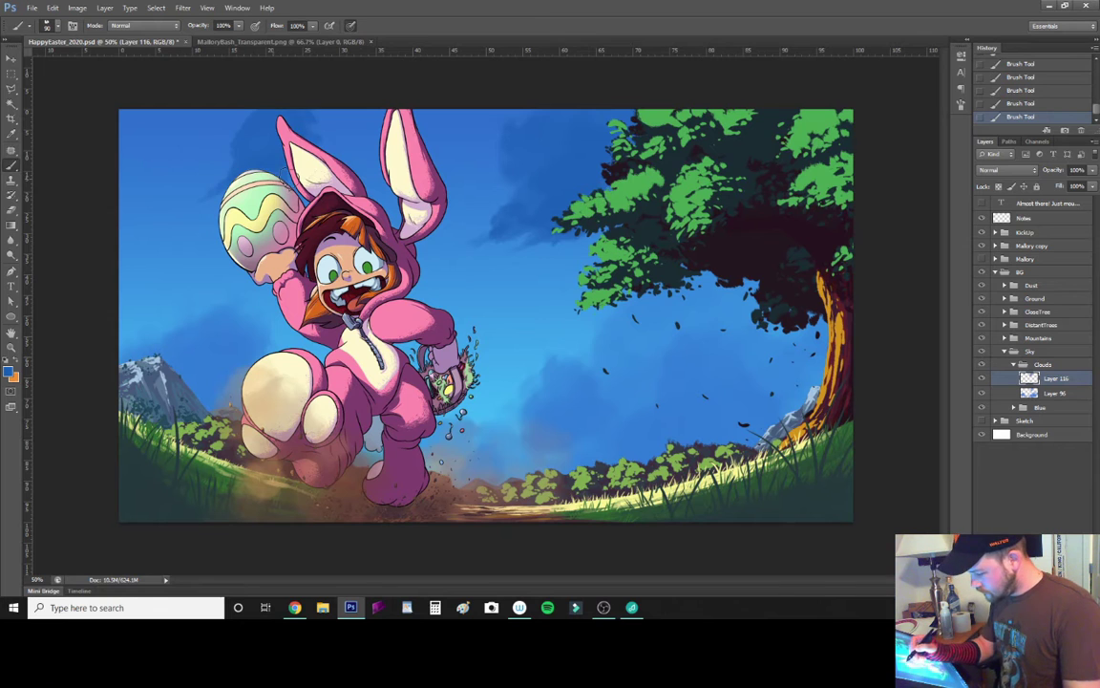
Step: On a new layer, paint white clouds at top-left and upper sky, trimming near the ears
{"action": "key", "text": "ctrl+shift+alt+n"}
{"action": "left_click_drag", "start_coordinate": [287, 124], "coordinate": [249, 148]}
{"action": "key", "text": "e"}
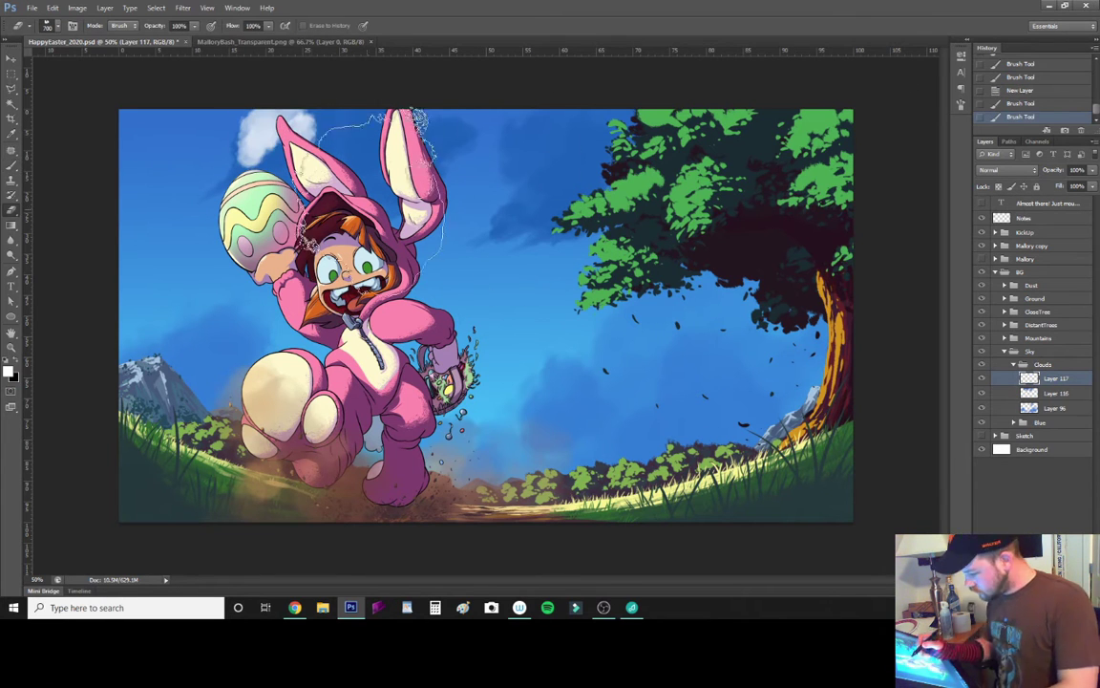
{"action": "left_click_drag", "start_coordinate": [315, 119], "coordinate": [239, 134]}
{"action": "key", "text": "b"}
{"action": "mouse_move", "coordinate": [516, 133]}
{"action": "left_mouse_down"}
{"action": "mouse_move", "coordinate": [552, 178]}
{"action": "mouse_move", "coordinate": [520, 153]}
{"action": "left_mouse_up"}
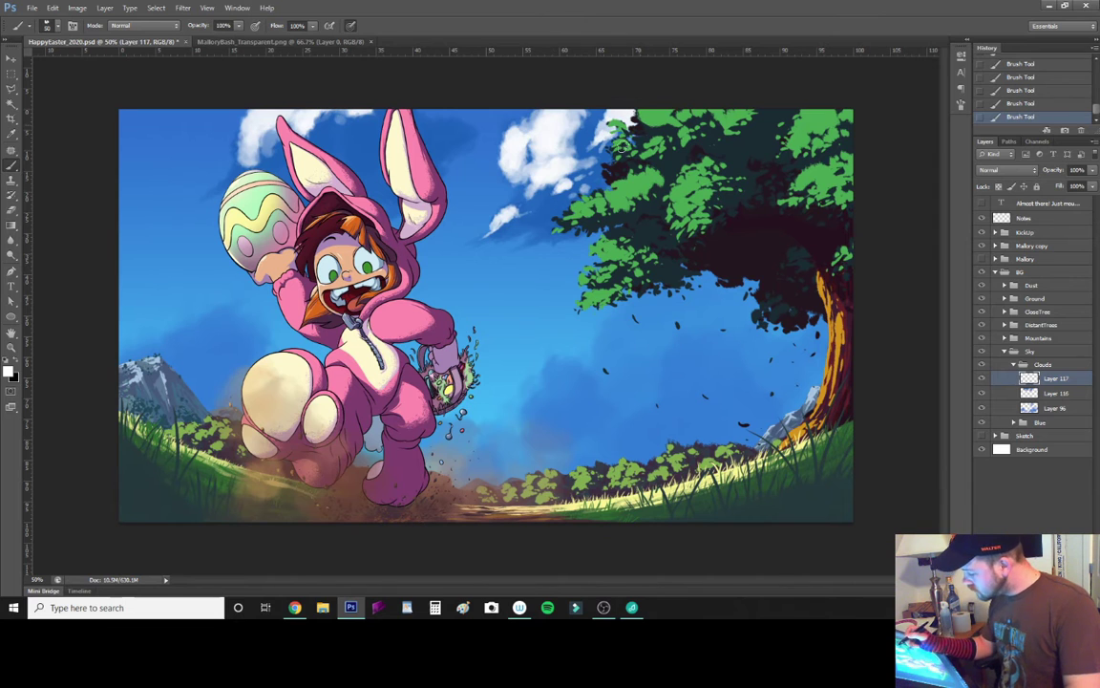
Step: Paint and shape a large white cloud in the right sky and another above the left mountains
{"action": "key", "text": "e"}
{"action": "left_click_drag", "start_coordinate": [692, 344], "coordinate": [659, 316]}
{"action": "left_click_drag", "start_coordinate": [535, 382], "coordinate": [569, 411]}
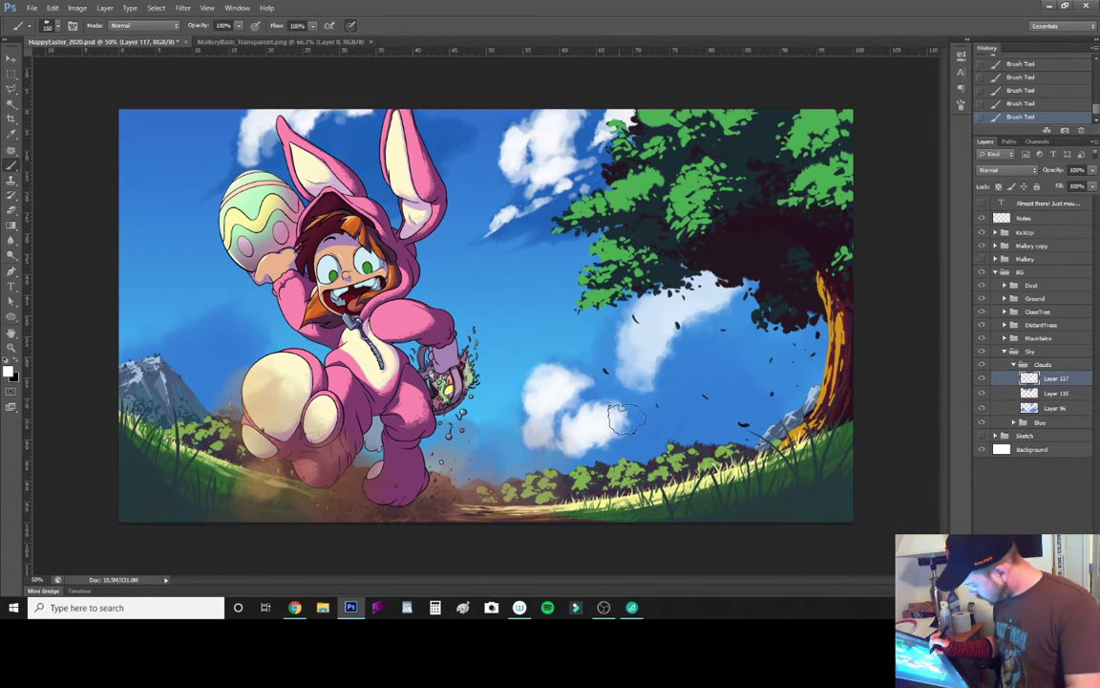
{"action": "left_click_drag", "start_coordinate": [659, 324], "coordinate": [753, 384]}
{"action": "key", "text": "b"}
{"action": "left_click_drag", "start_coordinate": [707, 343], "coordinate": [659, 382]}
{"action": "left_click_drag", "start_coordinate": [688, 315], "coordinate": [726, 373]}
{"action": "mouse_move", "coordinate": [153, 286]}
{"action": "left_mouse_down"}
{"action": "mouse_move", "coordinate": [210, 316]}
{"action": "mouse_move", "coordinate": [224, 368]}
{"action": "mouse_move", "coordinate": [186, 325]}
{"action": "mouse_move", "coordinate": [234, 340]}
{"action": "left_mouse_up"}
{"action": "key", "text": "bracketright"}
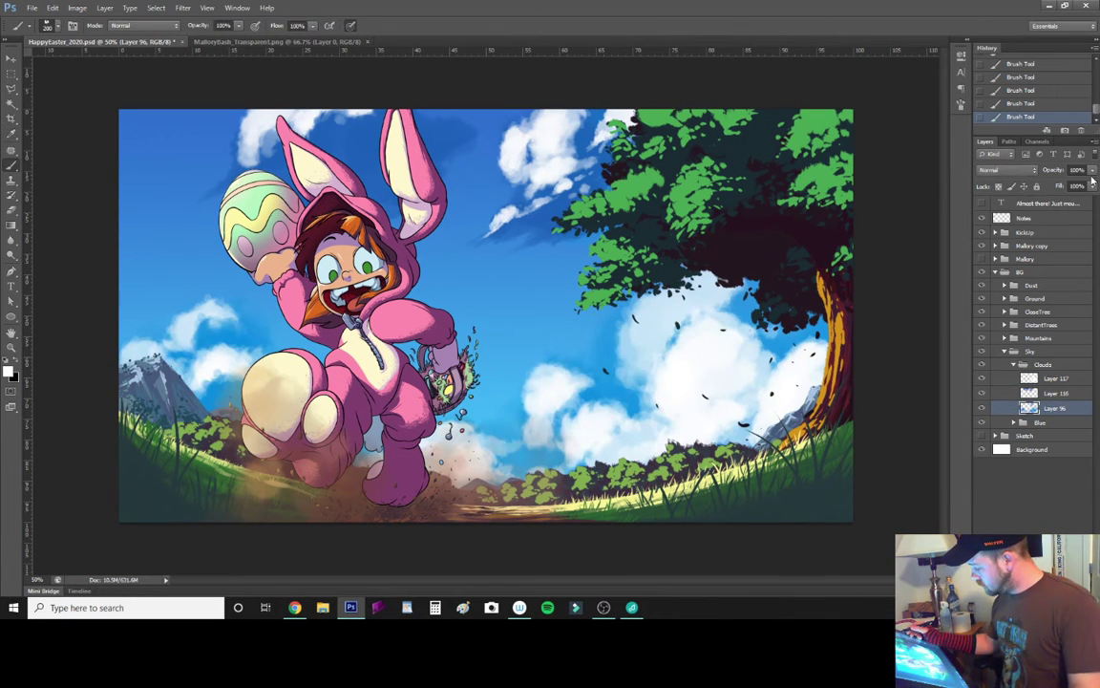
Step: Deepen the blue sky near the bunny ears on a new layer above Layer 116, adjusting its Hue/Saturation
{"action": "left_click", "coordinate": [988, 392]}
{"action": "key", "text": "ctrl+shift+alt+n"}
{"action": "left_click_drag", "start_coordinate": [430, 153], "coordinate": [497, 219]}
{"action": "key", "text": "bracketleft"}
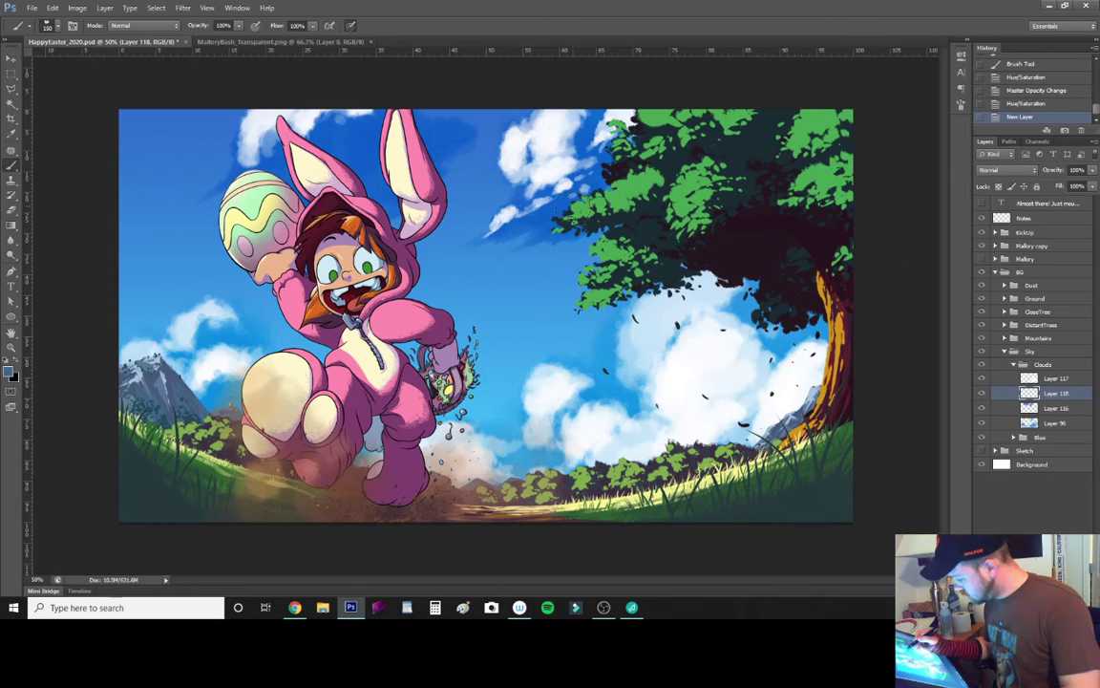
{"action": "left_click_drag", "start_coordinate": [315, 143], "coordinate": [353, 172]}
{"action": "key", "text": "i"}
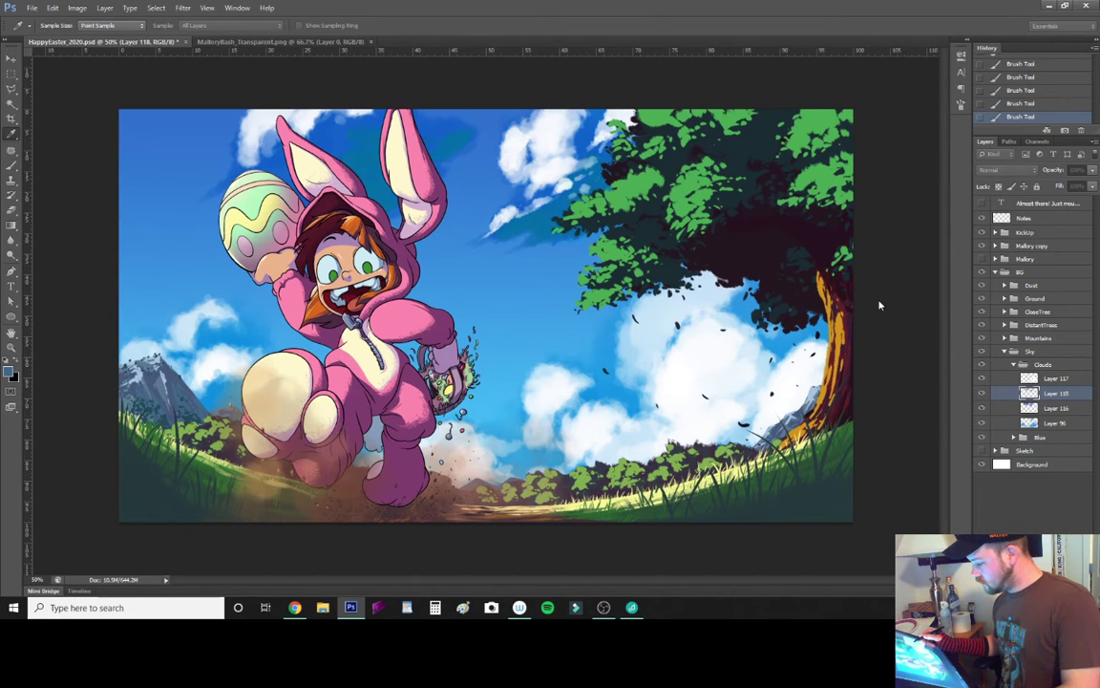
{"action": "key", "text": "ctrl+u"}
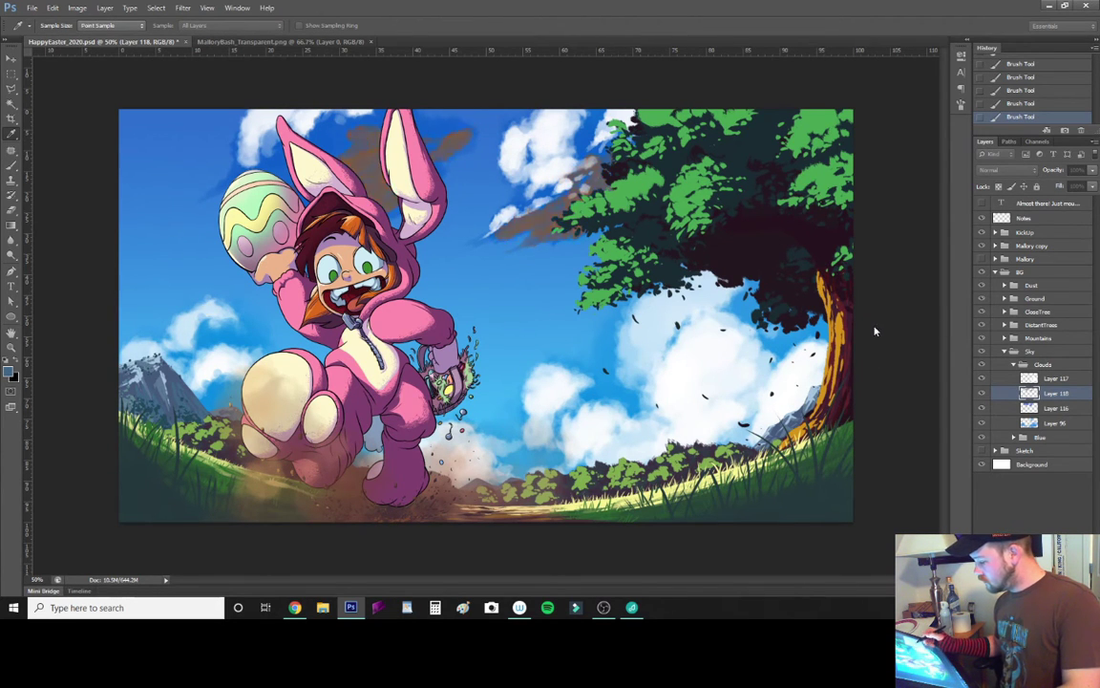
{"action": "key", "text": "Return"}
{"action": "key", "text": "b"}
Step: Add soft cloud strokes near the ears on Layer 117, then add another cloud layer
{"action": "left_click", "coordinate": [1050, 378]}
{"action": "mouse_move", "coordinate": [325, 105]}
{"action": "left_mouse_down"}
{"action": "mouse_move", "coordinate": [277, 144]}
{"action": "mouse_move", "coordinate": [205, 163]}
{"action": "left_mouse_up"}
{"action": "key", "text": "ctrl+alt+z"}
{"action": "key", "text": "ctrl+alt+z"}
{"action": "key", "text": "ctrl+alt+z"}
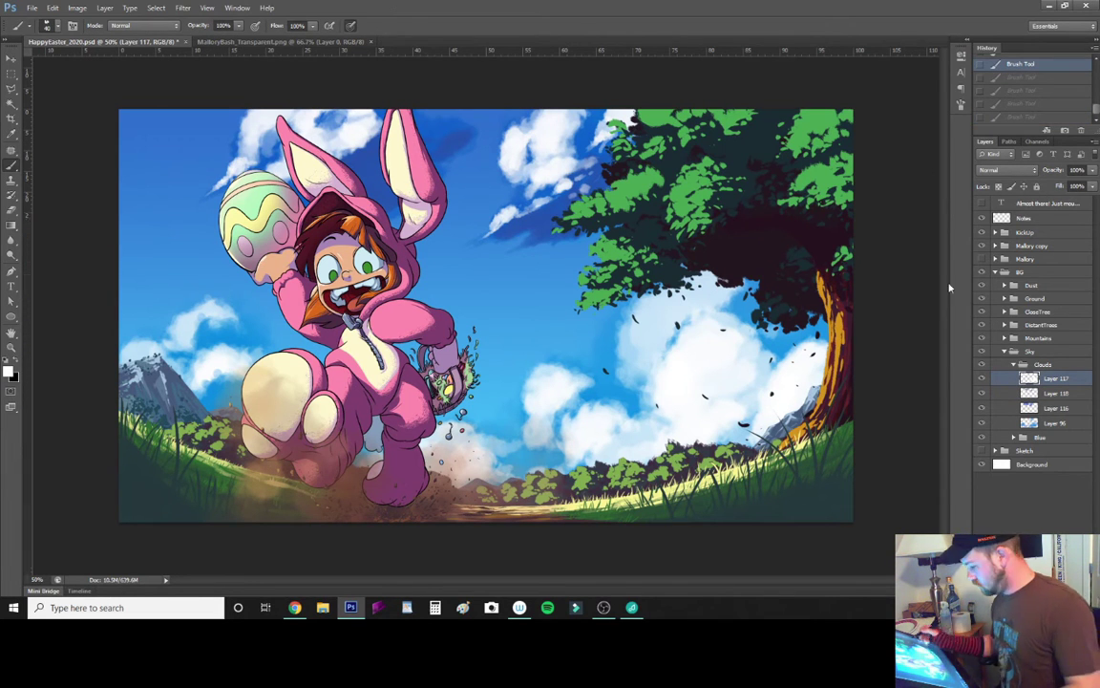
{"action": "key", "text": "ctrl+shift+z"}
{"action": "key", "text": "ctrl+shift+z"}
{"action": "key", "text": "ctrl+shift+z"}
{"action": "key", "text": "alt+bracketleft"}
{"action": "key", "text": "alt+bracketleft"}
{"action": "left_click", "coordinate": [605, 232], "text": "alt"}
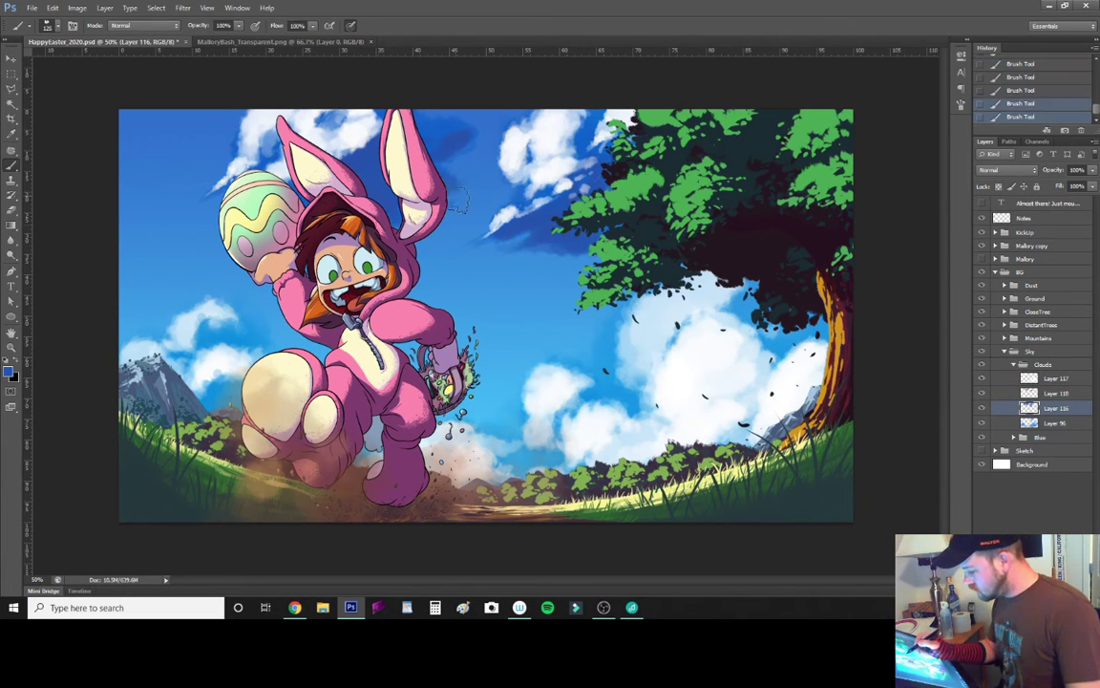
{"action": "key", "text": "ctrl+shift+alt+n"}
Step: Move the new layer beneath the clouds and lay a gradient fill across the sky
{"action": "key", "text": "ctrl+bracketleft"}
{"action": "left_click_drag", "start_coordinate": [421, 420], "coordinate": [573, 296]}
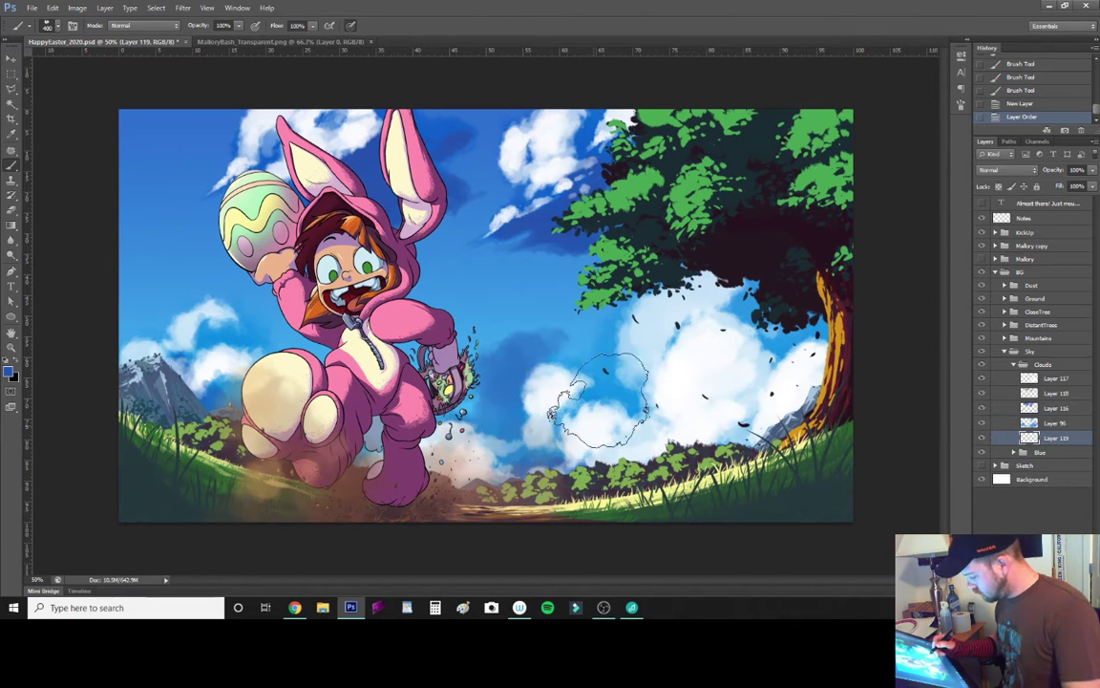
{"action": "key", "text": "5"}
{"action": "key", "text": "ctrl+alt+z"}
{"action": "key", "text": "ctrl+alt+z"}
{"action": "key", "text": "ctrl+alt+z"}
{"action": "key", "text": "g"}
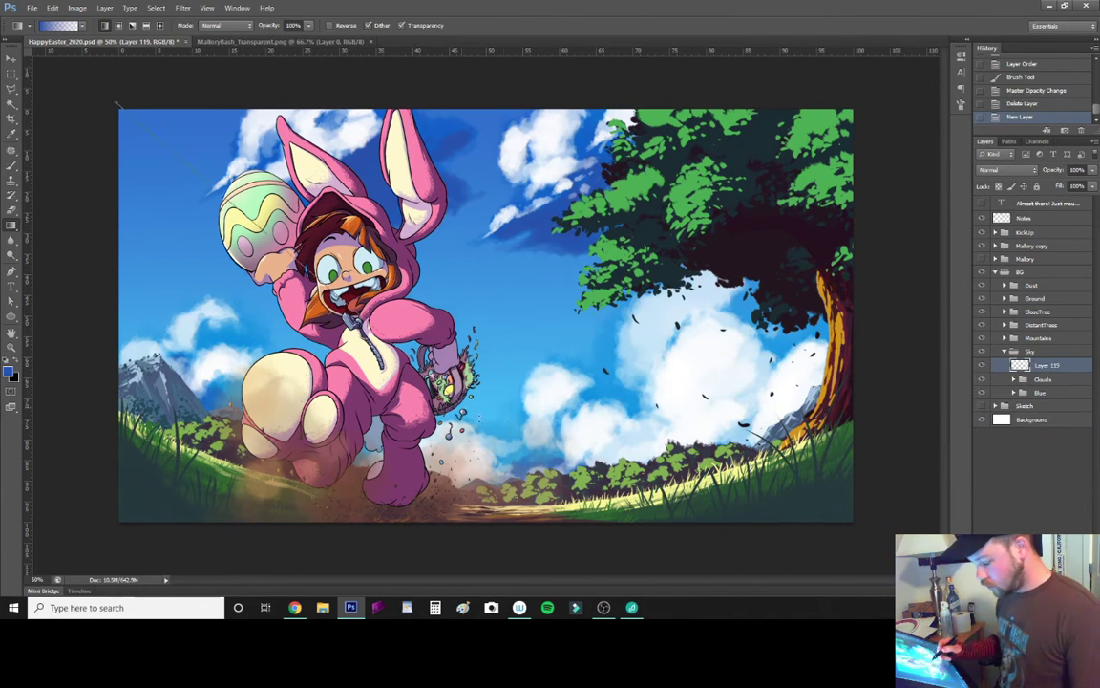
{"action": "left_click_drag", "start_coordinate": [562, 253], "coordinate": [561, 516]}
{"action": "scroll", "coordinate": [1020, 170], "scroll_direction": "down", "scroll_amount": 3}
{"action": "scroll", "coordinate": [1020, 170], "scroll_direction": "down", "scroll_amount": 2}
Step: Try a second sky gradient on another layer, then delete it for a fresh empty layer
{"action": "key", "text": "5"}
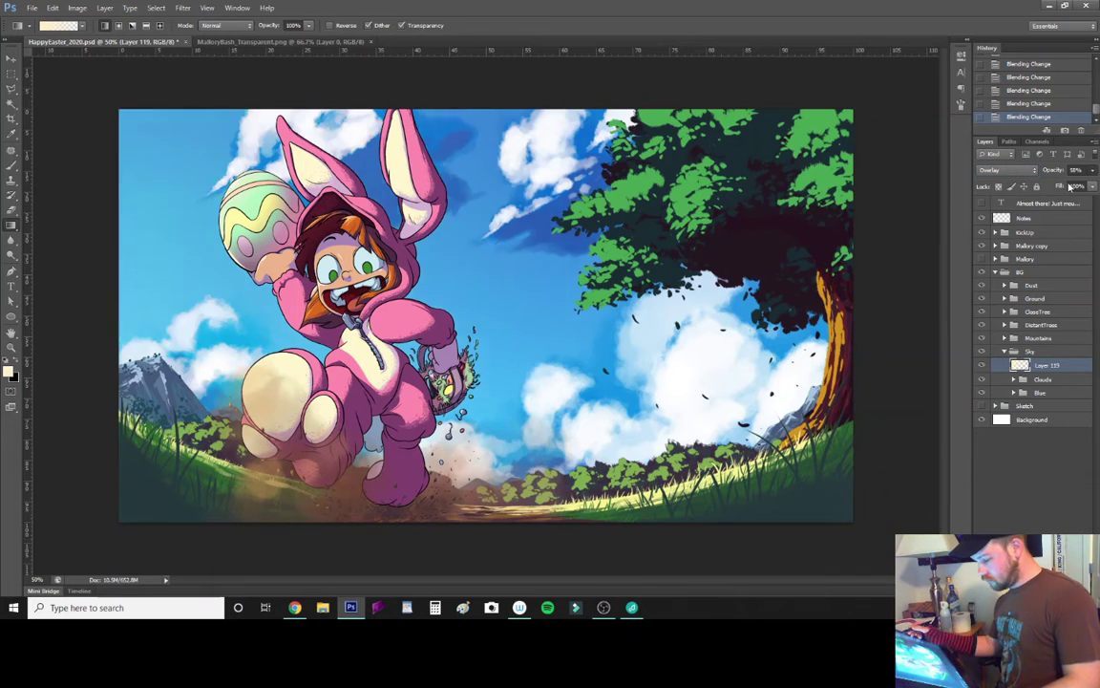
{"action": "key", "text": "ctrl+shift+alt+n"}
{"action": "left_click_drag", "start_coordinate": [611, 239], "coordinate": [879, 516]}
{"action": "key", "text": "3"}
{"action": "key", "text": "Delete"}
{"action": "key", "text": "ctrl+shift+alt+n"}
{"action": "key", "text": "b"}
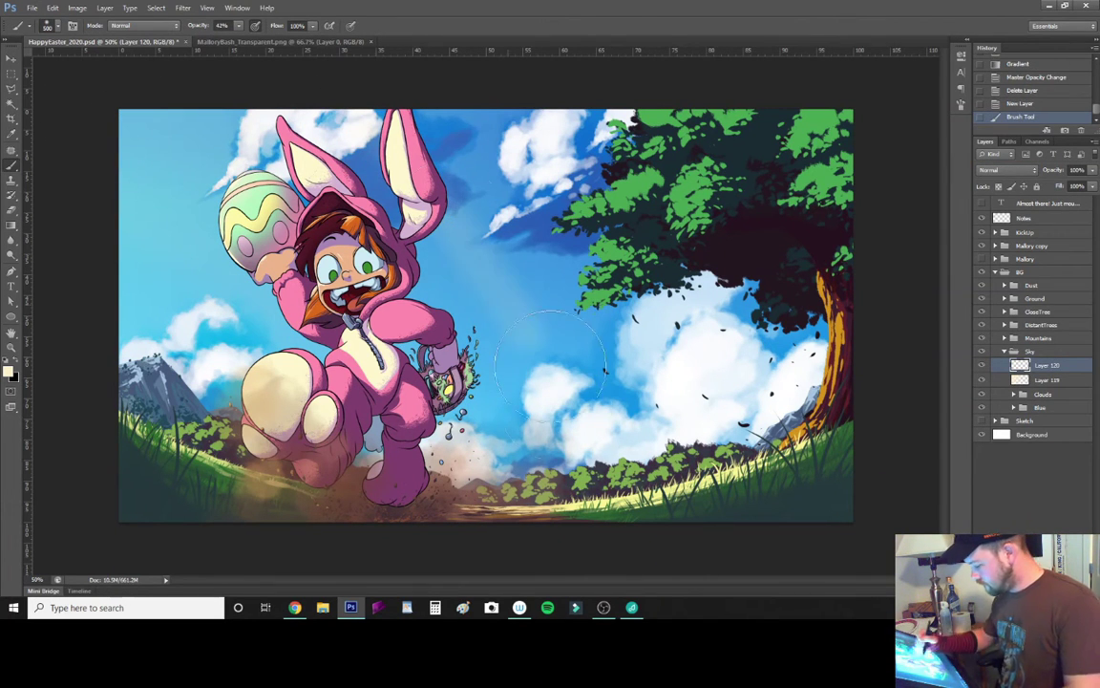
Step: Paint soft slanting light rays across the sky and name the layer 'Sunlight'
{"action": "left_click_drag", "start_coordinate": [430, 239], "coordinate": [535, 401]}
{"action": "key", "text": "ctrl+shift+bracketright"}
{"action": "mouse_move", "coordinate": [298, 93]}
{"action": "left_mouse_down"}
{"action": "mouse_move", "coordinate": [462, 103]}
{"action": "mouse_move", "coordinate": [143, 267]}
{"action": "left_mouse_up"}
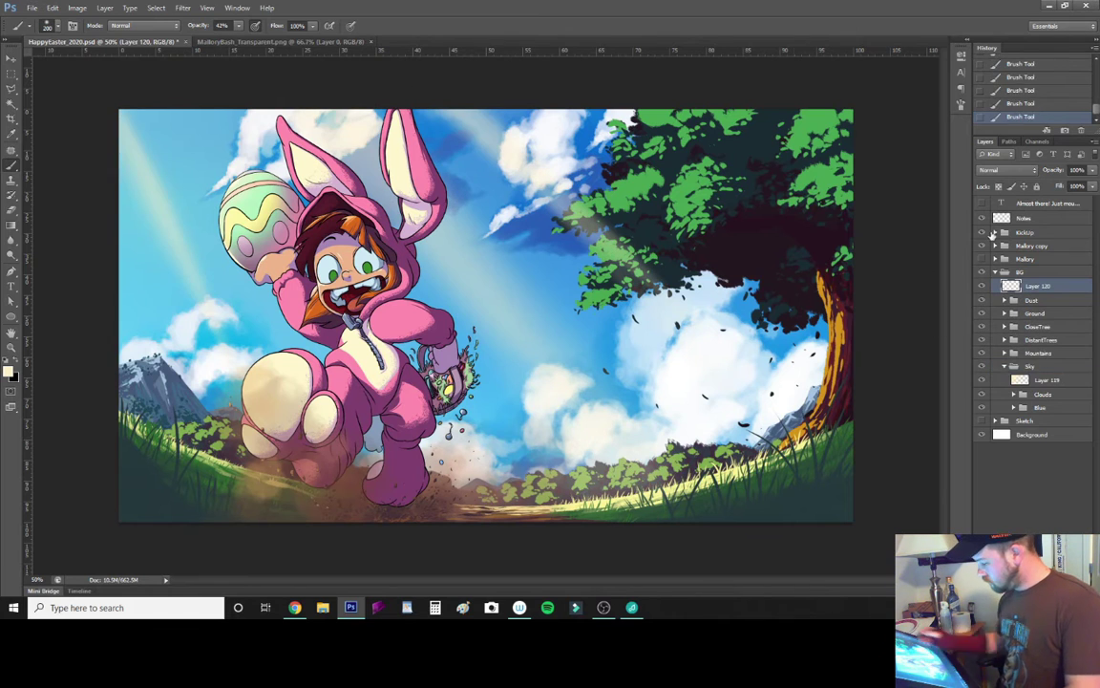
{"action": "key", "text": "bracketleft"}
{"action": "key", "text": "bracketleft"}
{"action": "left_click_drag", "start_coordinate": [295, 98], "coordinate": [815, 447]}
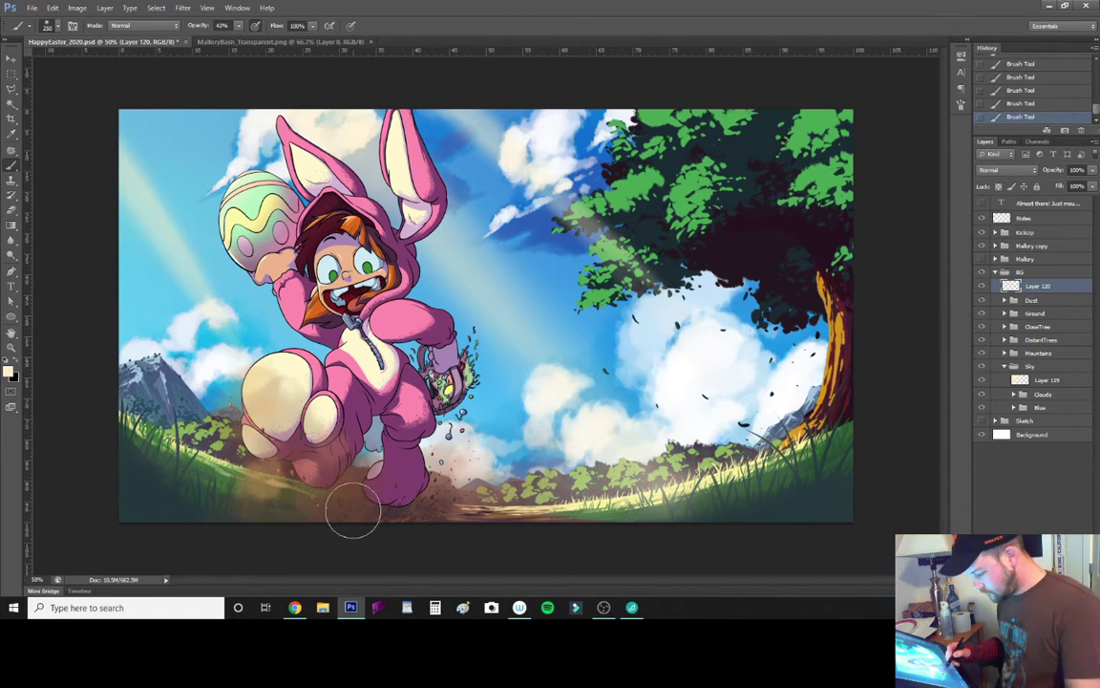
{"action": "left_click_drag", "start_coordinate": [634, 319], "coordinate": [691, 533]}
{"action": "type", "text": "Sunlight"}
{"action": "key", "text": "Return"}
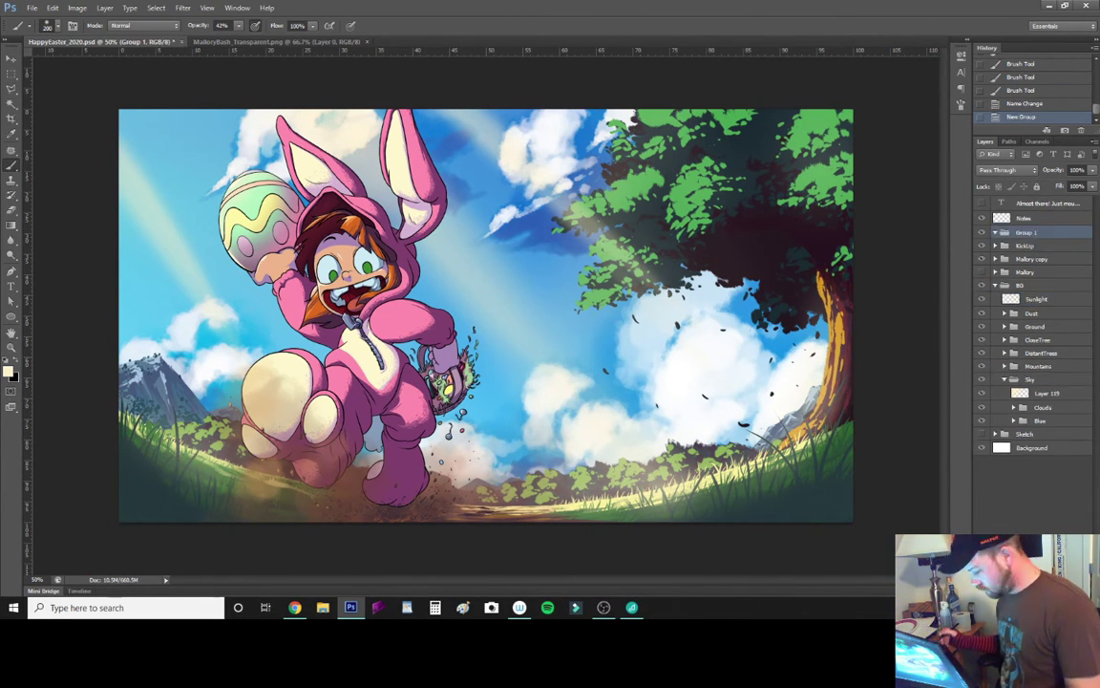
Step: Add new overlay layers named 'Dust' and 'Glow'
{"action": "key", "text": "bracketleft"}
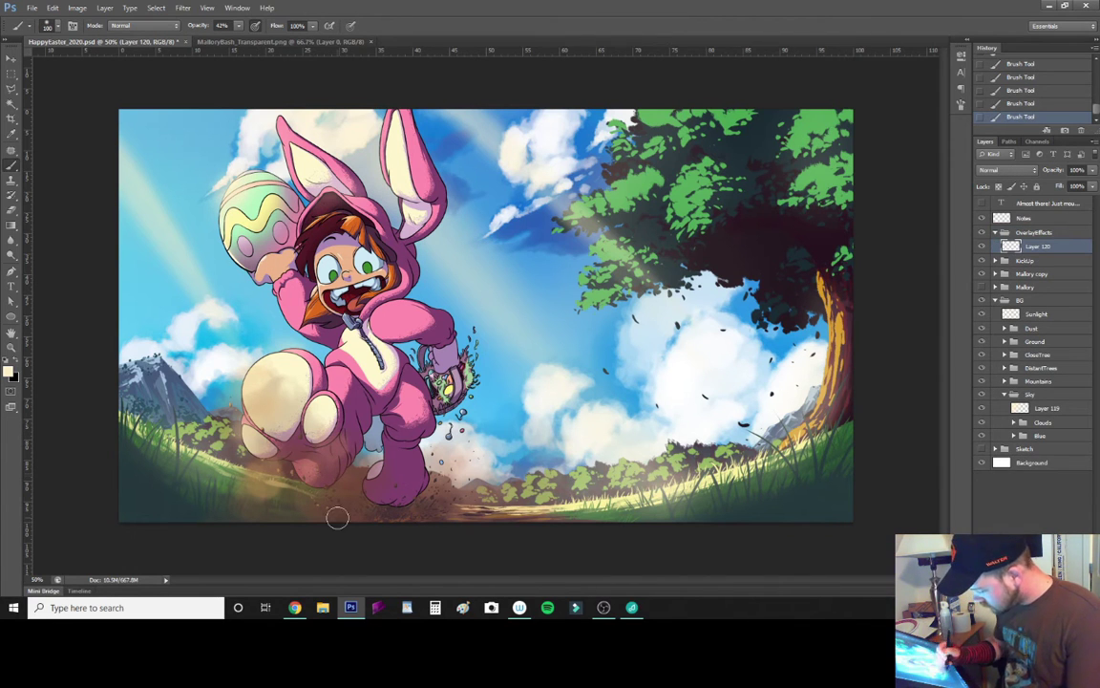
{"action": "key", "text": "ctrl+shift+alt+n"}
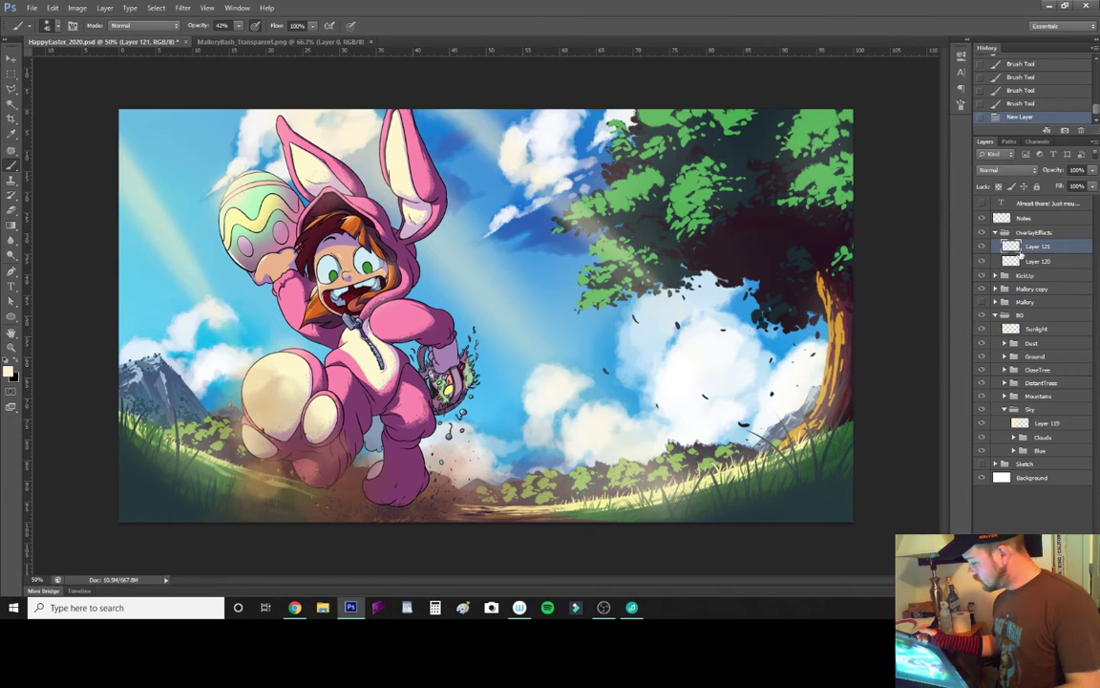
{"action": "double_click", "coordinate": [1038, 246]}
{"action": "type", "text": "Dust"}
{"action": "key", "text": "Tab"}
{"action": "type", "text": "Glow"}
{"action": "key", "text": "Return"}
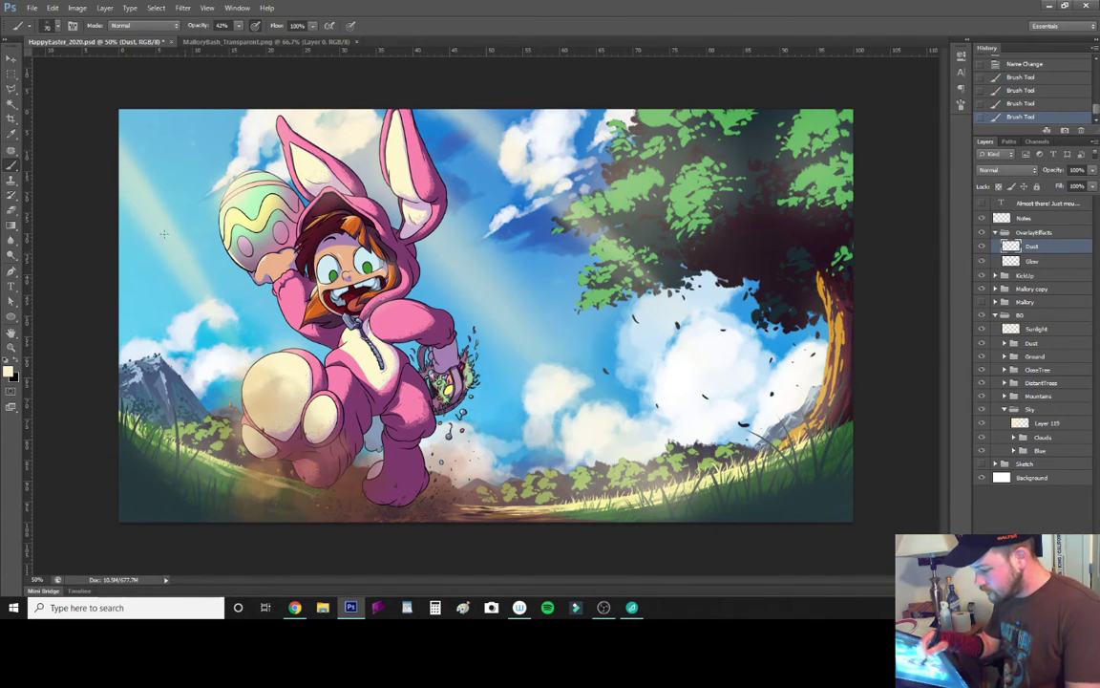
Step: Merge another new layer into Dust and rename the result 'SunDust'
{"action": "key", "text": "ctrl+shift+alt+n"}
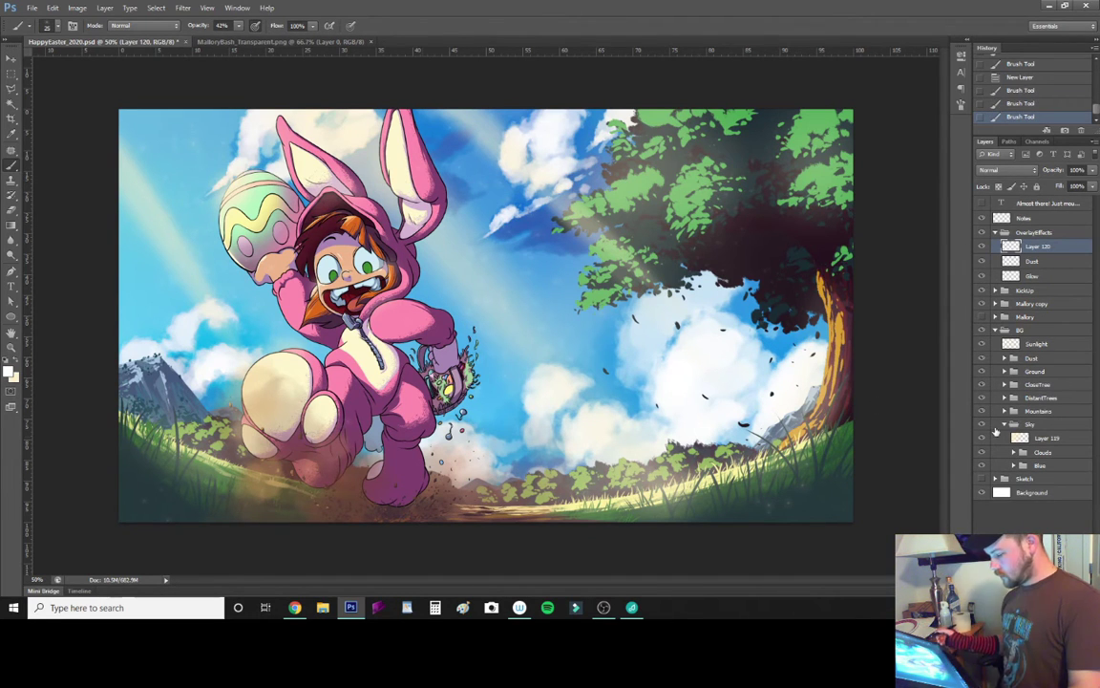
{"action": "key", "text": "ctrl+bracketleft"}
{"action": "key", "text": "ctrl+e"}
{"action": "double_click", "coordinate": [1036, 247]}
{"action": "type", "text": "SunDust"}
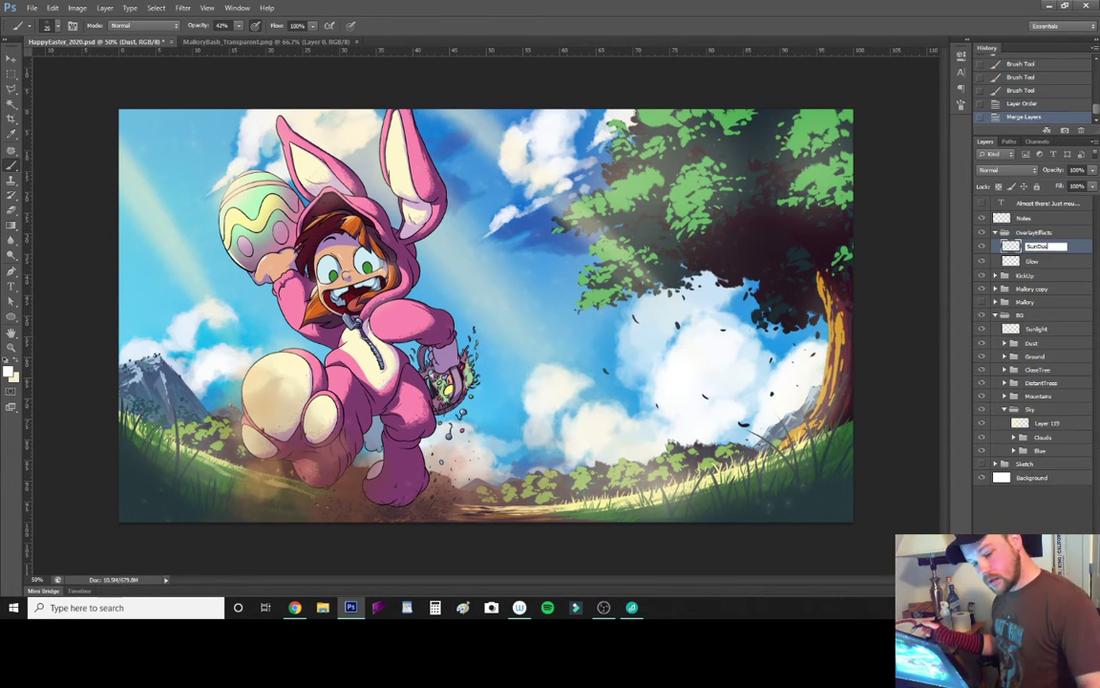
{"action": "key", "text": "Return"}
Step: Paint pink blush on both cheeks on a new layer clipped to the character's Color layer
{"action": "left_click", "coordinate": [995, 232]}
{"action": "left_click", "coordinate": [995, 259]}
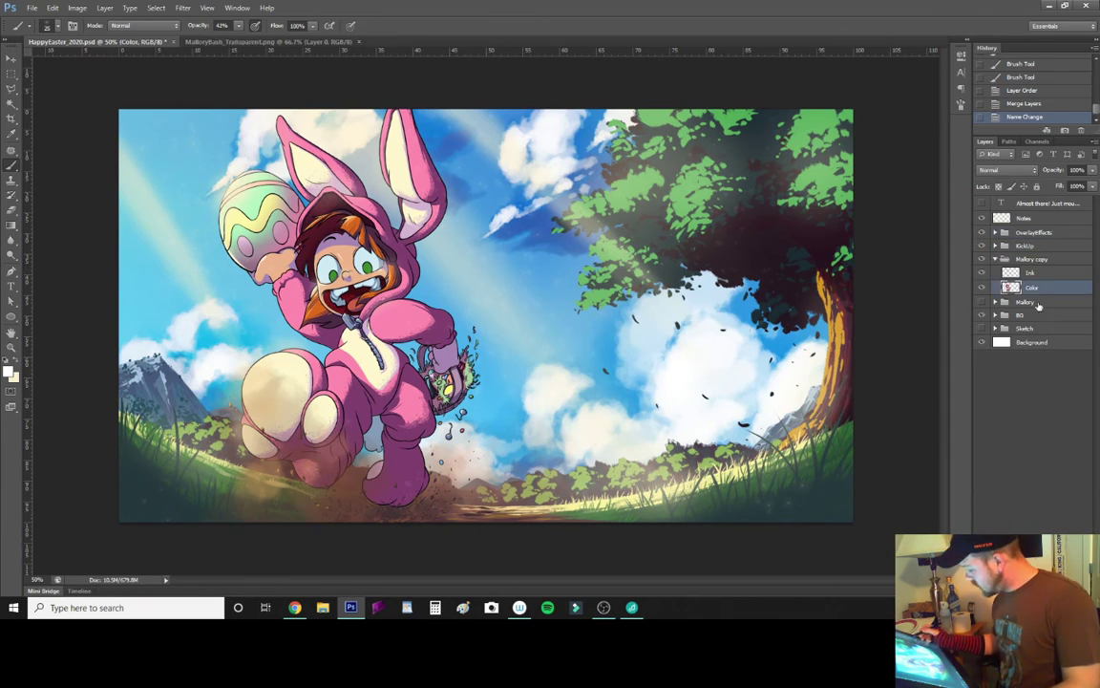
{"action": "left_click", "coordinate": [1031, 302]}
{"action": "key", "text": "ctrl+shift+alt+n"}
{"action": "key", "text": "ctrl+alt+g"}
{"action": "scroll", "coordinate": [535, 287], "scroll_direction": "up", "scroll_amount": 5}
{"action": "left_click_drag", "start_coordinate": [652, 279], "coordinate": [611, 306]}
{"action": "left_click_drag", "start_coordinate": [420, 335], "coordinate": [382, 349]}
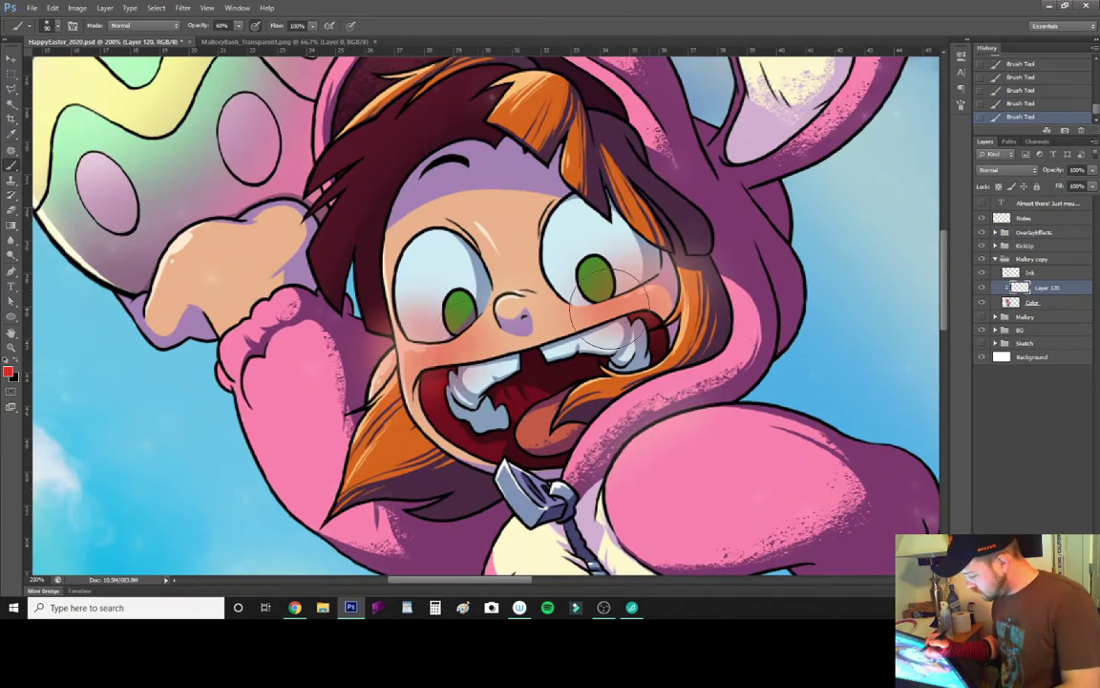
{"action": "left_click_drag", "start_coordinate": [477, 277], "coordinate": [449, 291]}
Step: Erase the blush from the eyes and pupils, then zoom back out
{"action": "key", "text": "e"}
{"action": "key", "text": "ctrl+plus"}
{"action": "left_click_drag", "start_coordinate": [727, 218], "coordinate": [620, 239]}
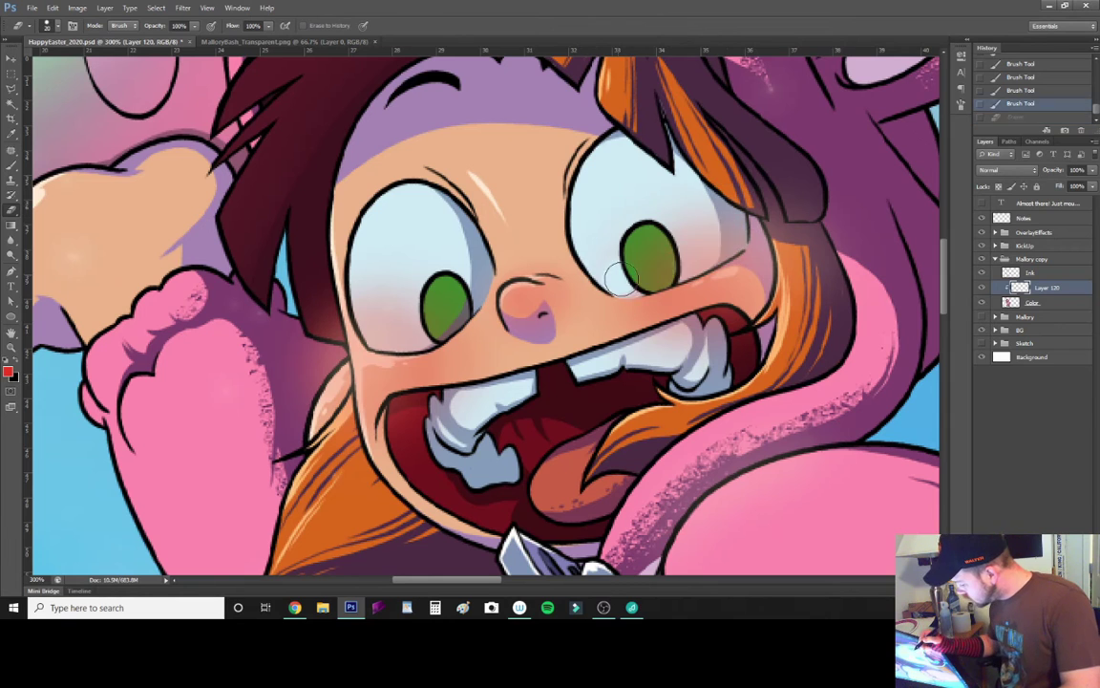
{"action": "left_click_drag", "start_coordinate": [659, 177], "coordinate": [611, 248]}
{"action": "left_click_drag", "start_coordinate": [377, 287], "coordinate": [324, 276]}
{"action": "left_click_drag", "start_coordinate": [315, 325], "coordinate": [287, 382]}
{"action": "left_click_drag", "start_coordinate": [669, 163], "coordinate": [749, 182]}
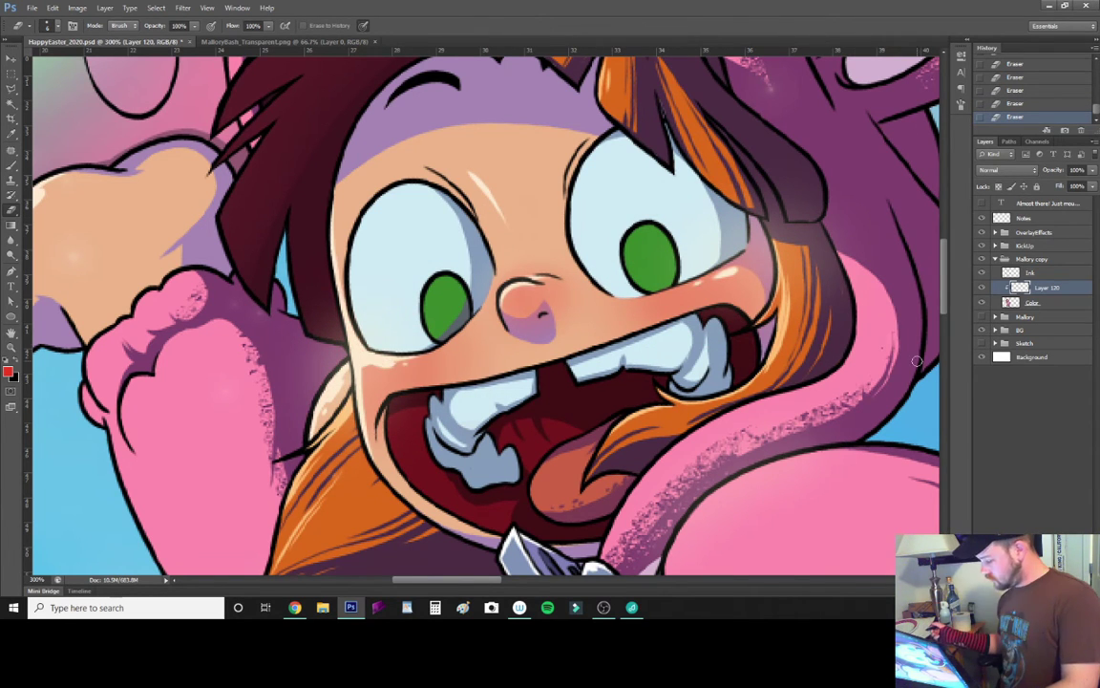
{"action": "key", "text": "ctrl+minus"}
{"action": "key", "text": "ctrl+minus"}
{"action": "key", "text": "ctrl+minus"}
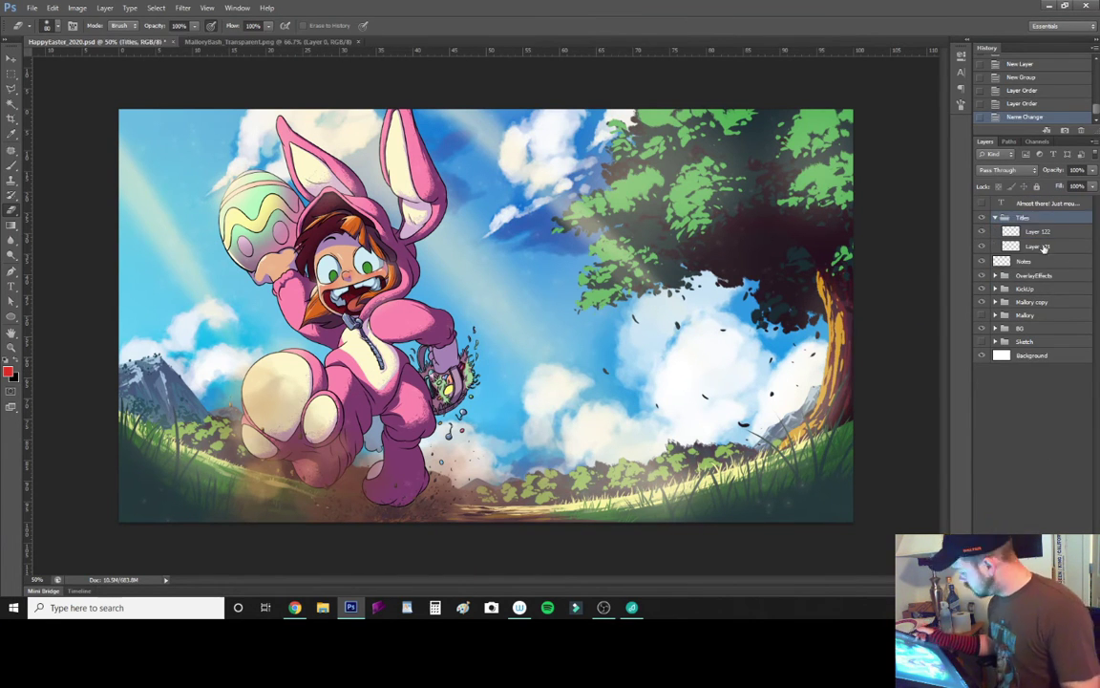
Step: Add 'HAPPY EASTER' text in the Titles group across the upper-right sky and enlarge it
{"action": "left_click", "coordinate": [1038, 231]}
{"action": "key", "text": "t"}
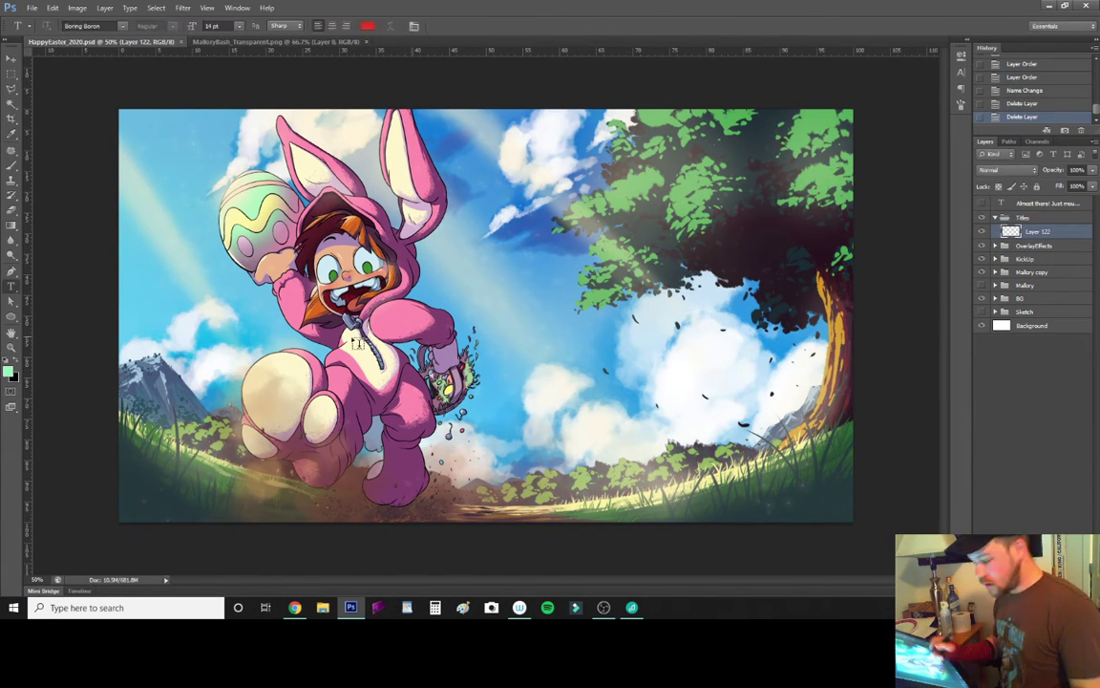
{"action": "left_click_drag", "start_coordinate": [482, 158], "coordinate": [829, 235]}
{"action": "type", "text": "HAPPY EASTER"}
{"action": "key", "text": "ctrl+a"}
{"action": "key", "text": "ctrl+Return"}
{"action": "key", "text": "v"}
{"action": "left_click_drag", "start_coordinate": [630, 191], "coordinate": [630, 284]}
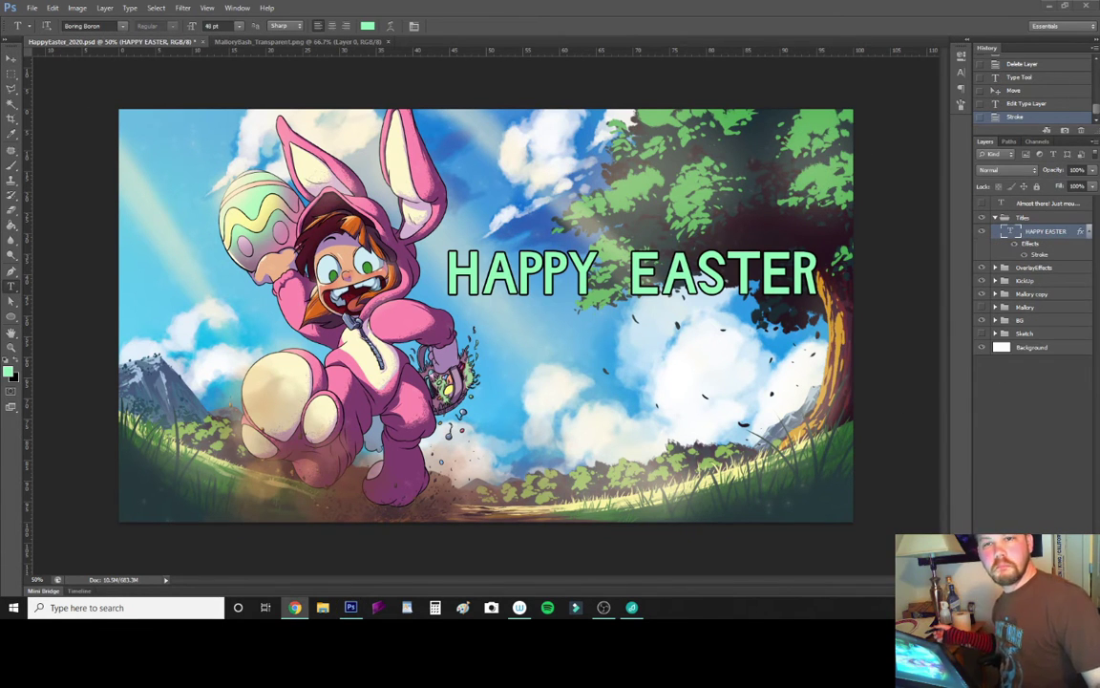
Step: Try different fonts for the title and position it right of the character
{"action": "key", "text": "Down"}
{"action": "key", "text": "Down"}
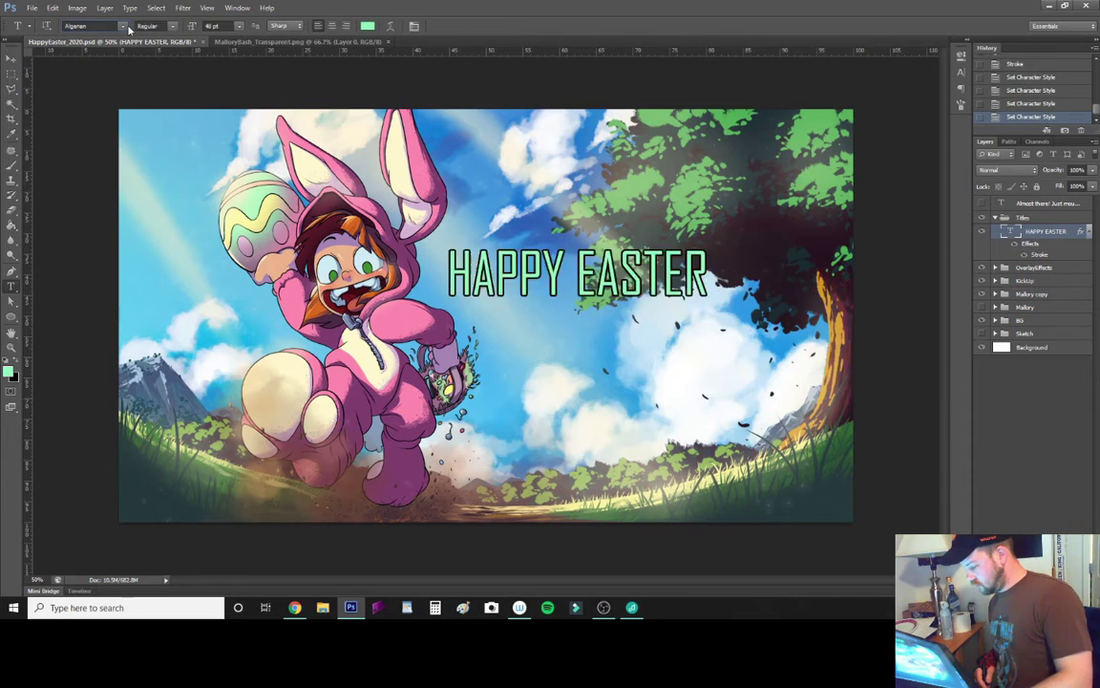
{"action": "key", "text": "Down"}
{"action": "key", "text": "Down"}
{"action": "key", "text": "Down"}
{"action": "key", "text": "Down"}
{"action": "key", "text": "Down"}
{"action": "key", "text": "Down"}
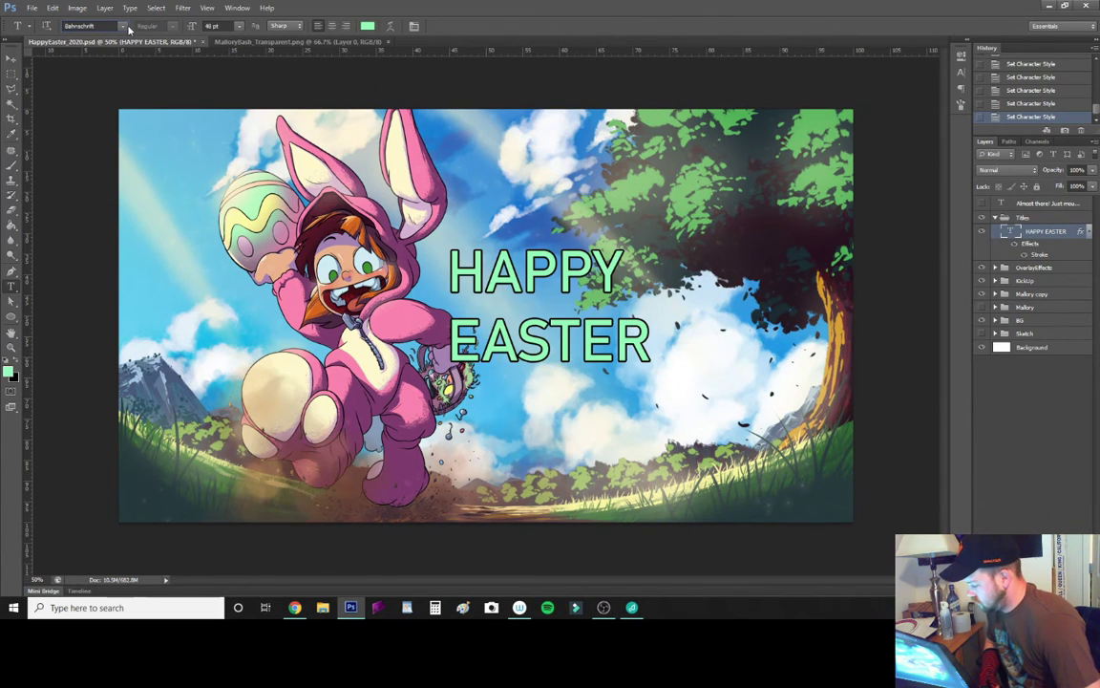
{"action": "key", "text": "Down"}
{"action": "key", "text": "Down"}
{"action": "key", "text": "Down"}
{"action": "key", "text": "ctrl+Return"}
{"action": "key", "text": "v"}
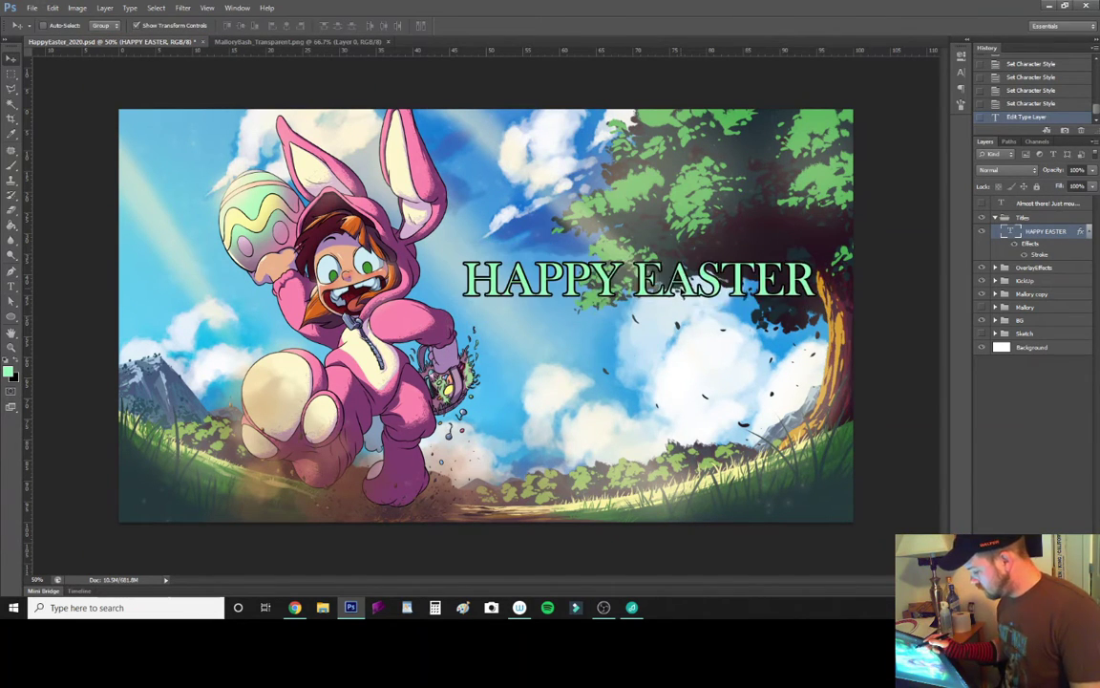
{"action": "mouse_move", "coordinate": [800, 290]}
{"action": "left_mouse_down"}
{"action": "mouse_move", "coordinate": [789, 294]}
{"action": "mouse_move", "coordinate": [800, 383]}
{"action": "left_mouse_up"}
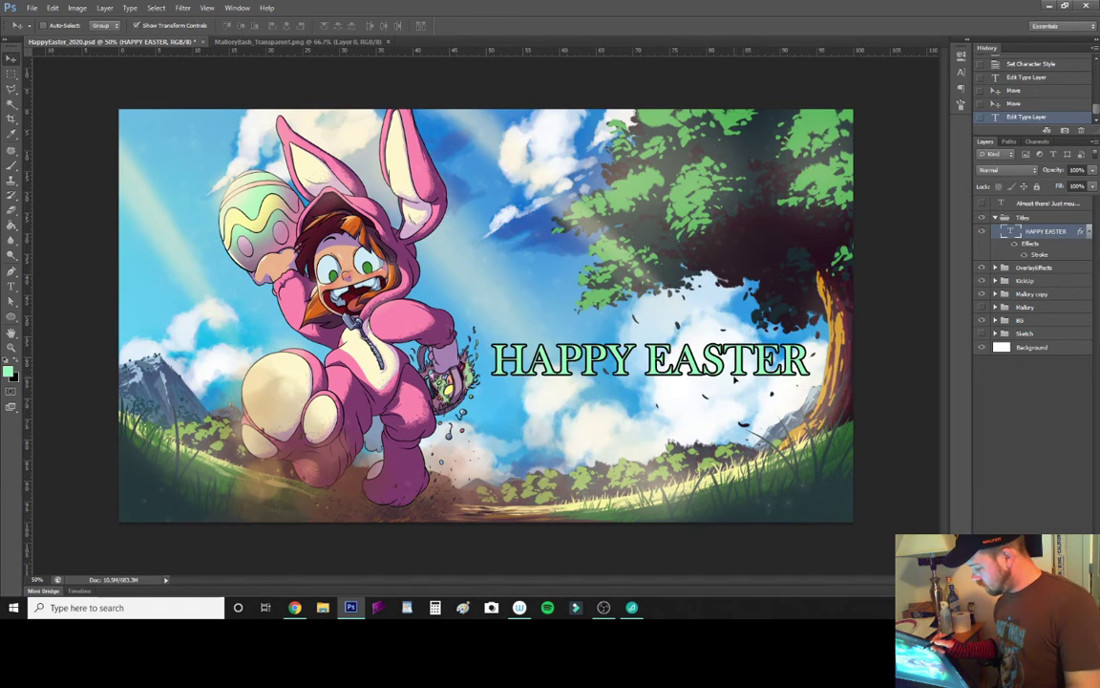
{"action": "key", "text": "h"}
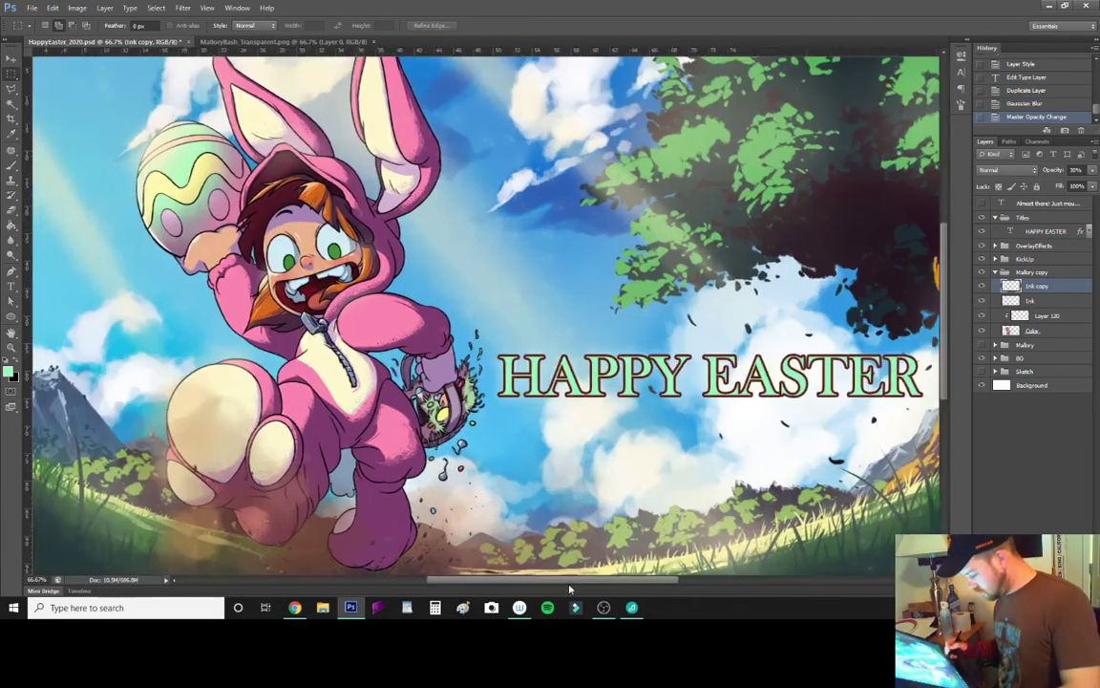
Step: Handwrite the 'From:' signature with thin brush strokes beneath the HAPPY EASTER title, then zoom out
{"action": "key", "text": "ctrl+minus"}
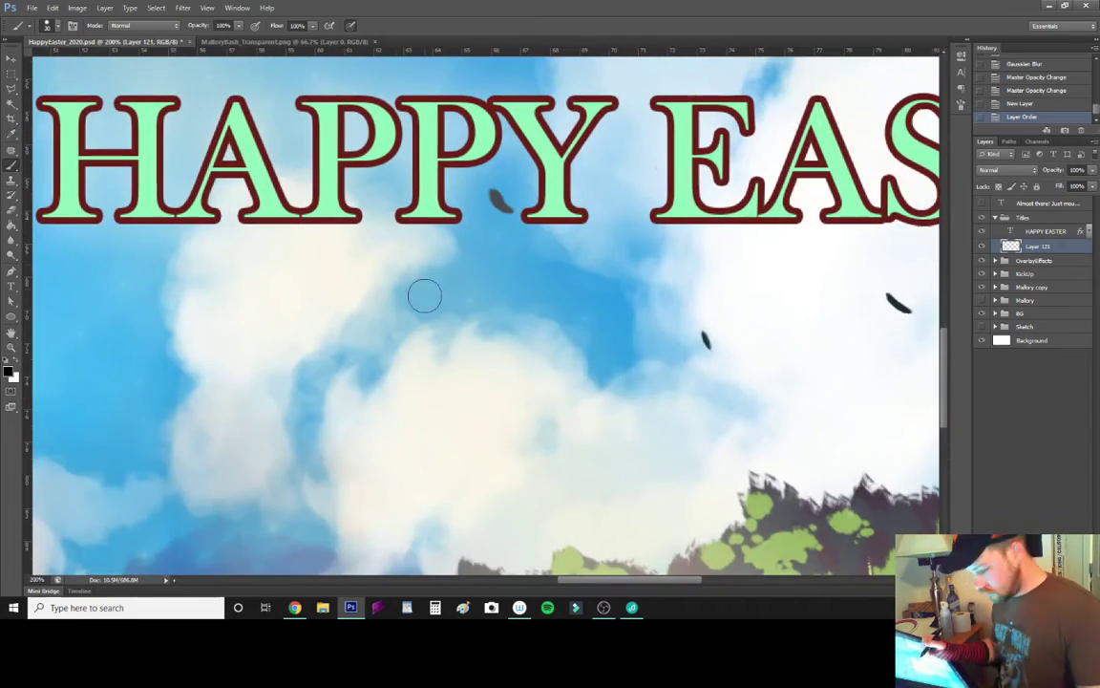
{"action": "left_click_drag", "start_coordinate": [312, 294], "coordinate": [446, 264]}
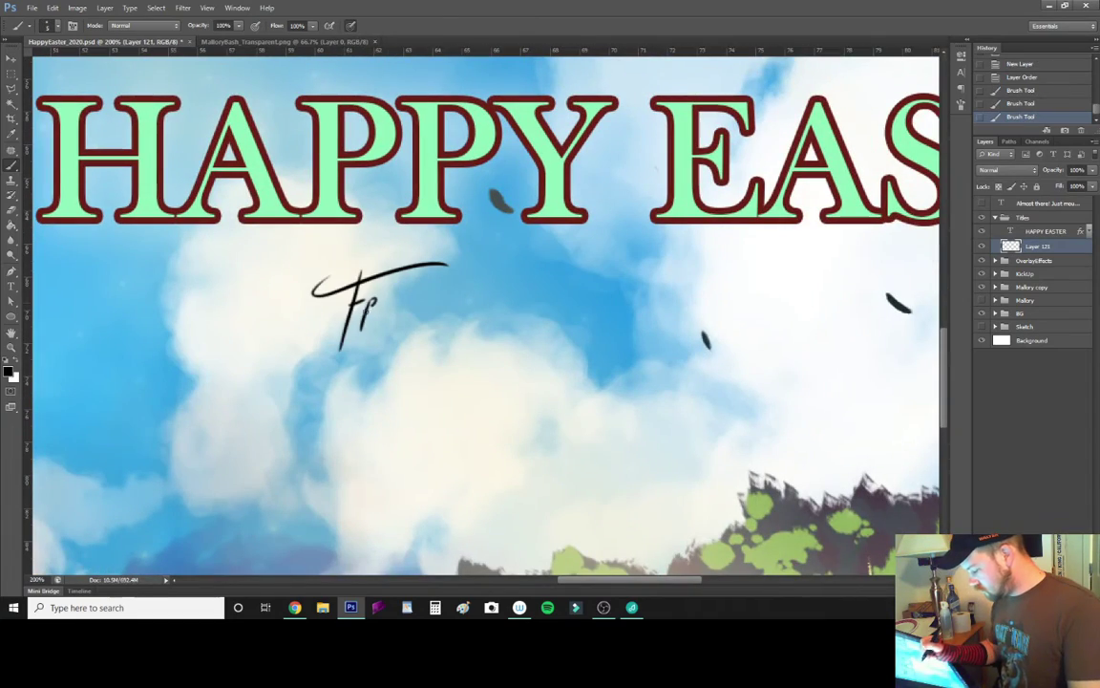
{"action": "left_click_drag", "start_coordinate": [344, 277], "coordinate": [430, 315]}
{"action": "left_click_drag", "start_coordinate": [404, 480], "coordinate": [515, 392]}
{"action": "left_click_drag", "start_coordinate": [482, 315], "coordinate": [535, 387]}
{"action": "left_click_drag", "start_coordinate": [540, 329], "coordinate": [580, 353]}
{"action": "mouse_move", "coordinate": [535, 282]}
{"action": "left_mouse_down"}
{"action": "mouse_move", "coordinate": [549, 367]}
{"action": "mouse_move", "coordinate": [603, 523]}
{"action": "left_mouse_up"}
{"action": "left_click_drag", "start_coordinate": [621, 329], "coordinate": [596, 478]}
{"action": "left_click_drag", "start_coordinate": [669, 343], "coordinate": [751, 386]}
{"action": "key", "text": "ctrl+minus"}
{"action": "key", "text": "ctrl+minus"}
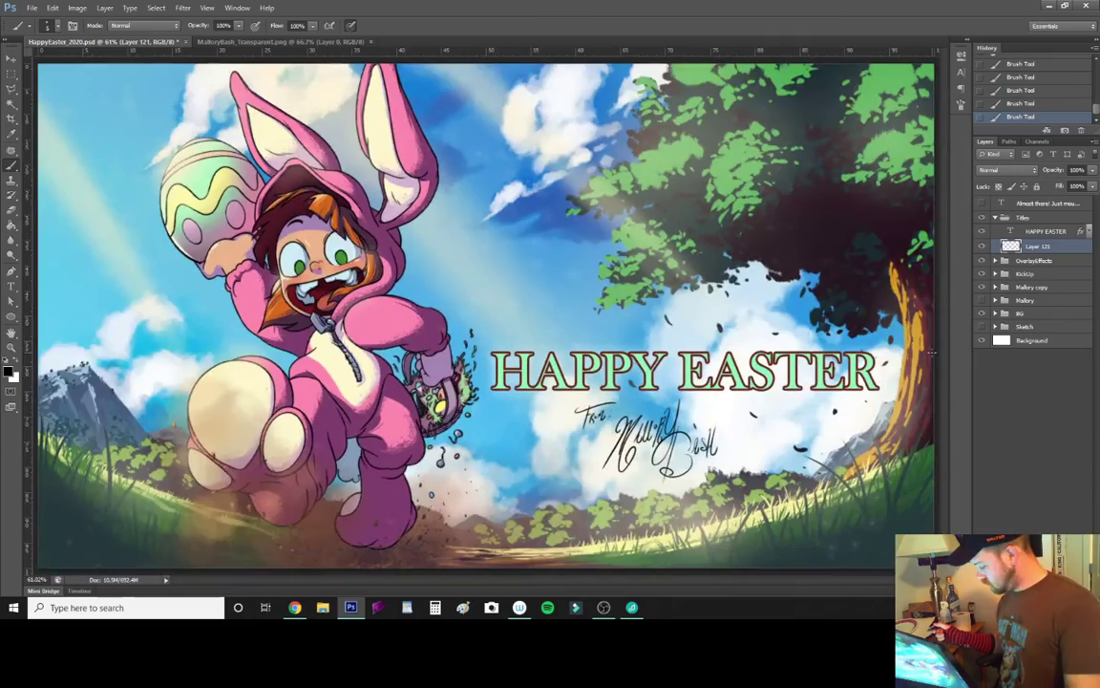
{"action": "key", "text": "ctrl+minus"}
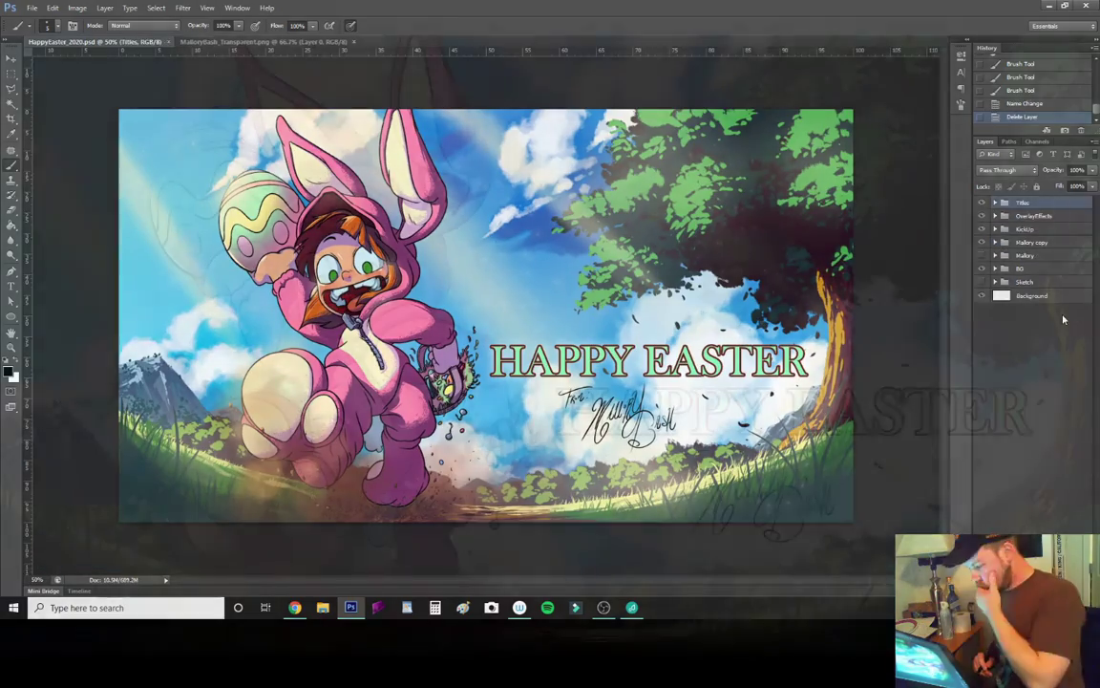